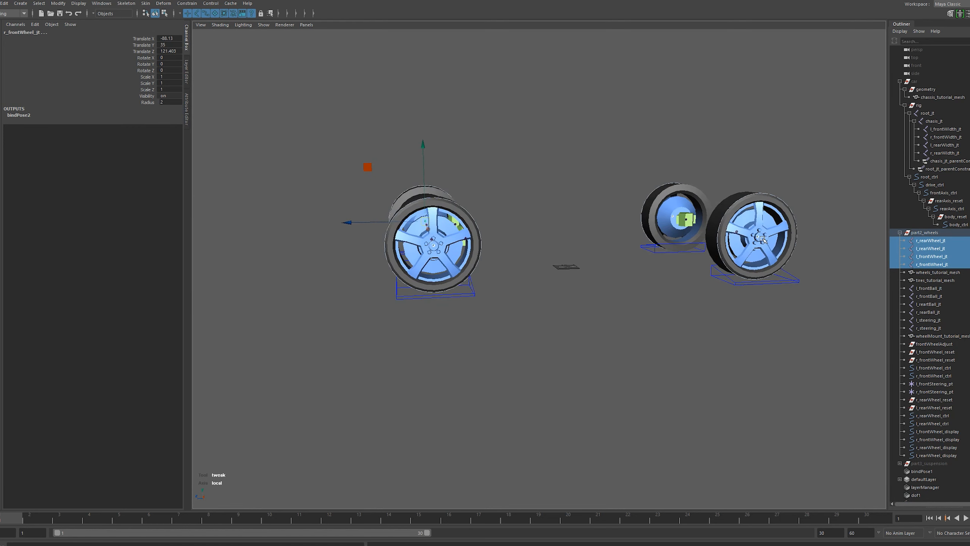
Step: Skin-bind the wheels and tires meshes to the four selected wheel joints with max influences set to 1
{"action": "left_click_drag", "start_coordinate": [496, 250], "coordinate": [595, 254], "text": "alt"}
{"action": "left_click", "coordinate": [145, 4]}
{"action": "left_click", "coordinate": [226, 20]}
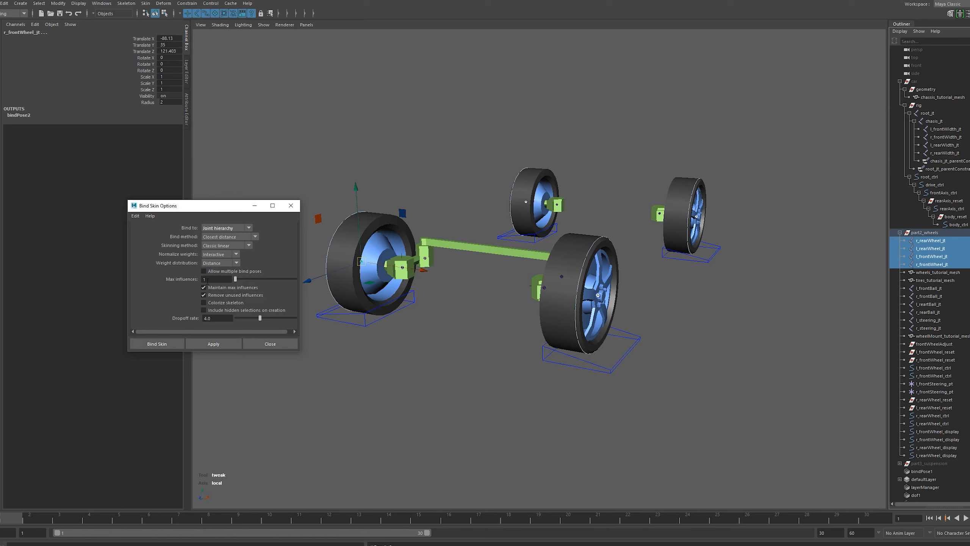
{"action": "left_click", "coordinate": [220, 279]}
{"action": "left_click_drag", "start_coordinate": [210, 205], "coordinate": [117, 255]}
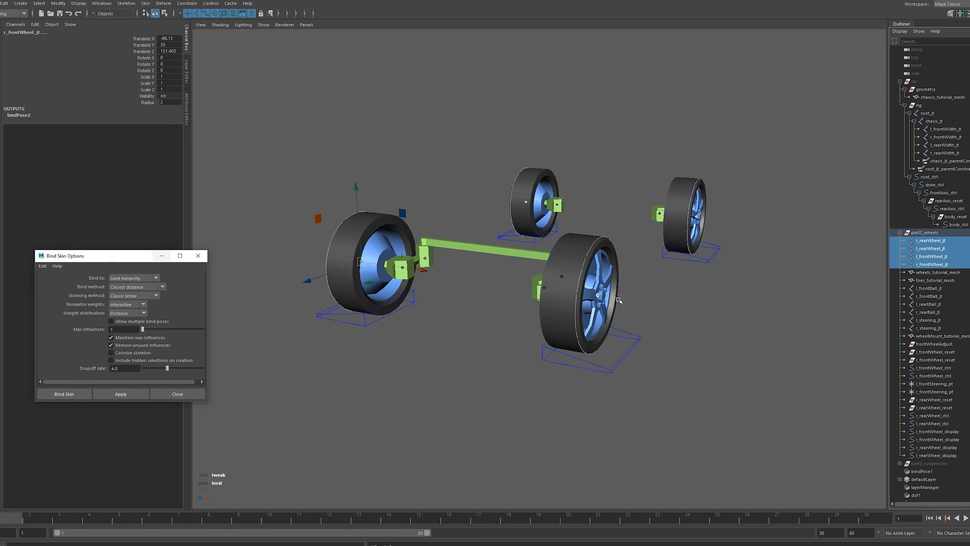
{"action": "left_click", "coordinate": [932, 273], "text": "ctrl"}
{"action": "left_click", "coordinate": [119, 393]}
{"action": "left_click", "coordinate": [177, 393]}
{"action": "left_click", "coordinate": [475, 389]}
Step: Test-move l_frontWheel_jt and r_frontWheel_jt to check the wheel binding, undoing each move
{"action": "left_click", "coordinate": [598, 296]}
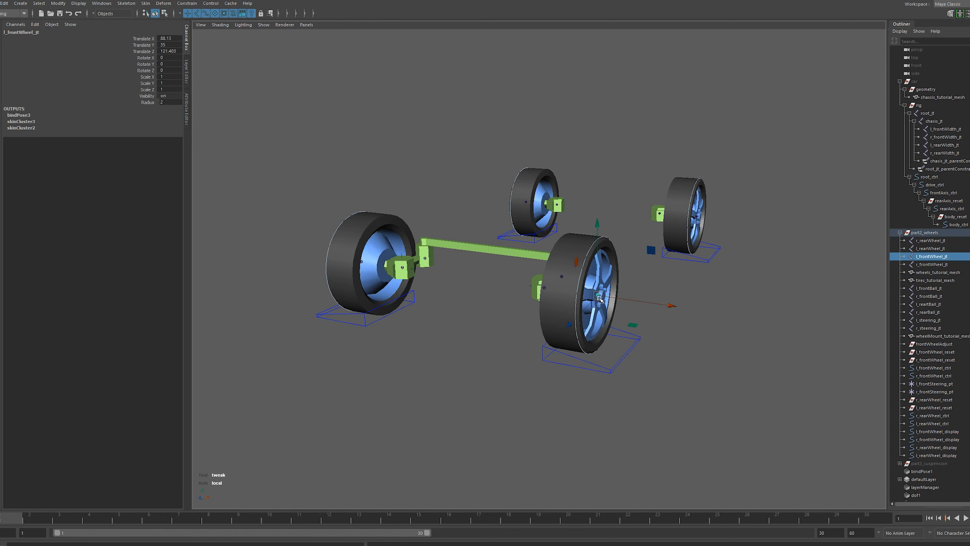
{"action": "left_click_drag", "start_coordinate": [599, 298], "coordinate": [591, 243]}
{"action": "key", "text": "ctrl+z"}
{"action": "left_click", "coordinate": [361, 263]}
{"action": "mouse_move", "coordinate": [361, 263]}
{"action": "left_mouse_down"}
{"action": "mouse_move", "coordinate": [357, 213]}
{"action": "mouse_move", "coordinate": [362, 255]}
{"action": "left_mouse_up"}
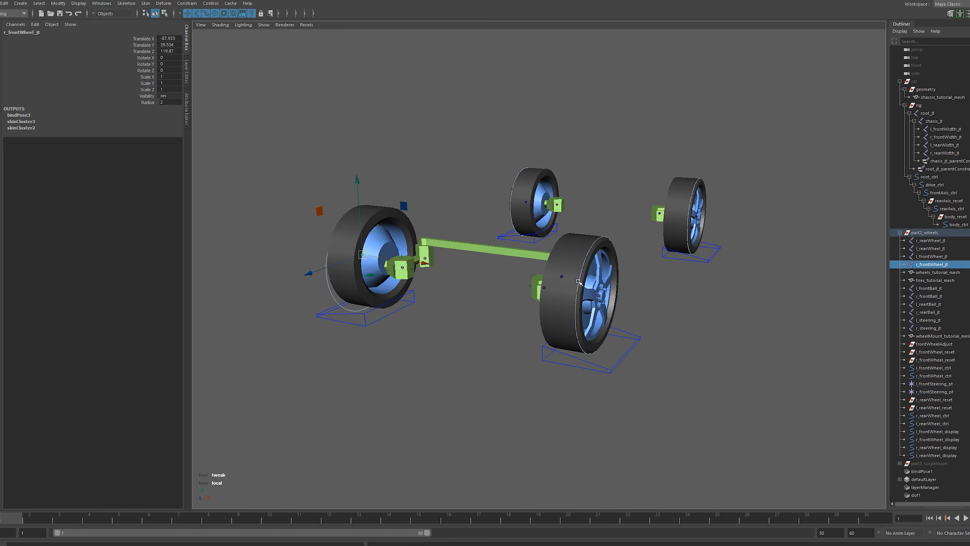
{"action": "key", "text": "ctrl+z"}
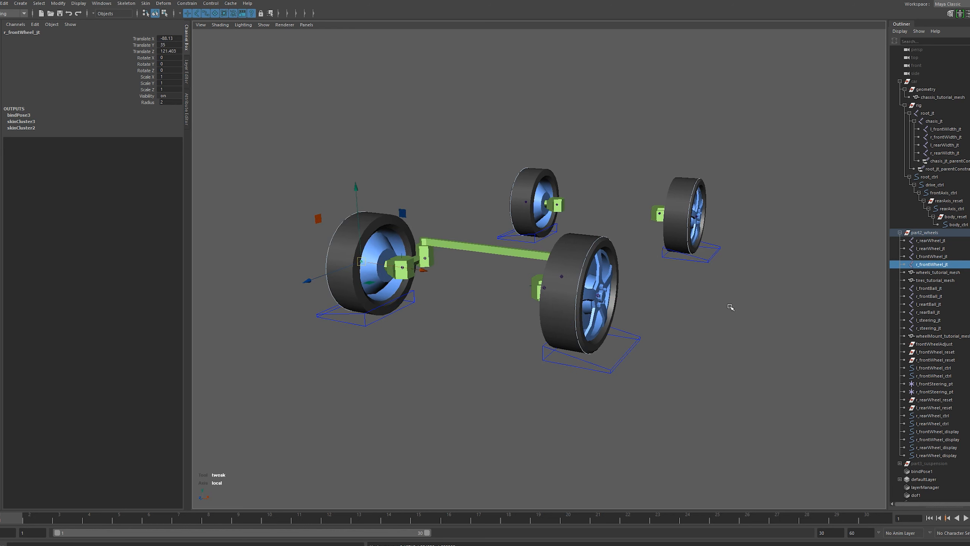
Step: Move wheels_tutorial_mesh and tires_tutorial_mesh into the geometry group and hide them
{"action": "left_click", "coordinate": [839, 269]}
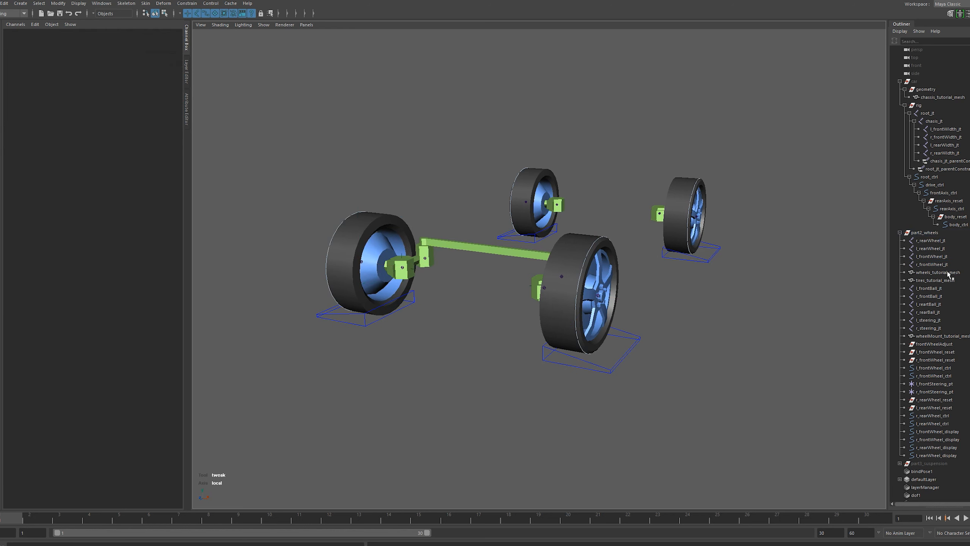
{"action": "left_click_drag", "start_coordinate": [948, 274], "coordinate": [949, 283]}
{"action": "middle_click_drag", "start_coordinate": [948, 282], "coordinate": [925, 89]}
Step: Examine the placement of the ball joints on the wheel mount mesh, focusing on l_frontBall_jt
{"action": "left_click_drag", "start_coordinate": [730, 275], "coordinate": [701, 262], "text": "alt"}
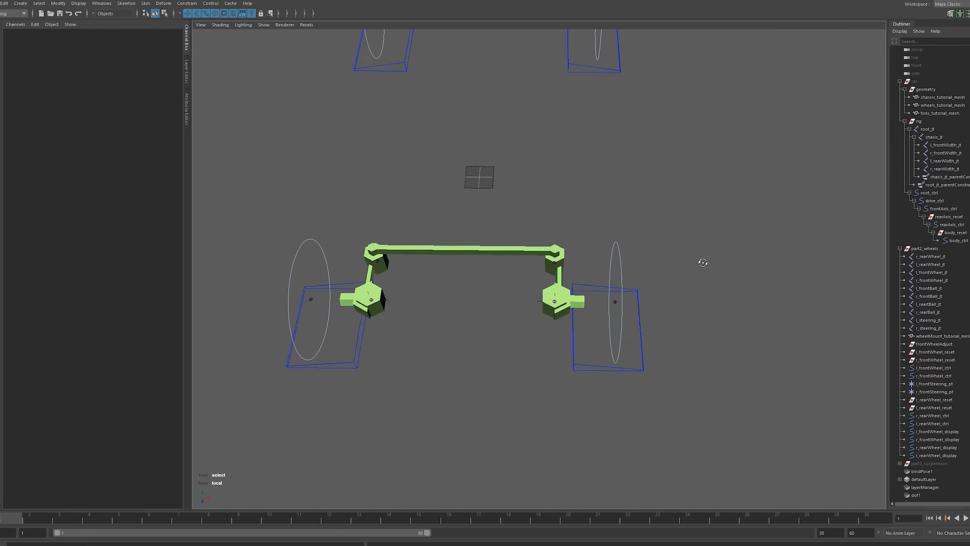
{"action": "left_click_drag", "start_coordinate": [928, 290], "coordinate": [928, 312]}
{"action": "left_click_drag", "start_coordinate": [742, 260], "coordinate": [705, 218], "text": "alt"}
{"action": "left_click", "coordinate": [928, 288]}
{"action": "left_click_drag", "start_coordinate": [596, 244], "coordinate": [497, 384], "text": "alt"}
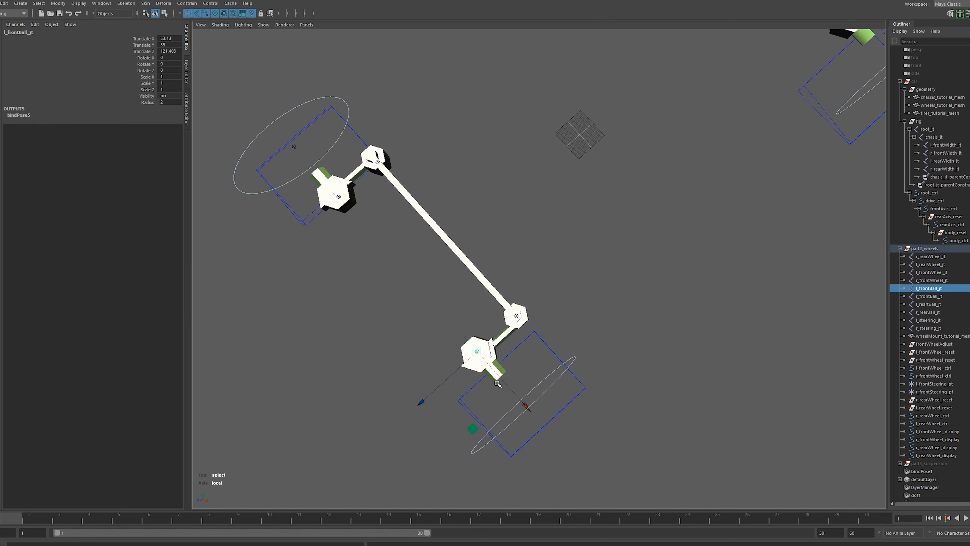
{"action": "left_click_drag", "start_coordinate": [529, 428], "coordinate": [546, 211], "text": "alt"}
{"action": "left_click_drag", "start_coordinate": [568, 308], "coordinate": [439, 306], "text": "alt"}
Step: Examine how l_steering_jt and r_steering_jt sit on the front steering linkage relative to the wheel joints
{"action": "left_click", "coordinate": [928, 320]}
{"action": "left_click", "coordinate": [928, 328], "text": "shift"}
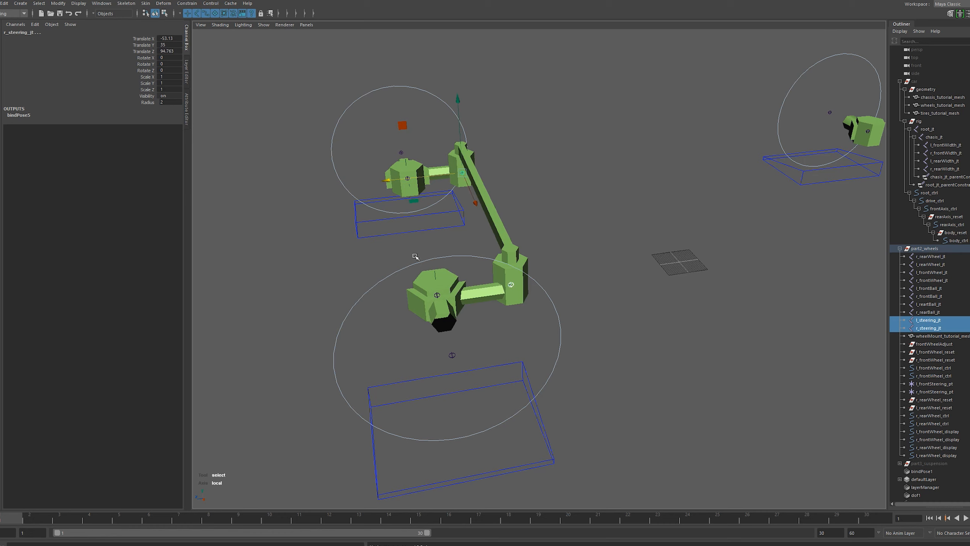
{"action": "left_click_drag", "start_coordinate": [537, 249], "coordinate": [699, 165], "text": "alt"}
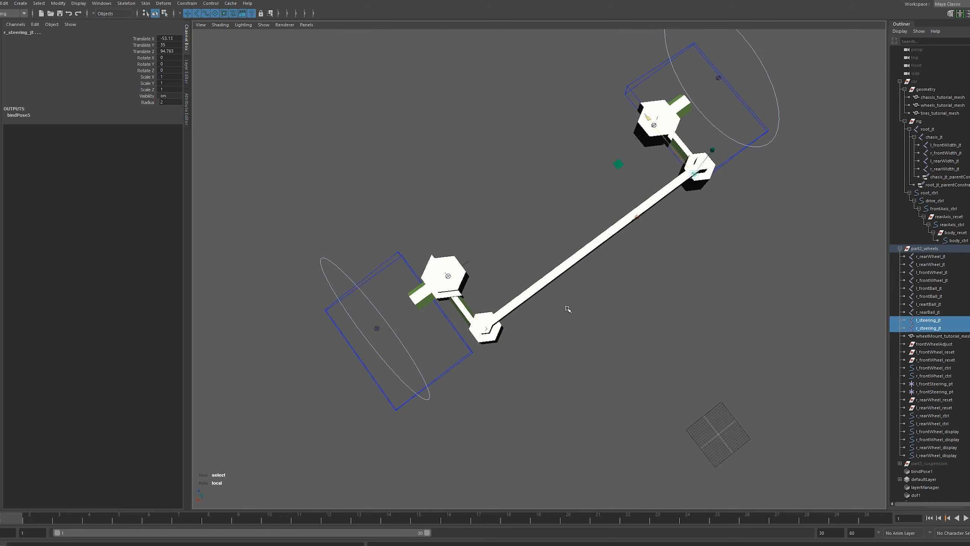
{"action": "left_click_drag", "start_coordinate": [567, 306], "coordinate": [647, 217], "text": "alt"}
{"action": "left_click", "coordinate": [665, 264]}
{"action": "left_click", "coordinate": [588, 282]}
{"action": "left_click", "coordinate": [663, 307]}
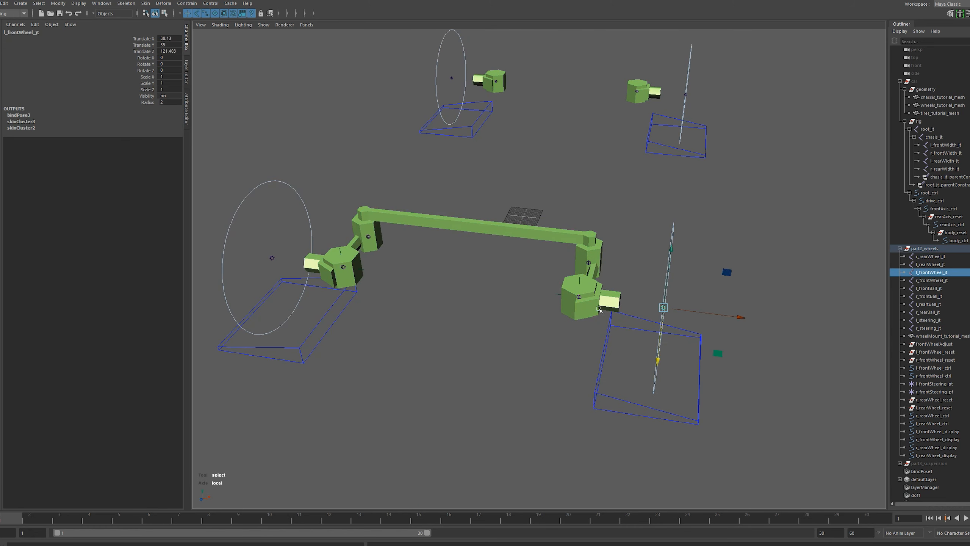
{"action": "scroll", "coordinate": [585, 309], "scroll_direction": "down", "scroll_amount": 3}
{"action": "left_click", "coordinate": [707, 244]}
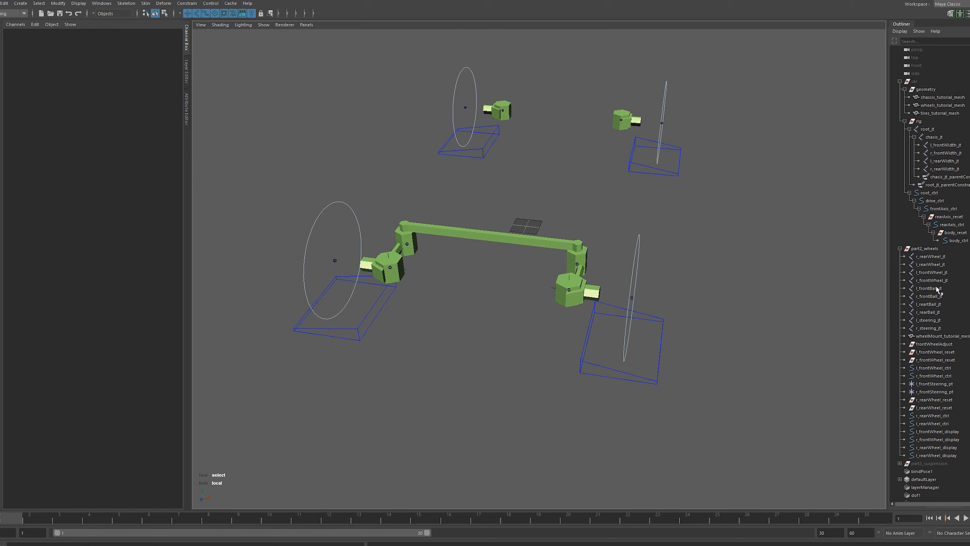
Step: Skin-bind wheelMount_tutorial_mesh to the four ball joints and both steering joints with max influences of 1
{"action": "left_click", "coordinate": [937, 288]}
{"action": "left_click", "coordinate": [939, 311], "text": "shift"}
{"action": "left_click", "coordinate": [936, 320], "text": "shift"}
{"action": "left_click", "coordinate": [938, 329], "text": "shift"}
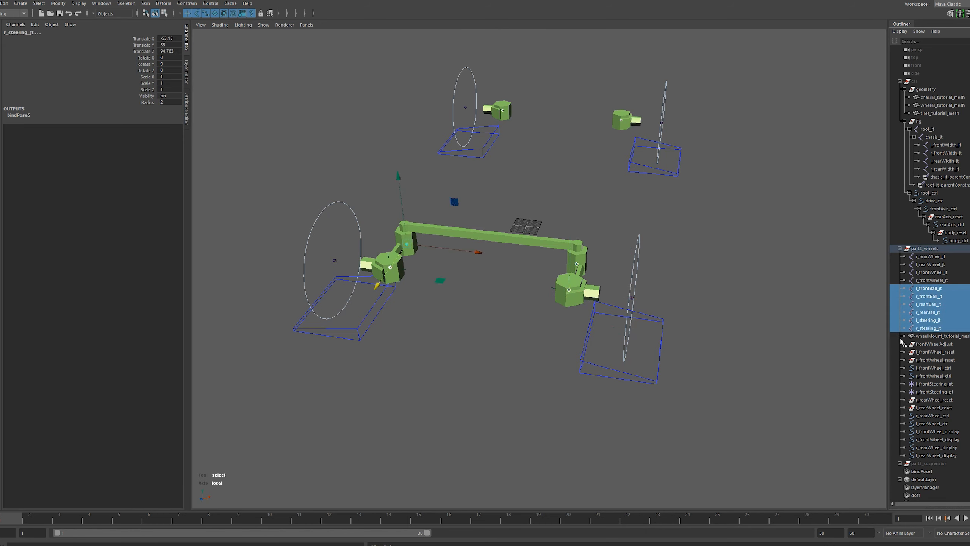
{"action": "left_click", "coordinate": [524, 238], "text": "shift"}
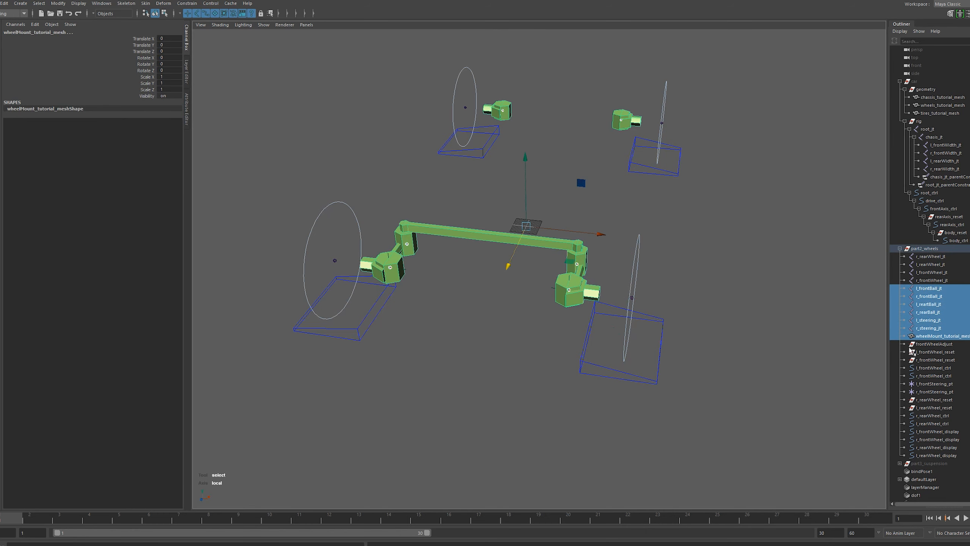
{"action": "left_click", "coordinate": [145, 4]}
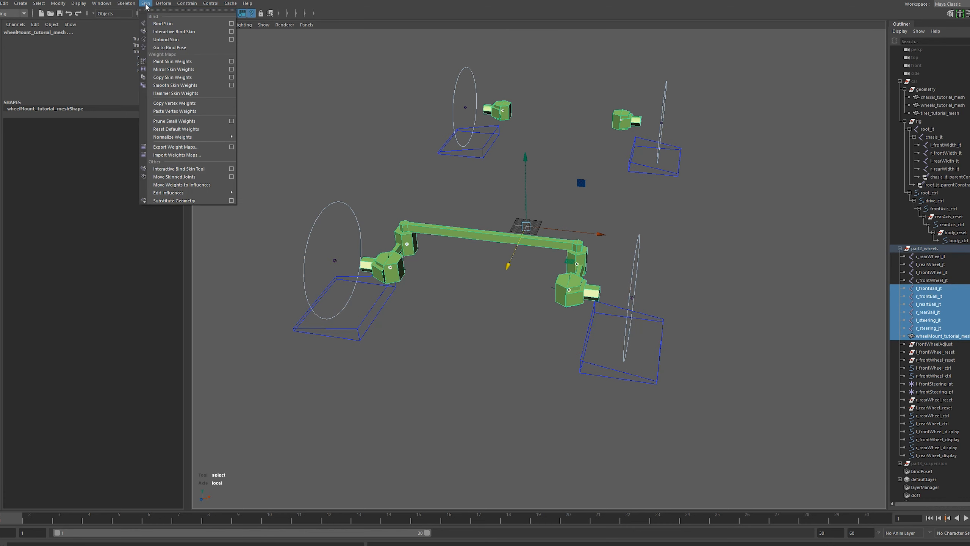
{"action": "left_click", "coordinate": [231, 24]}
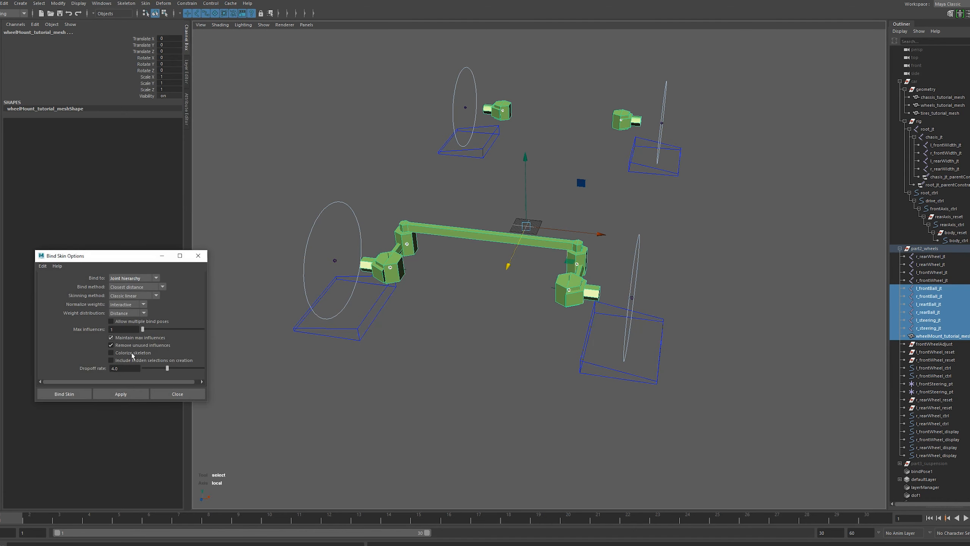
{"action": "left_click", "coordinate": [120, 394]}
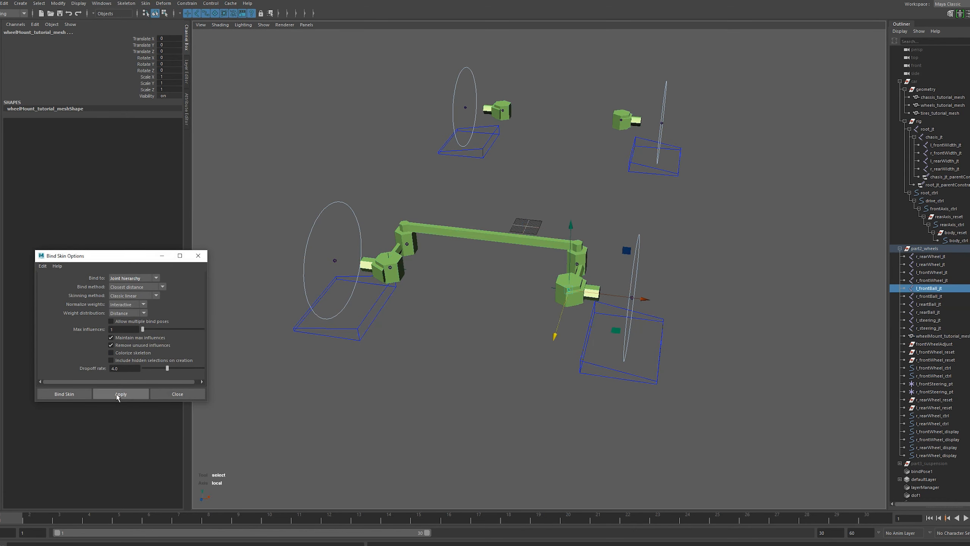
Step: Inspect the front steering rod's faces and test-move l_steering_jt to check the mount's binding, undoing the move
{"action": "left_click_drag", "start_coordinate": [534, 267], "coordinate": [478, 246], "text": "alt"}
{"action": "scroll", "coordinate": [535, 260], "scroll_direction": "up", "scroll_amount": 3}
{"action": "left_click", "coordinate": [475, 219]}
{"action": "key", "text": "q"}
{"action": "key", "text": "F11"}
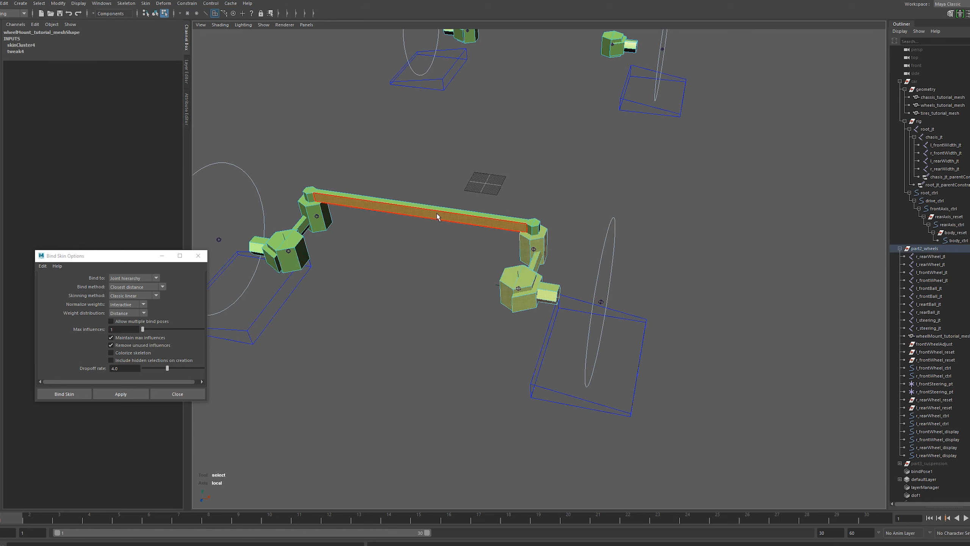
{"action": "double_click", "coordinate": [437, 213]}
{"action": "key", "text": "F8"}
{"action": "left_click", "coordinate": [534, 251]}
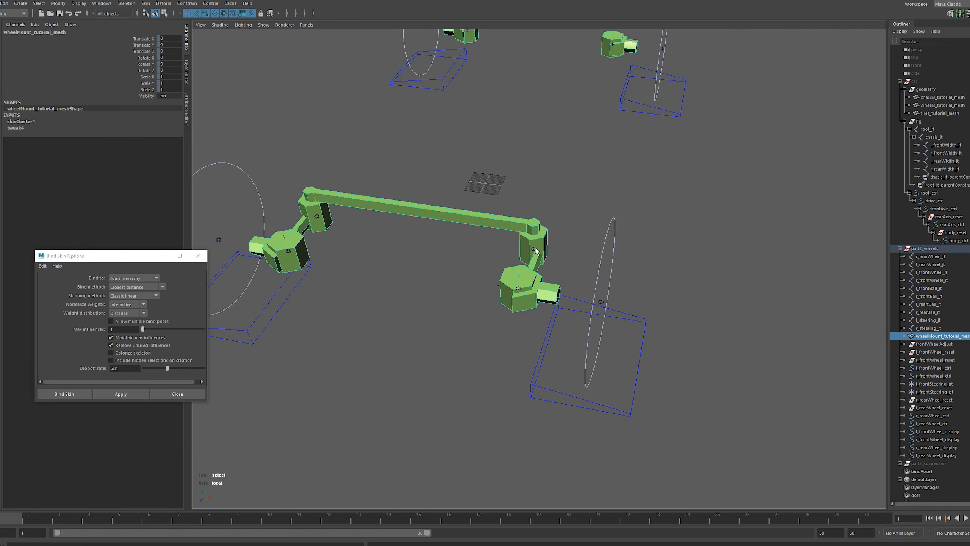
{"action": "key", "text": "w"}
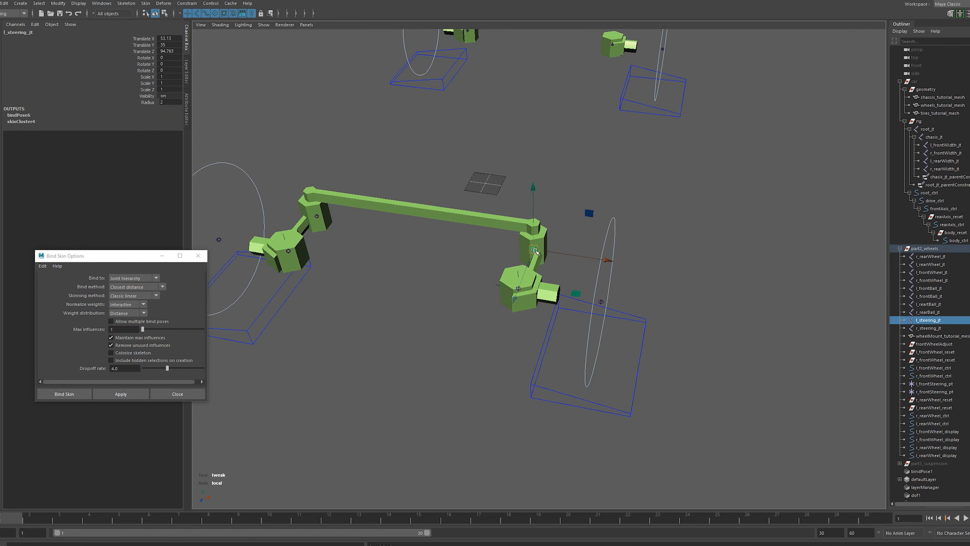
{"action": "left_click_drag", "start_coordinate": [537, 249], "coordinate": [534, 244]}
{"action": "key", "text": "ctrl+z"}
{"action": "key", "text": "ctrl+z"}
{"action": "key", "text": "ctrl+z"}
Step: Weight all vertices of the left front steering arm to l_frontBall_jt with a value of 1 in the Component Editor
{"action": "double_click", "coordinate": [537, 248]}
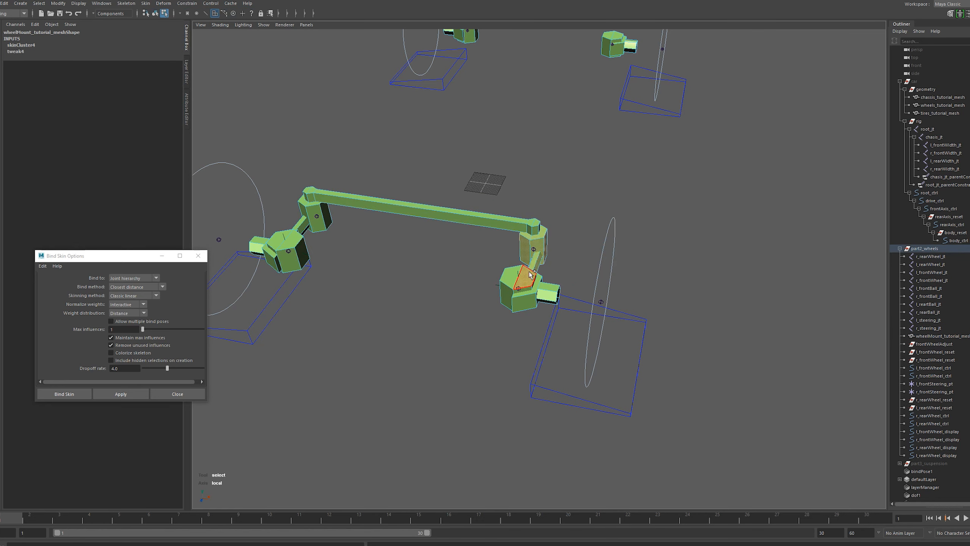
{"action": "key", "text": "ctrl+F9"}
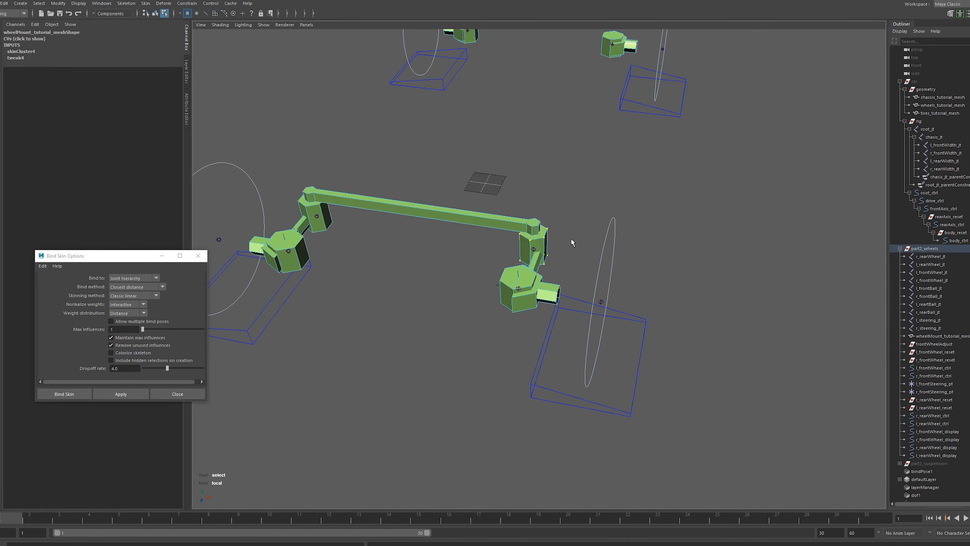
{"action": "left_click", "coordinate": [101, 3]}
{"action": "mouse_move", "coordinate": [119, 31]}
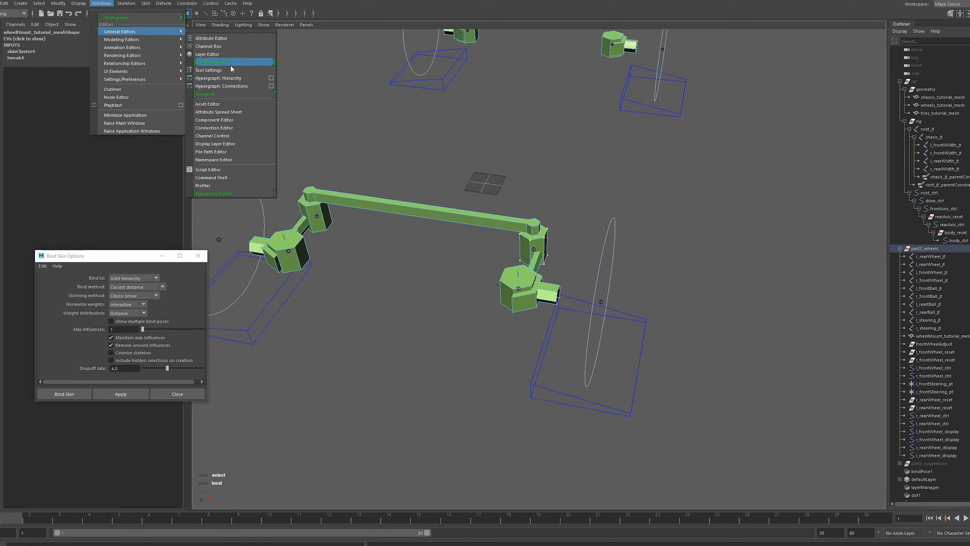
{"action": "left_click", "coordinate": [217, 120]}
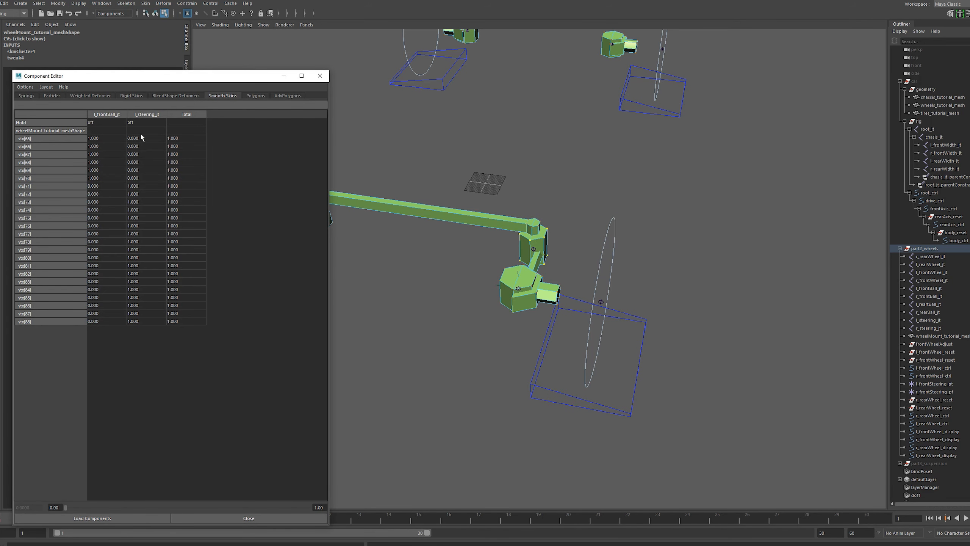
{"action": "left_click_drag", "start_coordinate": [93, 138], "coordinate": [97, 324]}
{"action": "type", "text": "1"}
{"action": "key", "text": "Return"}
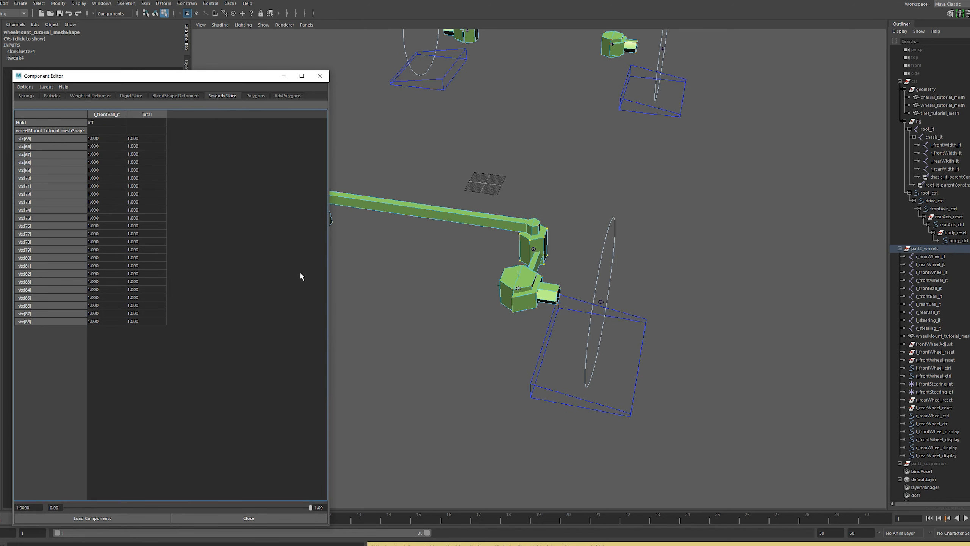
Step: Weight all vertices of the right front steering arm to r_frontBall_jt with a value of 1 and close the Component Editor
{"action": "middle_click_drag", "start_coordinate": [411, 247], "coordinate": [594, 257], "text": "alt"}
{"action": "key", "text": "F11"}
{"action": "left_click", "coordinate": [497, 228]}
{"action": "key", "text": "shift+period"}
{"action": "key", "text": "shift+period"}
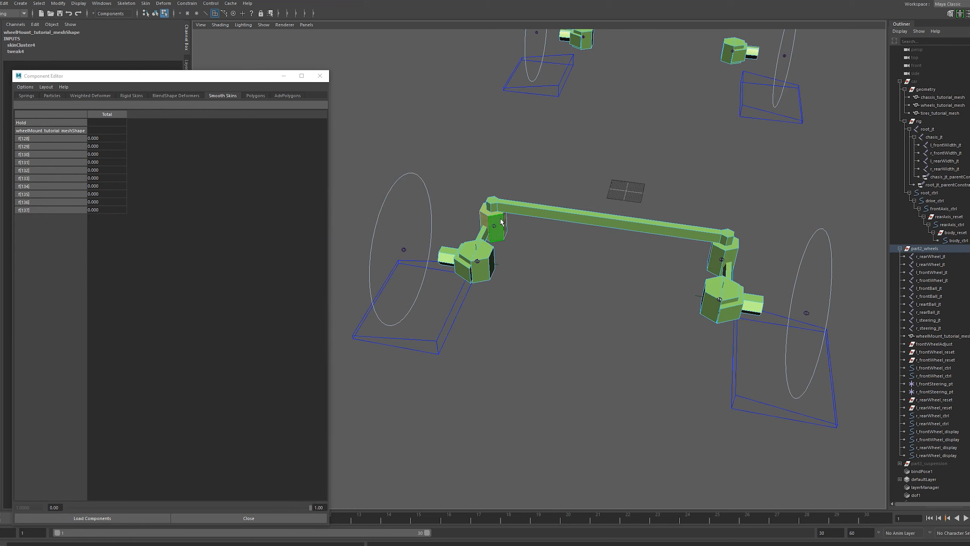
{"action": "key", "text": "ctrl+F9"}
{"action": "left_click_drag", "start_coordinate": [100, 138], "coordinate": [95, 322]}
{"action": "type", "text": "1"}
{"action": "key", "text": "Return"}
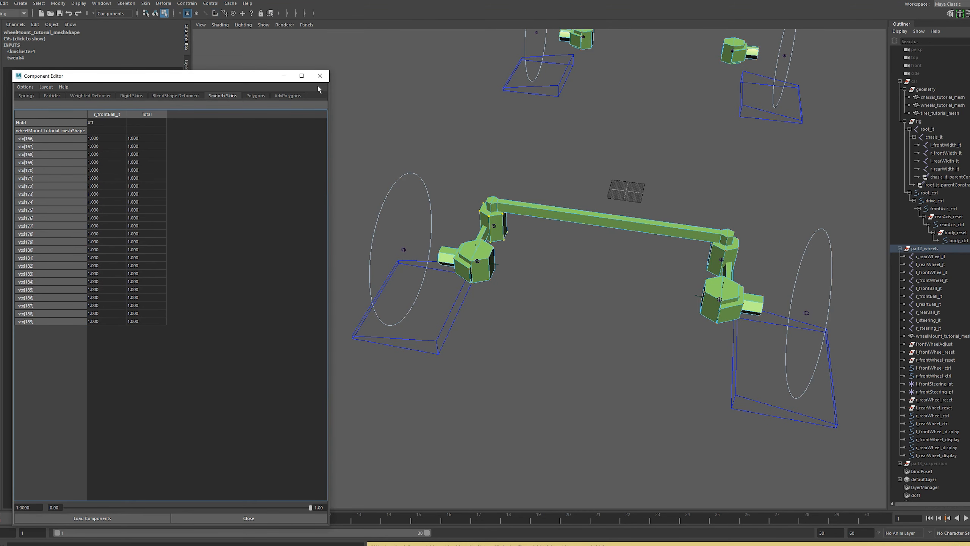
{"action": "left_click", "coordinate": [320, 76]}
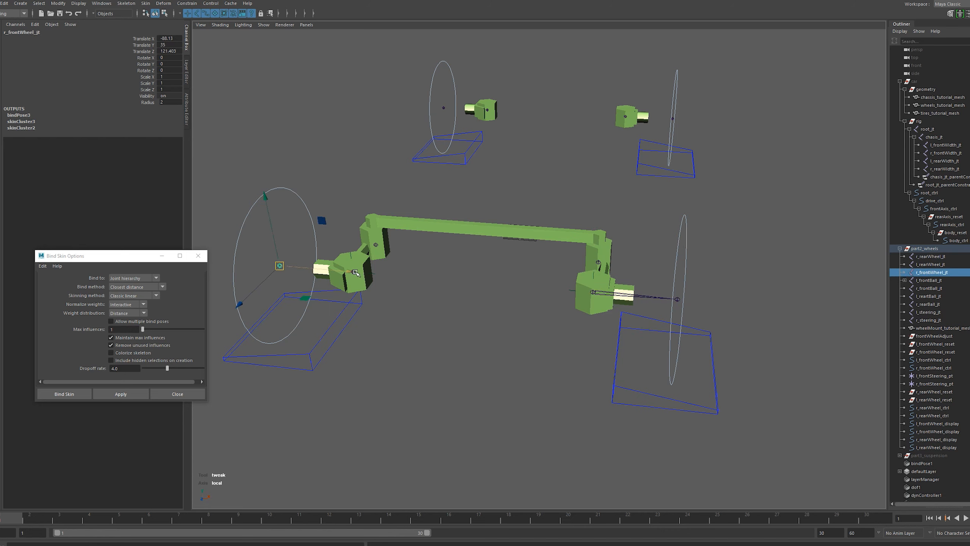
Step: Parent the remaining wheel joints to their matching ball joints, and r_steering_jt to r_frontBall_jt
{"action": "left_click", "coordinate": [353, 271]}
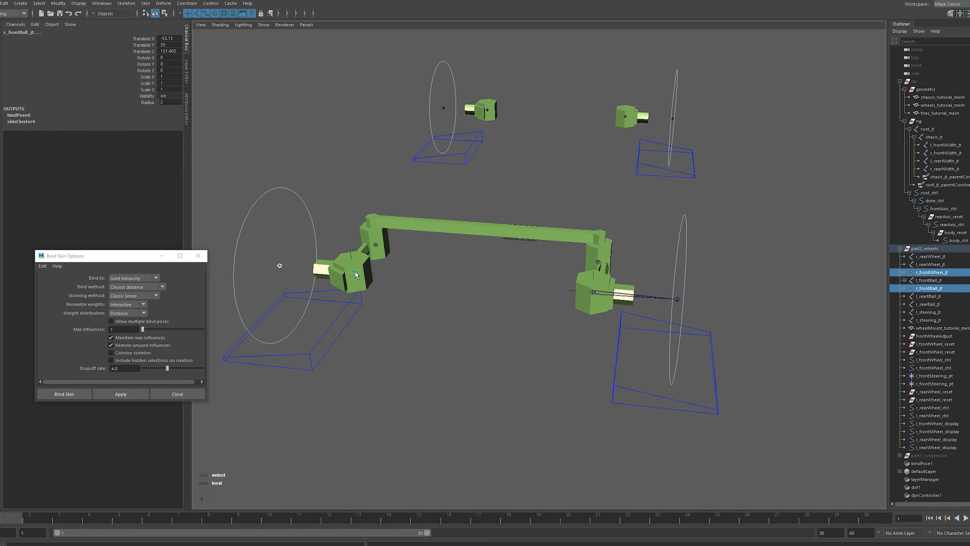
{"action": "left_click", "coordinate": [443, 108]}
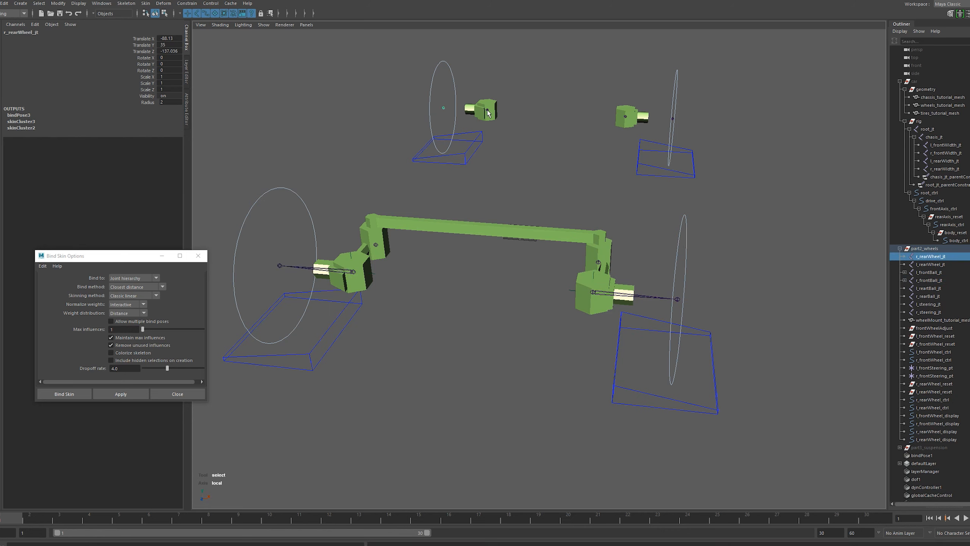
{"action": "left_click", "coordinate": [484, 110], "text": "shift"}
{"action": "key", "text": "p"}
{"action": "left_click", "coordinate": [632, 120]}
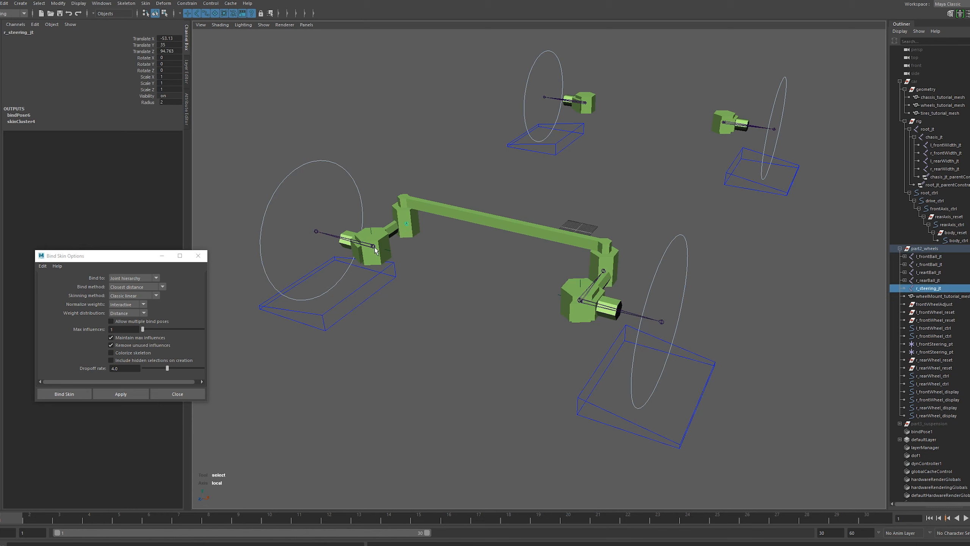
{"action": "left_click", "coordinate": [372, 245]}
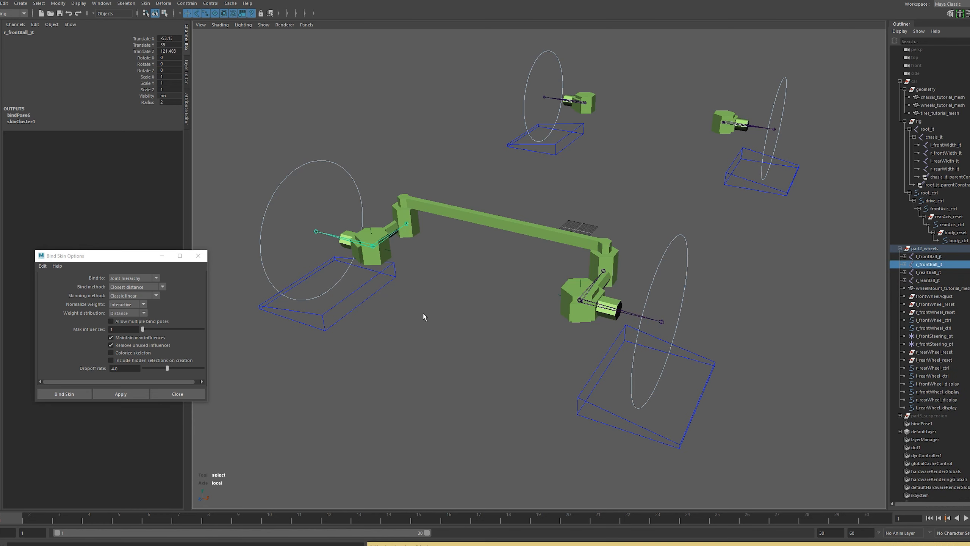
{"action": "left_click", "coordinate": [426, 315]}
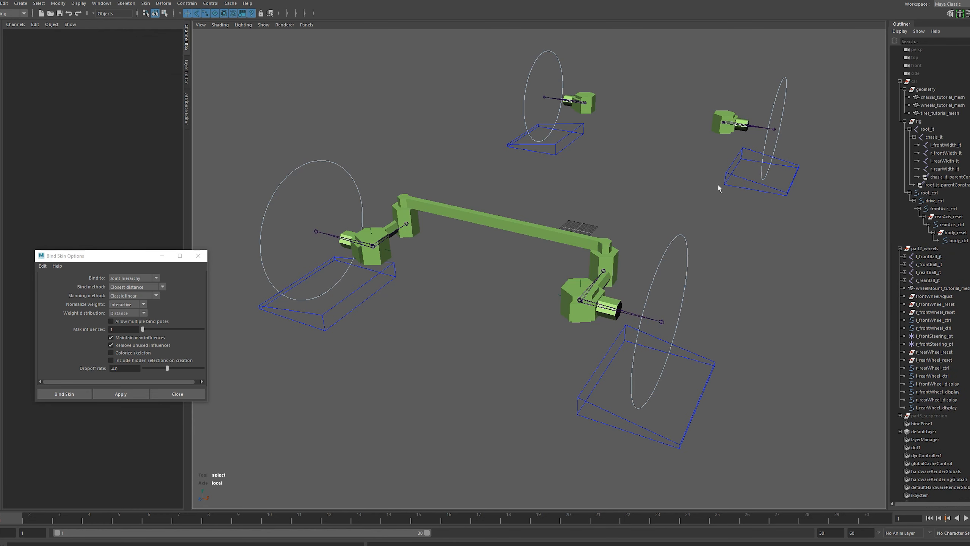
Step: Reparent the four front and rear ball joints under the chassis joint in the rig hierarchy
{"action": "left_click", "coordinate": [939, 257]}
{"action": "left_click", "coordinate": [934, 280], "text": "shift"}
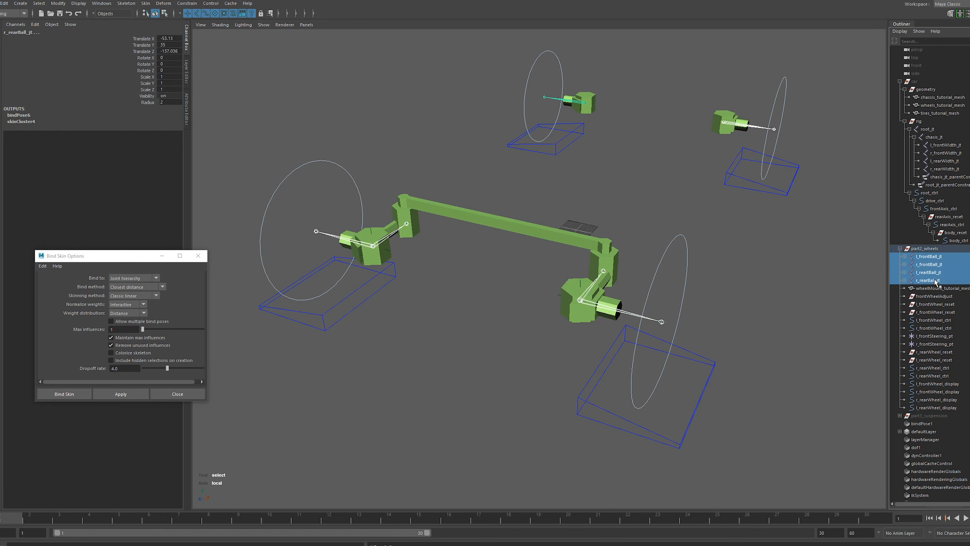
{"action": "left_click_drag", "start_coordinate": [941, 188], "coordinate": [940, 138]}
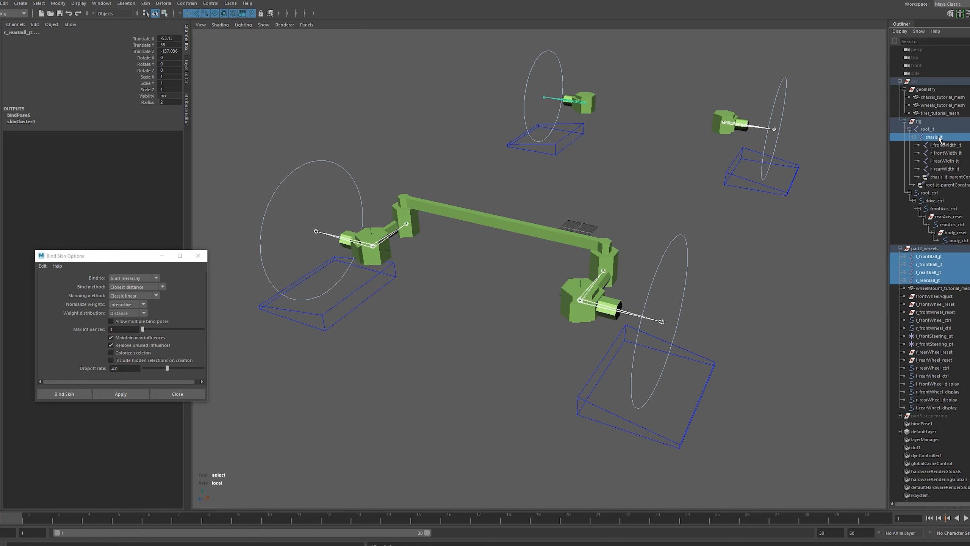
Step: Show the hidden car group and look over the full chassis, wheels and joint hierarchy
{"action": "left_click", "coordinate": [768, 219]}
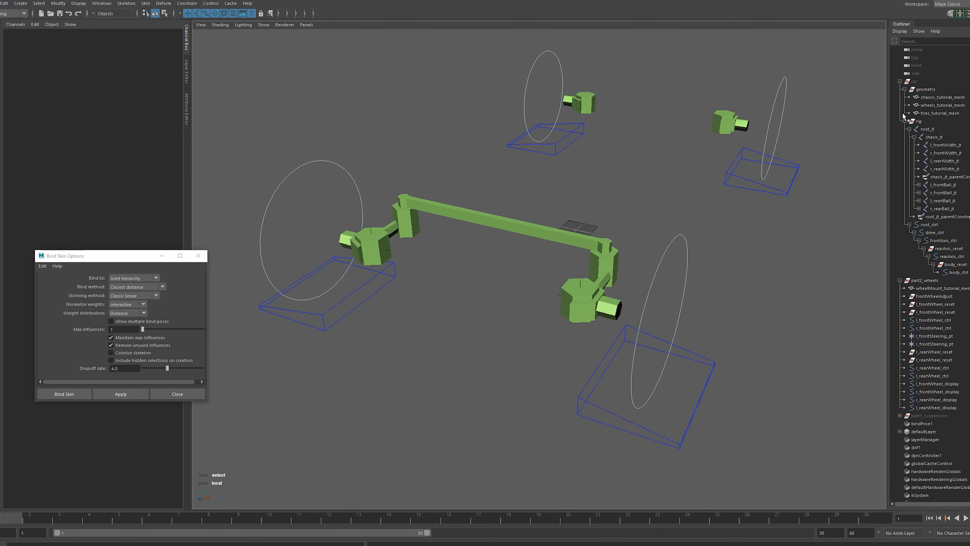
{"action": "left_click", "coordinate": [913, 82]}
{"action": "key", "text": "shift+h"}
{"action": "left_click", "coordinate": [850, 287]}
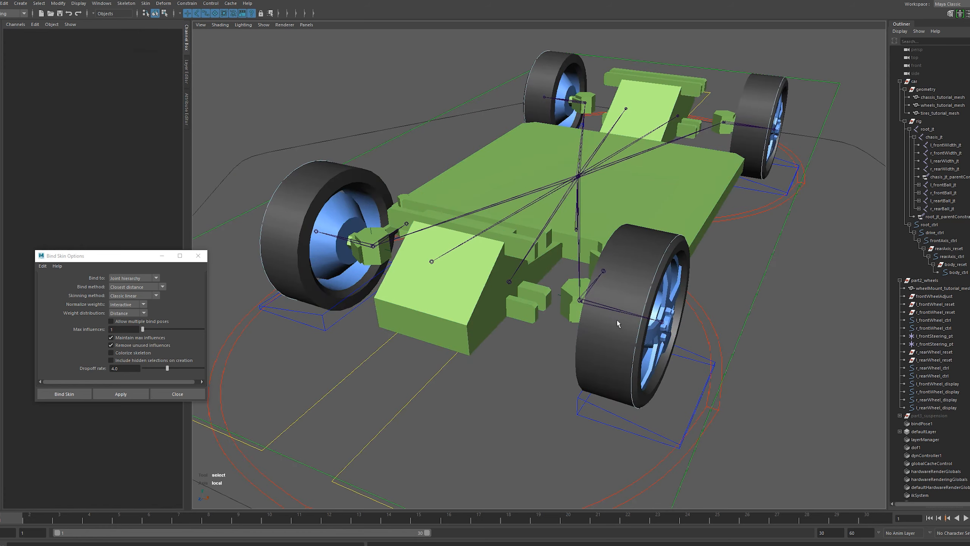
{"action": "left_click", "coordinate": [580, 247]}
{"action": "left_click_drag", "start_coordinate": [659, 312], "coordinate": [704, 279], "text": "alt"}
{"action": "left_click_drag", "start_coordinate": [803, 298], "coordinate": [795, 291], "text": "alt"}
{"action": "scroll", "coordinate": [794, 290], "scroll_direction": "down", "scroll_amount": 1}
Step: Hide the car group and parent wheelMount_tutorial_mesh under the geometry group
{"action": "left_click", "coordinate": [913, 81]}
{"action": "key", "text": "ctrl+h"}
{"action": "left_click", "coordinate": [949, 289]}
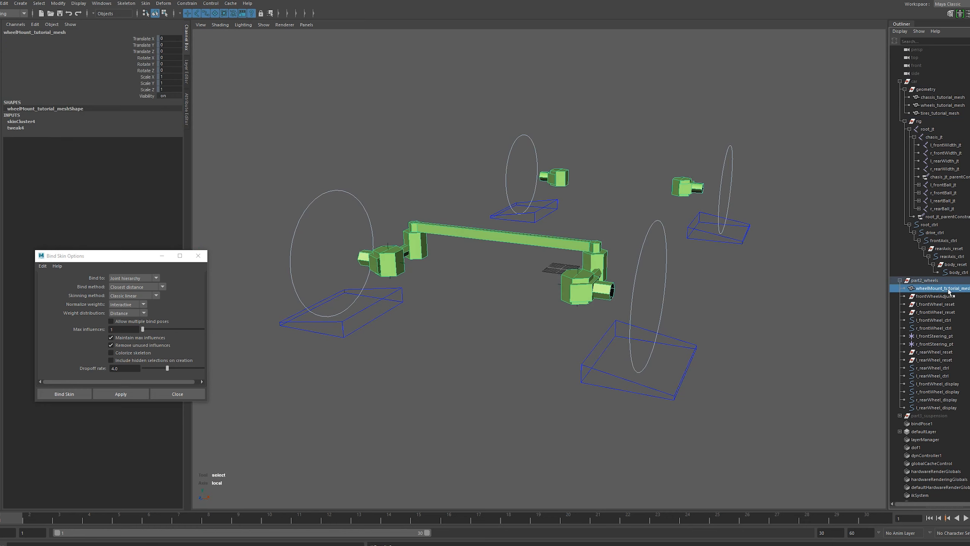
{"action": "left_click", "coordinate": [934, 90], "text": "ctrl"}
{"action": "key", "text": "p"}
{"action": "left_click", "coordinate": [790, 269]}
{"action": "scroll", "coordinate": [758, 272], "scroll_direction": "down", "scroll_amount": 4}
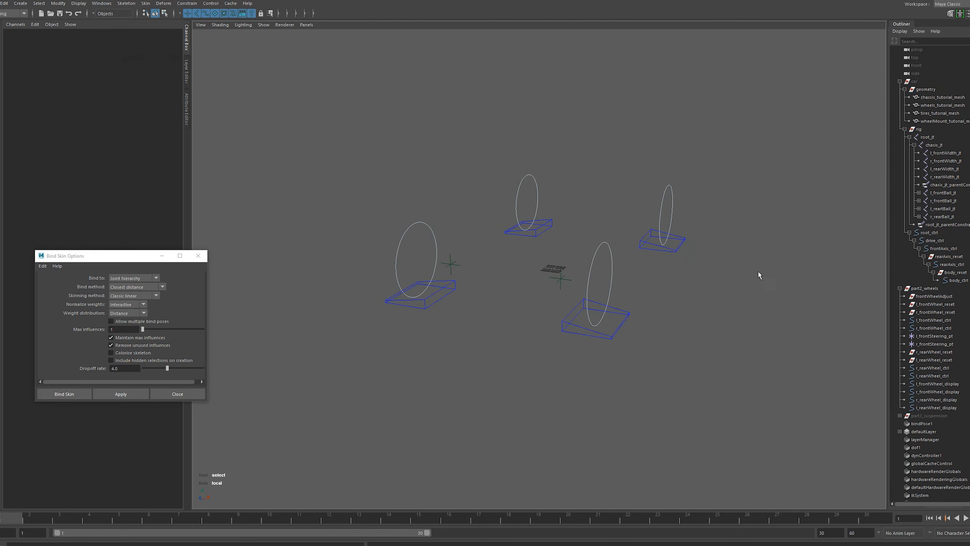
Step: Check frontWheelAdjust and frontAxis_ctrl against the temporarily shown car, and hide the car group again
{"action": "left_click", "coordinate": [933, 296]}
{"action": "key", "text": "w"}
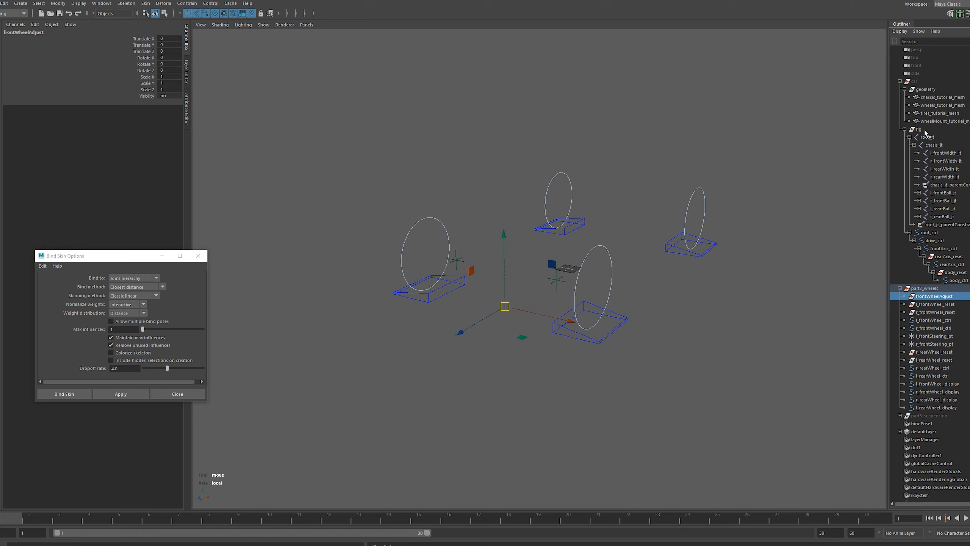
{"action": "left_click", "coordinate": [918, 82]}
{"action": "key", "text": "shift+h"}
{"action": "left_click", "coordinate": [532, 363]}
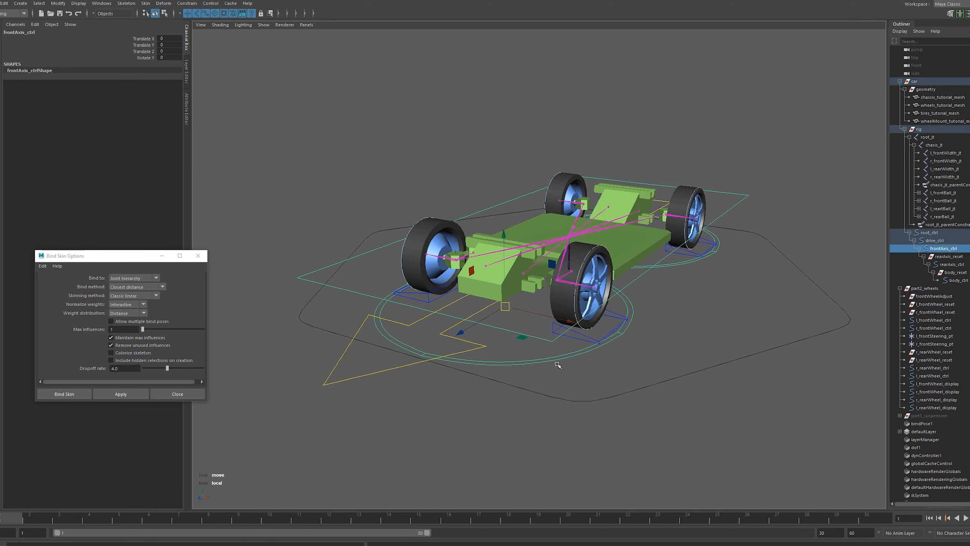
{"action": "left_click", "coordinate": [914, 81]}
{"action": "key", "text": "ctrl+h"}
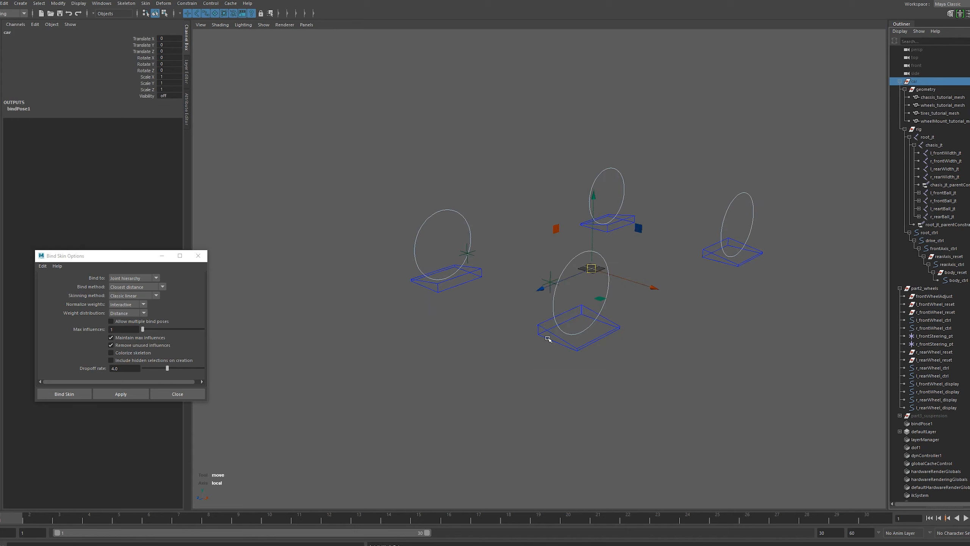
Step: Examine the wheel control curves at the front and rear wheels by selecting them one at a time
{"action": "left_click", "coordinate": [575, 348]}
{"action": "left_click", "coordinate": [478, 275]}
{"action": "left_click", "coordinate": [624, 219]}
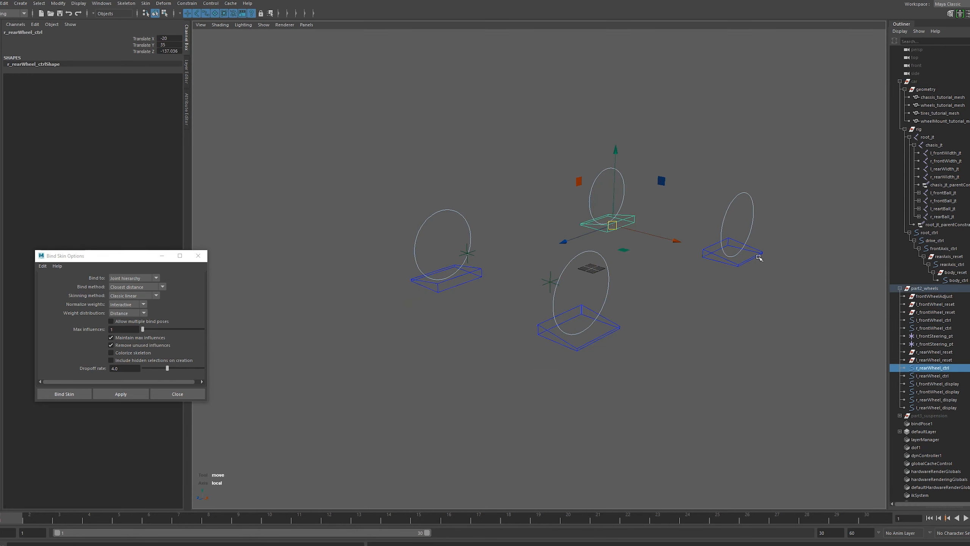
{"action": "left_click", "coordinate": [759, 255]}
{"action": "left_click_drag", "start_coordinate": [759, 255], "coordinate": [680, 279], "text": "alt"}
Step: Unhide the car group and check the left and right front wheel controls against the front tires
{"action": "left_click", "coordinate": [914, 81]}
{"action": "key", "text": "shift+h"}
{"action": "left_click", "coordinate": [607, 299]}
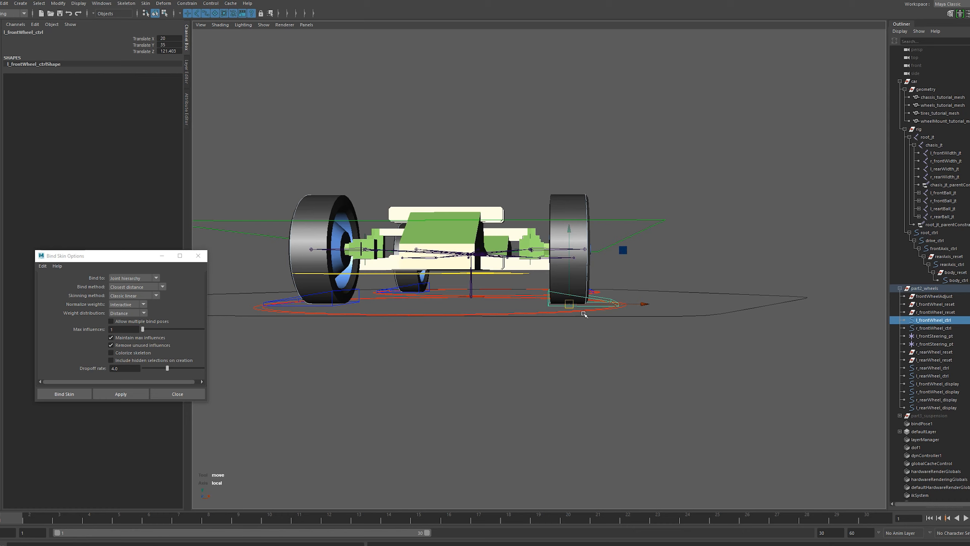
{"action": "left_click_drag", "start_coordinate": [583, 316], "coordinate": [709, 343], "text": "alt"}
{"action": "left_click", "coordinate": [747, 317]}
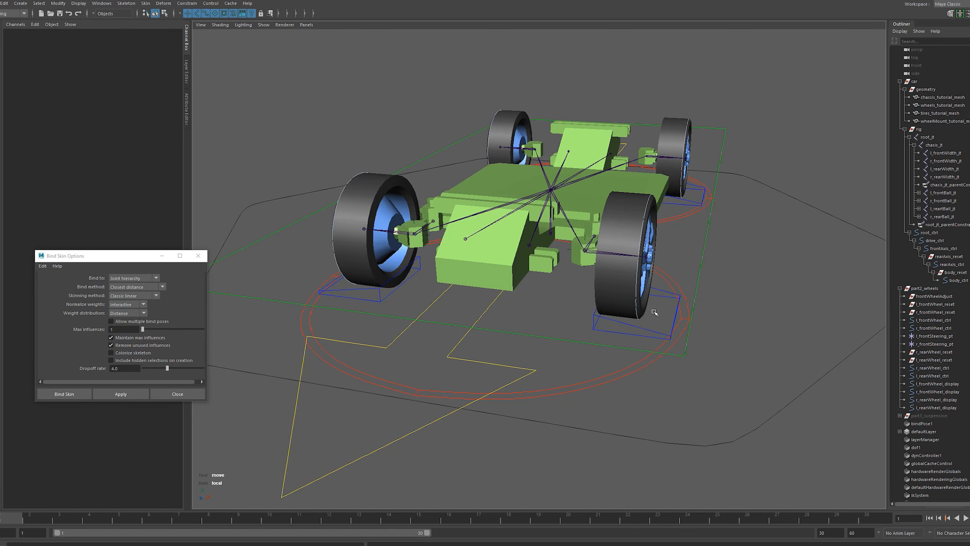
{"action": "left_click", "coordinate": [651, 327]}
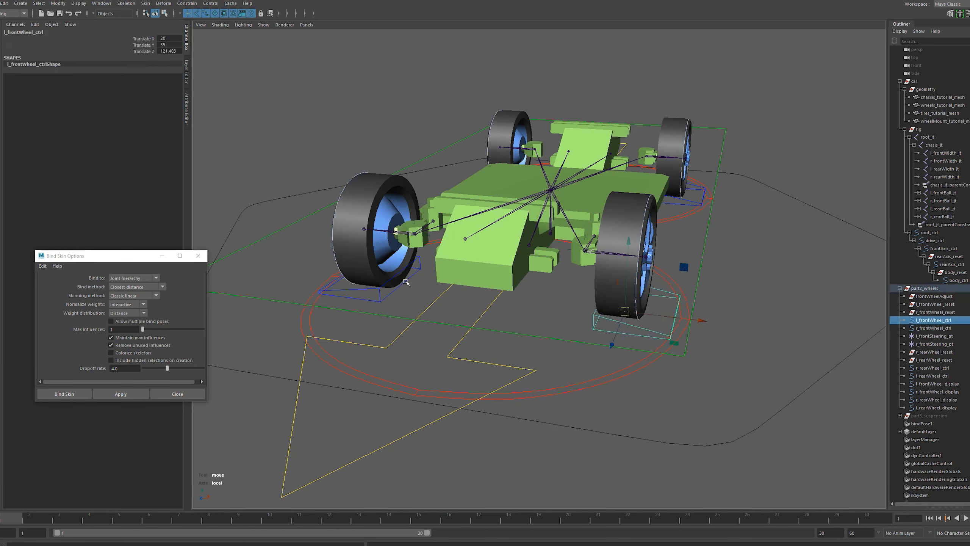
{"action": "left_click", "coordinate": [388, 294]}
{"action": "left_click", "coordinate": [801, 308]}
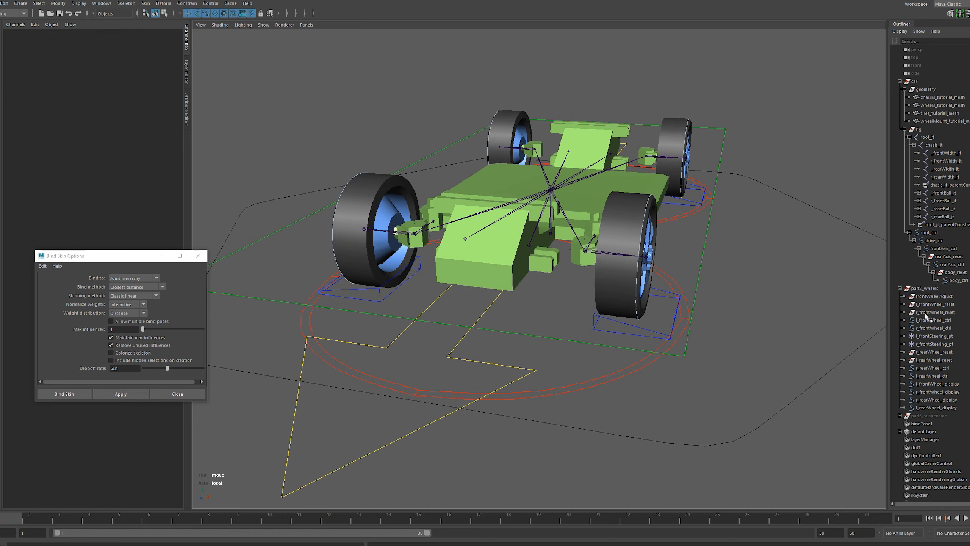
Step: Compare the placement of l_frontWheel_ctrl and l_frontWheel_reset with the l_frontWidth_jt joint
{"action": "left_click", "coordinate": [932, 320]}
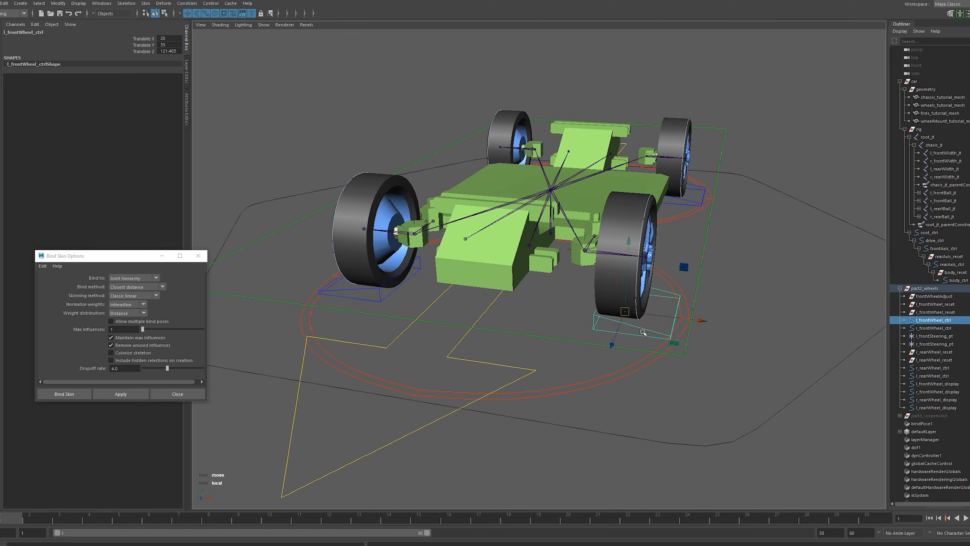
{"action": "left_click_drag", "start_coordinate": [643, 332], "coordinate": [607, 322], "text": "alt"}
{"action": "middle_click_drag", "start_coordinate": [607, 321], "coordinate": [664, 325], "text": "alt"}
{"action": "left_click", "coordinate": [551, 236]}
{"action": "left_click", "coordinate": [934, 304]}
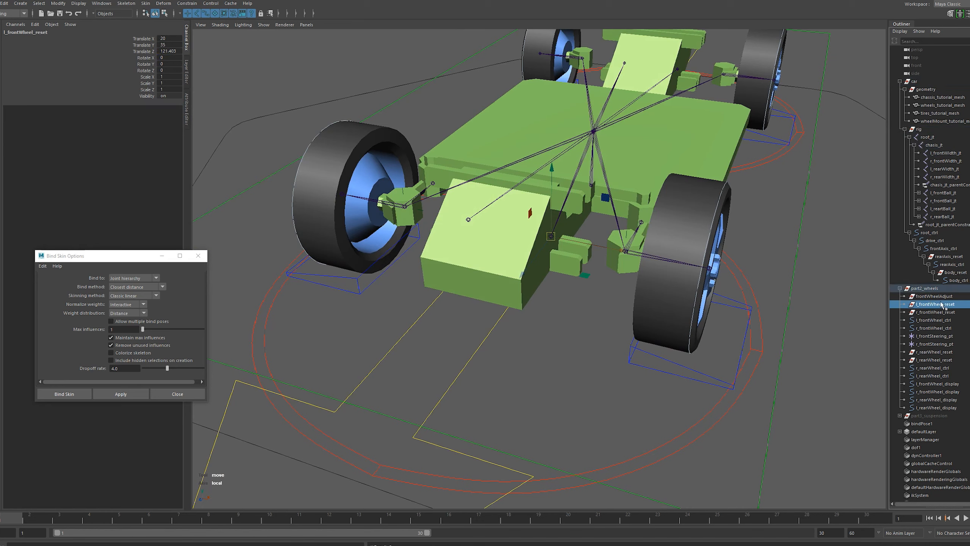
{"action": "left_click", "coordinate": [547, 244]}
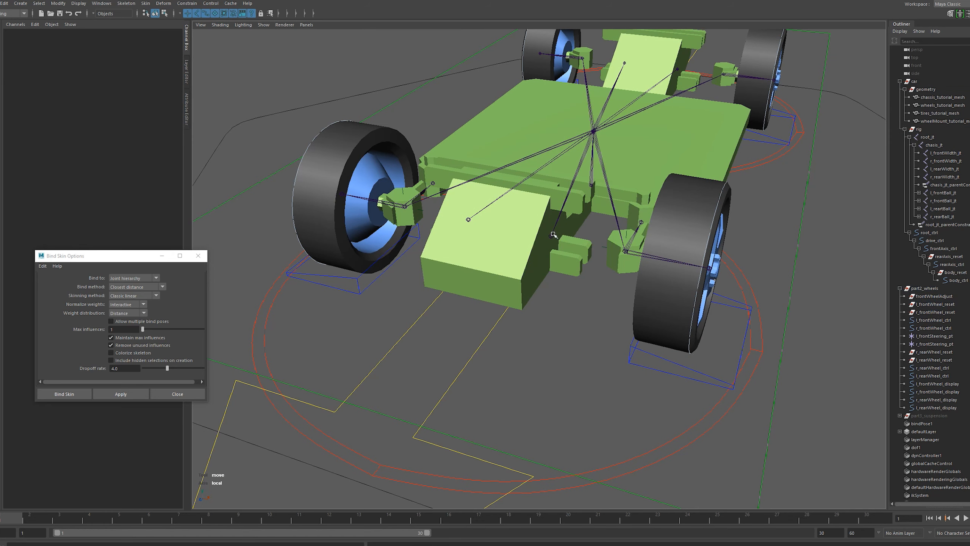
{"action": "left_click", "coordinate": [550, 236]}
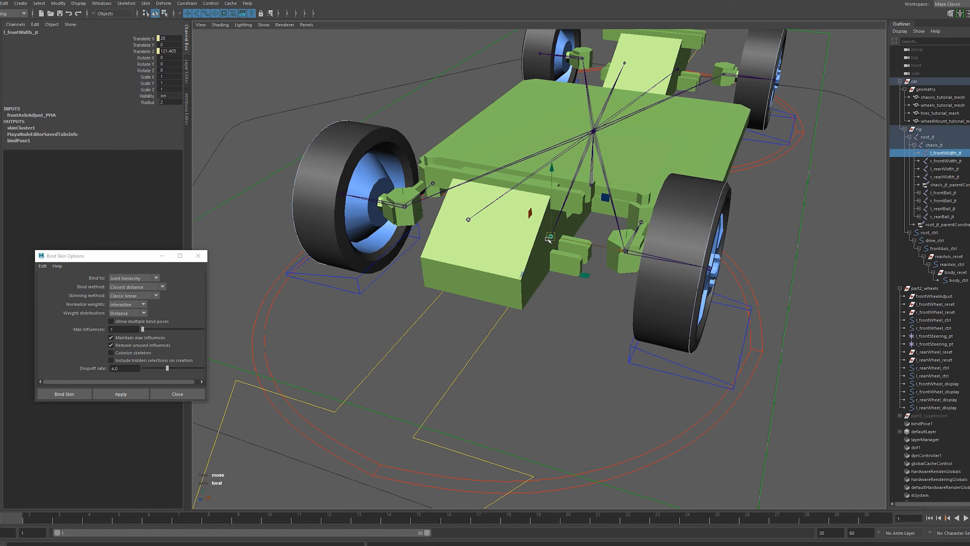
Step: Check the positions of r_frontWheel_reset and r_rearWheel_reset against the matching front and rear width joints
{"action": "left_click", "coordinate": [928, 313]}
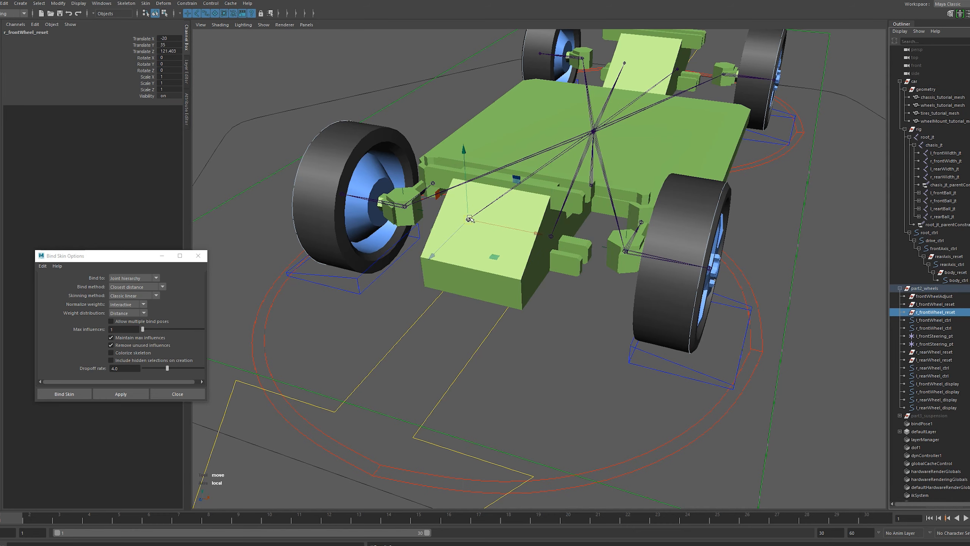
{"action": "left_click", "coordinate": [933, 354]}
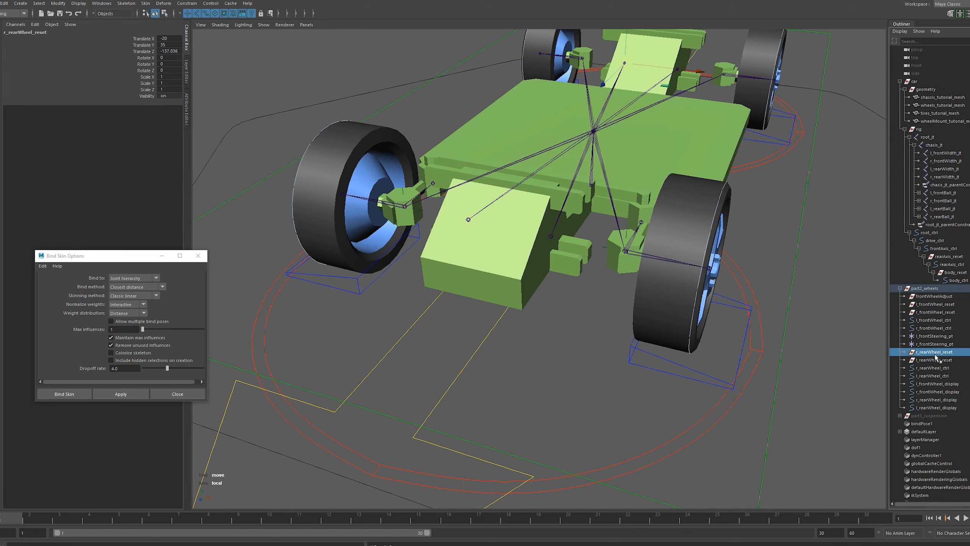
{"action": "left_click", "coordinate": [683, 73]}
{"action": "middle_click_drag", "start_coordinate": [682, 72], "coordinate": [668, 90], "text": "alt"}
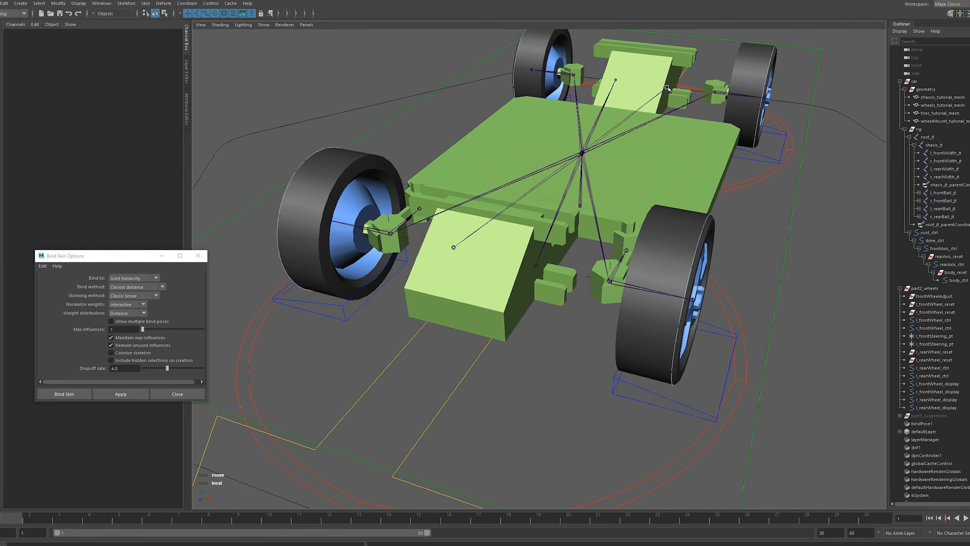
{"action": "left_click", "coordinate": [667, 86]}
{"action": "left_click", "coordinate": [614, 80]}
{"action": "left_click", "coordinate": [743, 237]}
{"action": "middle_click_drag", "start_coordinate": [744, 246], "coordinate": [753, 216], "text": "alt"}
Step: Parent the four front and rear wheel controls under their matching wheel reset groups
{"action": "left_click", "coordinate": [942, 312]}
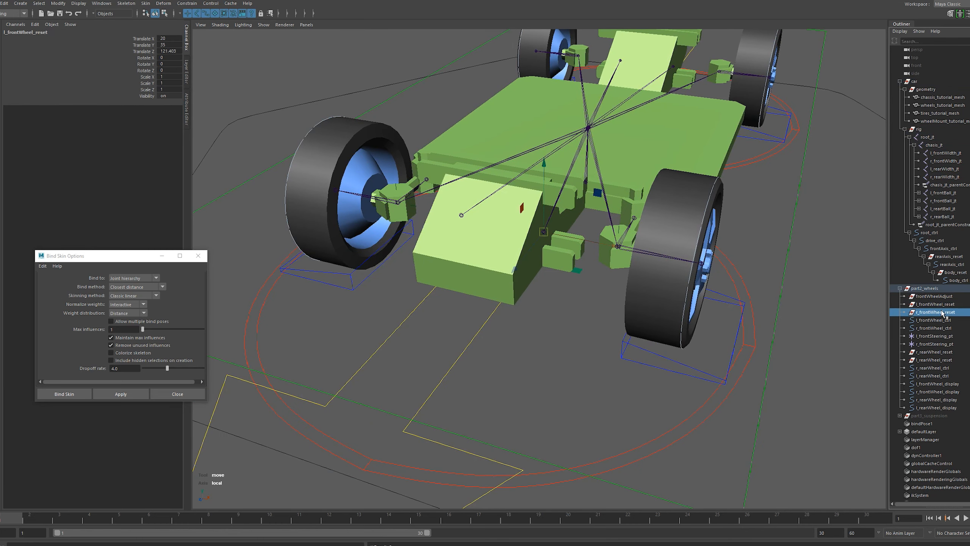
{"action": "left_click", "coordinate": [932, 320]}
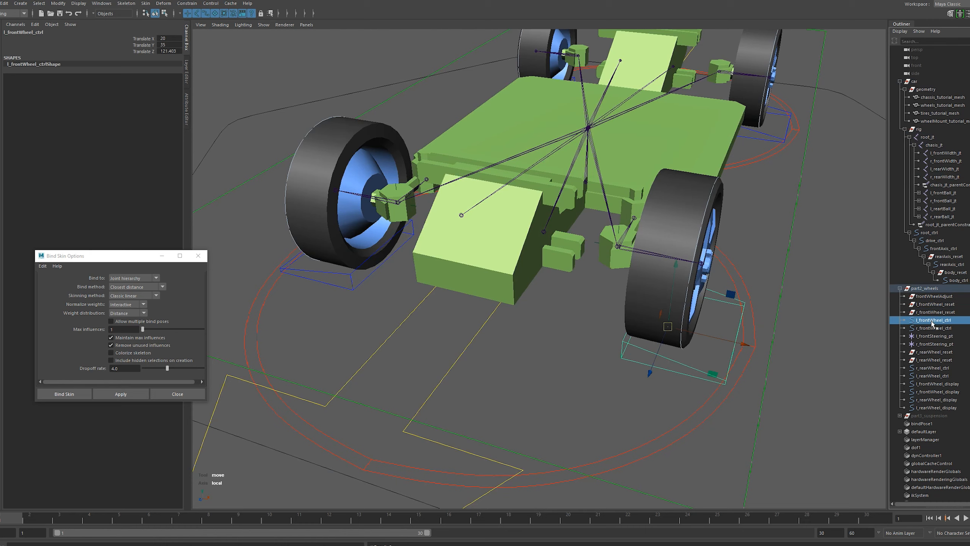
{"action": "left_click_drag", "start_coordinate": [941, 309], "coordinate": [940, 314]}
{"action": "left_click", "coordinate": [932, 320]}
{"action": "middle_click_drag", "start_coordinate": [929, 353], "coordinate": [934, 336]}
{"action": "middle_click_drag", "start_coordinate": [932, 352], "coordinate": [933, 345]}
{"action": "left_click", "coordinate": [684, 363]}
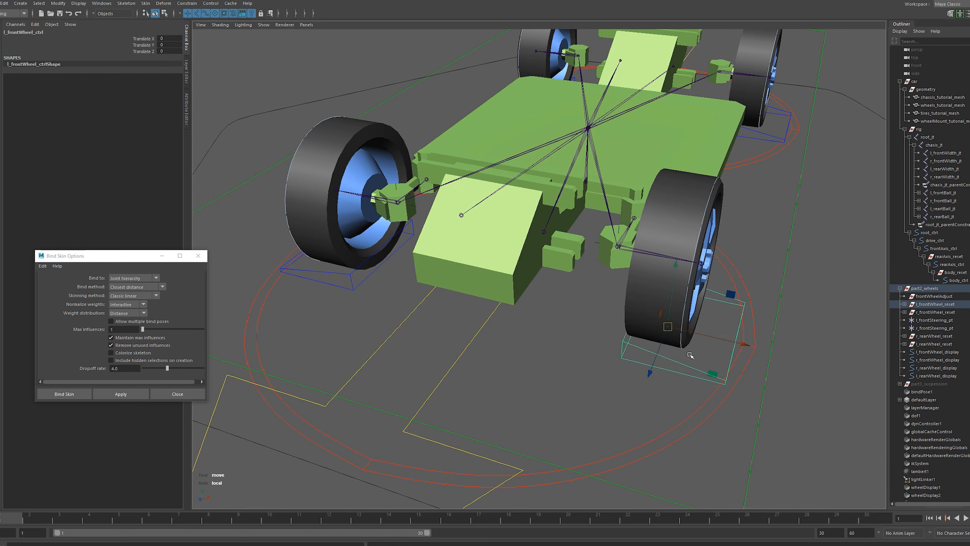
Step: Try moving l_frontWheel_reset together with its wheel control, and undo the move
{"action": "left_click_drag", "start_coordinate": [680, 367], "coordinate": [634, 353], "text": "alt"}
{"action": "left_click", "coordinate": [935, 304]}
{"action": "left_click_drag", "start_coordinate": [679, 352], "coordinate": [718, 350]}
{"action": "key", "text": "ctrl+z"}
{"action": "key", "text": "ctrl+z"}
{"action": "key", "text": "ctrl+z"}
{"action": "key", "text": "ctrl+z"}
{"action": "key", "text": "ctrl+z"}
{"action": "key", "text": "ctrl+z"}
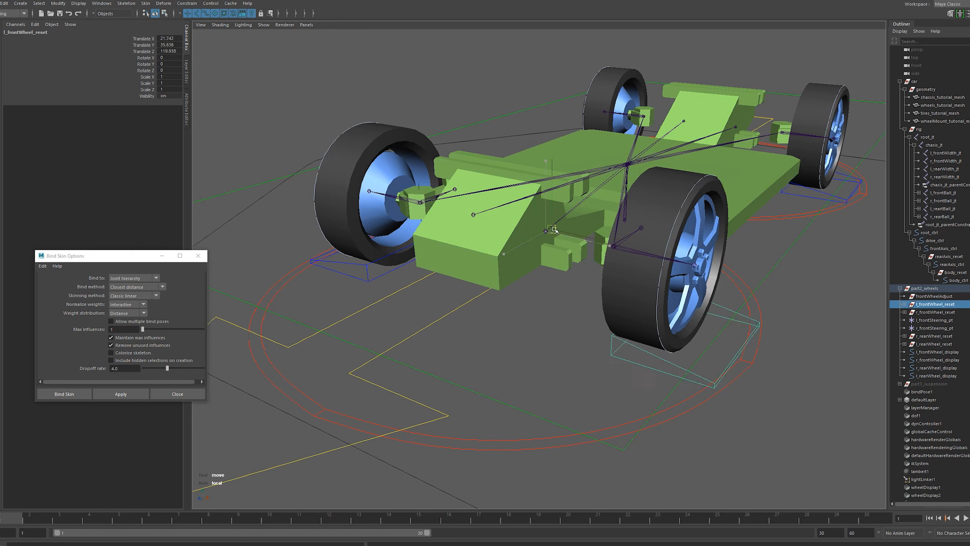
Step: Select the l_frontWheel_reset and r_frontWheel_reset groups together
{"action": "left_click", "coordinate": [935, 304]}
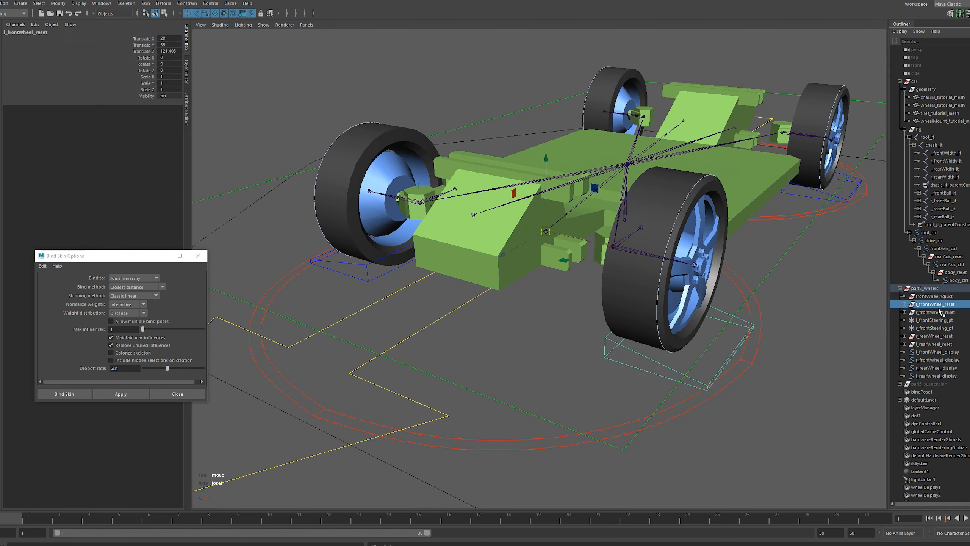
{"action": "left_click", "coordinate": [938, 313], "text": "ctrl"}
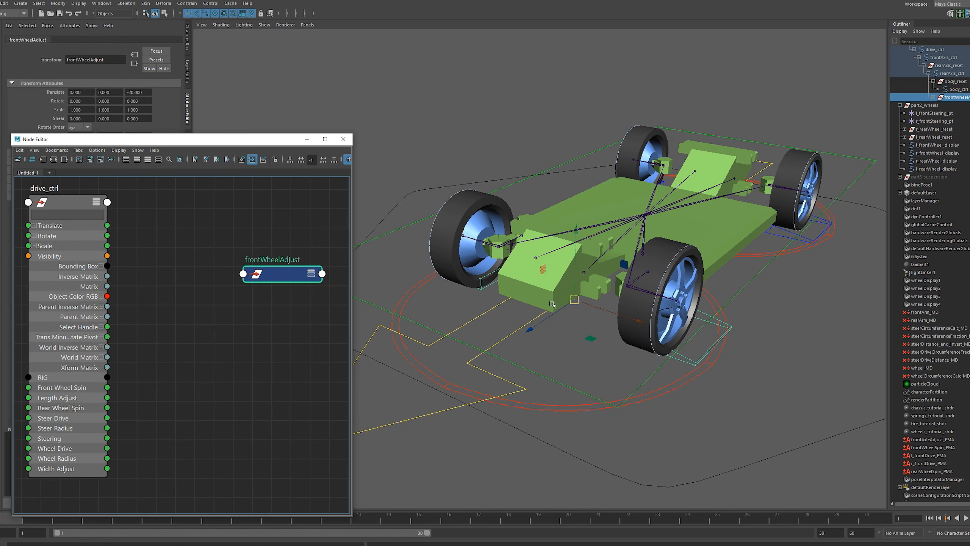
Step: Add wheel_MD to the Node Editor, expand its attributes and connect drive_ctrl's Length Adjust to its Input 1Z
{"action": "middle_click_drag", "start_coordinate": [920, 367], "coordinate": [919, 368]}
{"action": "left_click", "coordinate": [920, 367]}
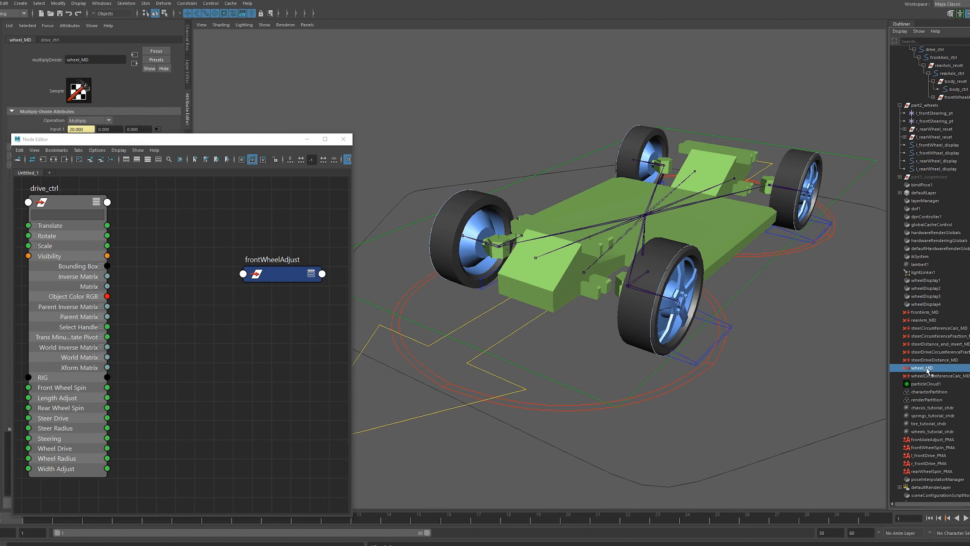
{"action": "left_click", "coordinate": [90, 159]}
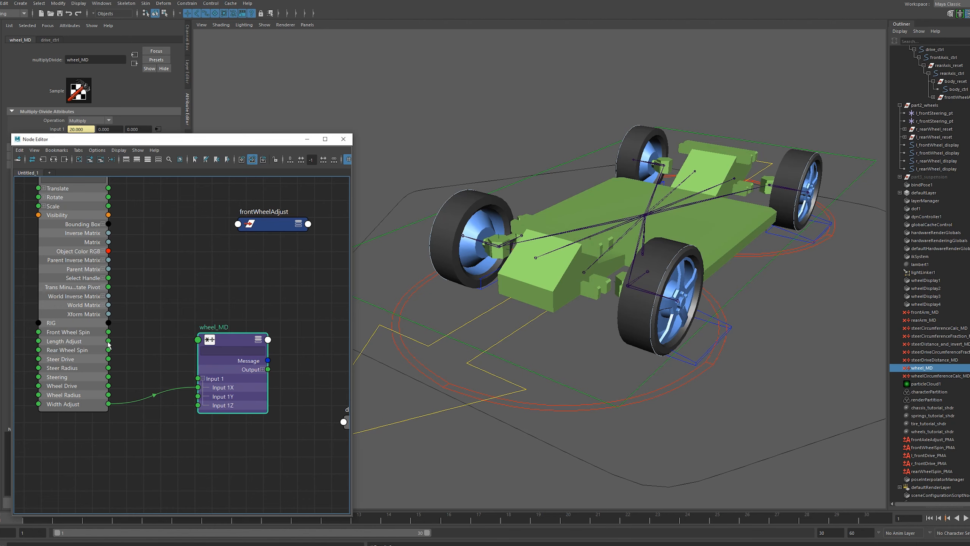
{"action": "left_click_drag", "start_coordinate": [108, 341], "coordinate": [198, 405]}
Step: Rearrange the nodes, connect wheel_MD's Output Z to frontWheelAdjust, and close the Node Editor
{"action": "left_click_drag", "start_coordinate": [233, 339], "coordinate": [190, 281]}
{"action": "left_click_drag", "start_coordinate": [273, 224], "coordinate": [308, 236]}
{"action": "left_click", "coordinate": [220, 310]}
{"action": "left_click_drag", "start_coordinate": [225, 338], "coordinate": [273, 236]}
{"action": "left_click", "coordinate": [336, 273]}
{"action": "left_click_drag", "start_coordinate": [153, 139], "coordinate": [151, 178]}
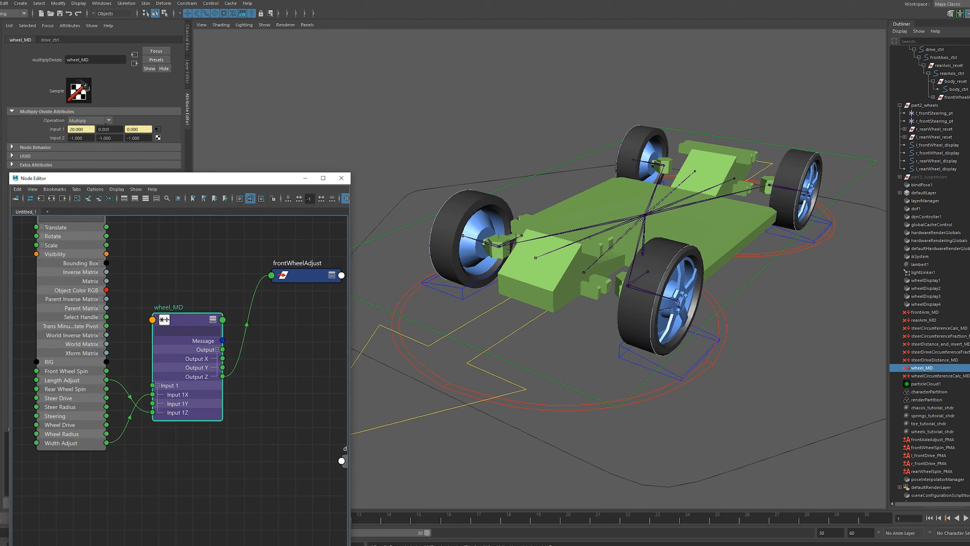
{"action": "left_click", "coordinate": [342, 178]}
Step: Test drive_ctrl's Length Adjust by varying its value, and return the front wheels to their starting position
{"action": "left_click", "coordinate": [357, 148]}
{"action": "left_click", "coordinate": [438, 340]}
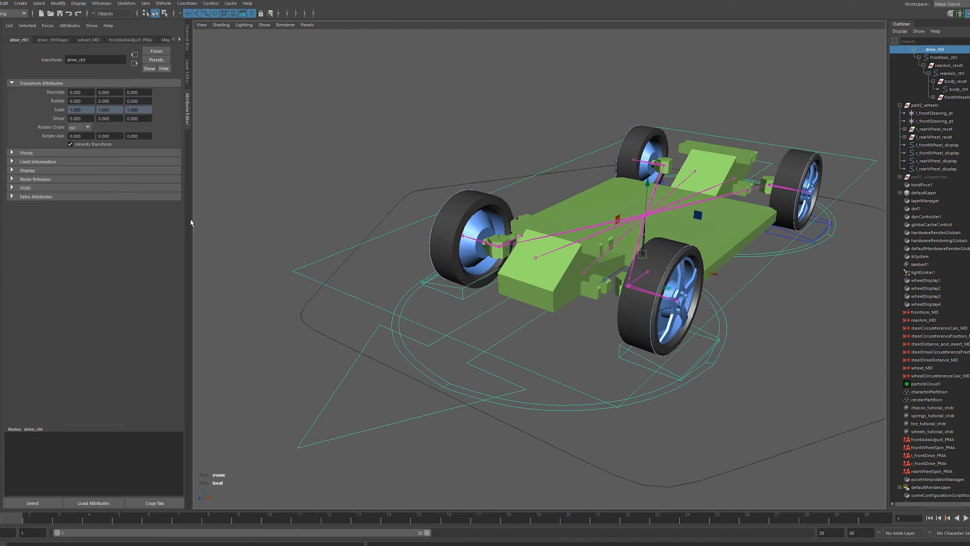
{"action": "left_click", "coordinate": [187, 37]}
{"action": "left_click", "coordinate": [141, 121]}
{"action": "middle_click_drag", "start_coordinate": [367, 193], "coordinate": [256, 339]}
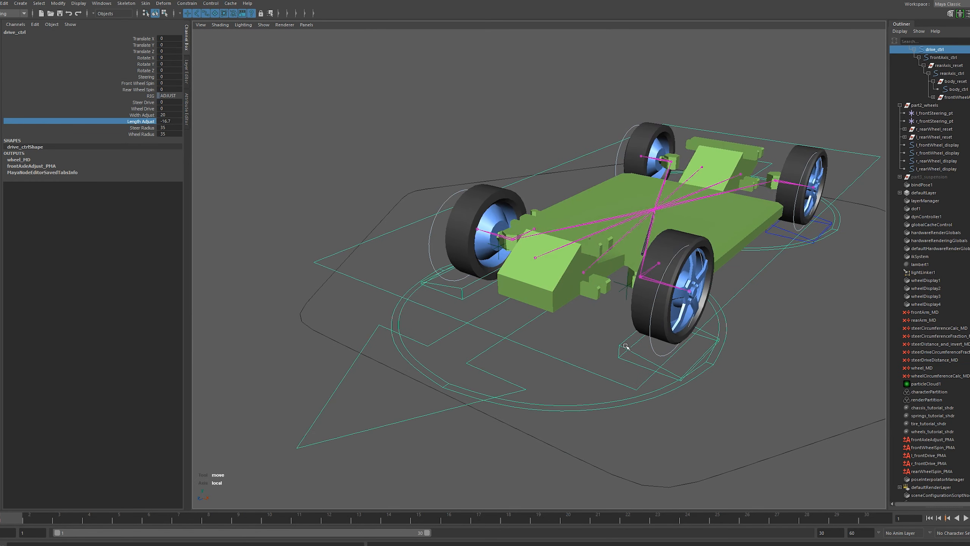
{"action": "middle_click_drag", "start_coordinate": [414, 228], "coordinate": [442, 113]}
{"action": "left_click", "coordinate": [443, 113]}
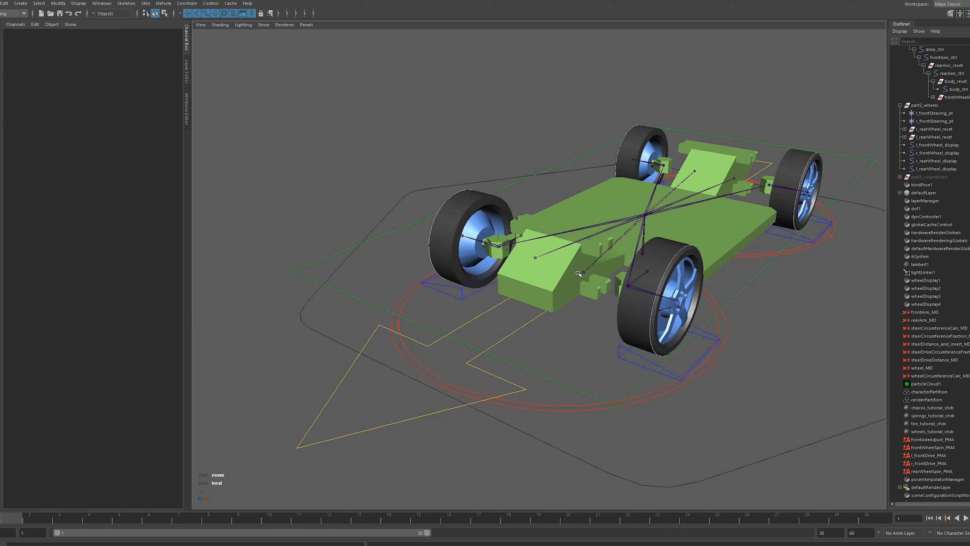
Step: Parent r_rearWheel_reset and l_rearWheel_reset under rearAxis_ctrl
{"action": "scroll", "coordinate": [932, 261], "scroll_direction": "up", "scroll_amount": 4}
{"action": "left_click", "coordinate": [931, 257]}
{"action": "left_click", "coordinate": [929, 264], "text": "shift"}
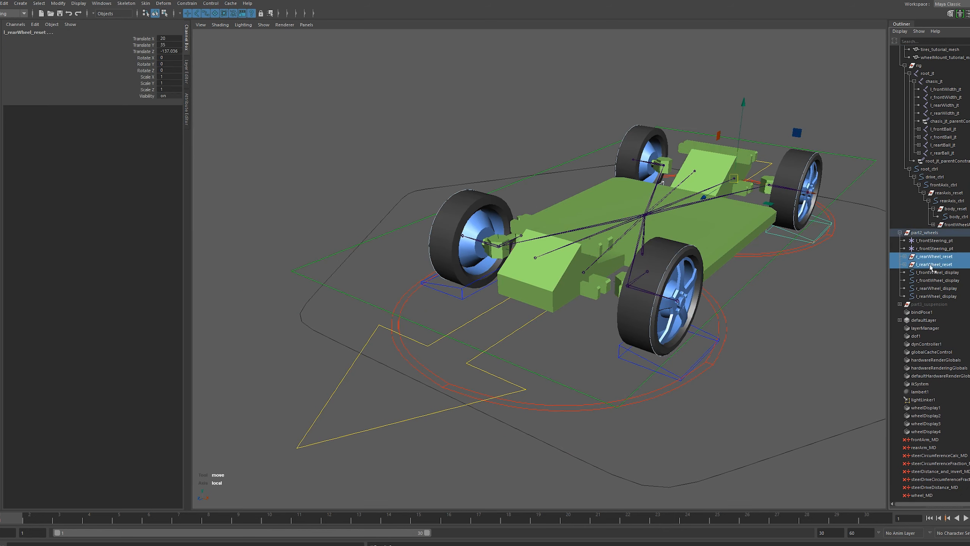
{"action": "left_click", "coordinate": [782, 255], "text": "shift"}
{"action": "key", "text": "p"}
Step: Inspect the front ball joint and the l_frontSteering_pt and r_frontSteering_pt locators around the front wheels
{"action": "left_click_drag", "start_coordinate": [649, 267], "coordinate": [707, 256], "text": "alt"}
{"action": "scroll", "coordinate": [573, 267], "scroll_direction": "up", "scroll_amount": 4}
{"action": "left_click", "coordinate": [934, 256]}
{"action": "left_click", "coordinate": [934, 264], "text": "shift"}
{"action": "left_click", "coordinate": [656, 309]}
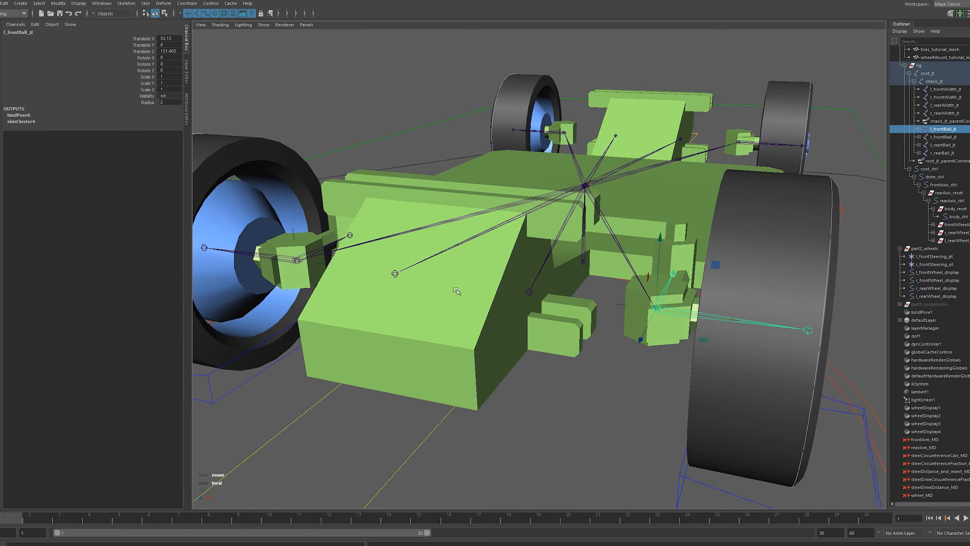
{"action": "left_click_drag", "start_coordinate": [648, 382], "coordinate": [595, 378], "text": "alt"}
{"action": "left_click", "coordinate": [592, 376]}
{"action": "left_click", "coordinate": [934, 257]}
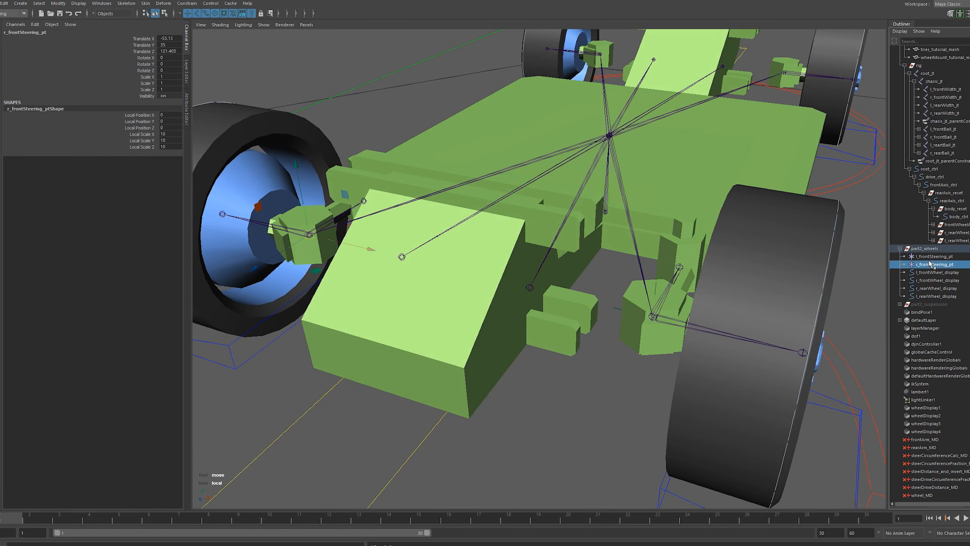
{"action": "left_click", "coordinate": [933, 263], "text": "shift"}
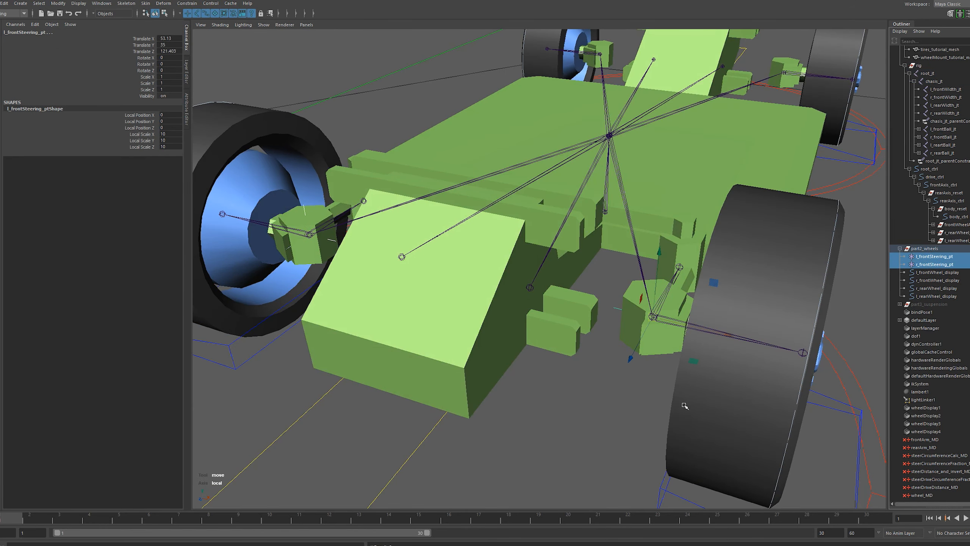
Step: Open the Connection Editor and load l_frontSteering_pt as the input node
{"action": "key", "text": "a"}
{"action": "left_click_drag", "start_coordinate": [567, 378], "coordinate": [470, 390], "text": "alt"}
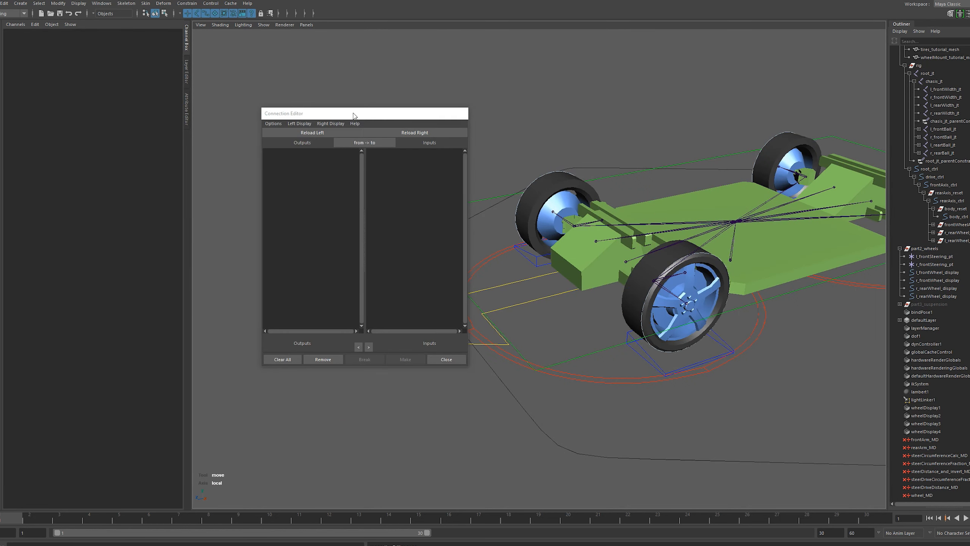
{"action": "left_click_drag", "start_coordinate": [353, 115], "coordinate": [222, 148]}
{"action": "left_click", "coordinate": [931, 258]}
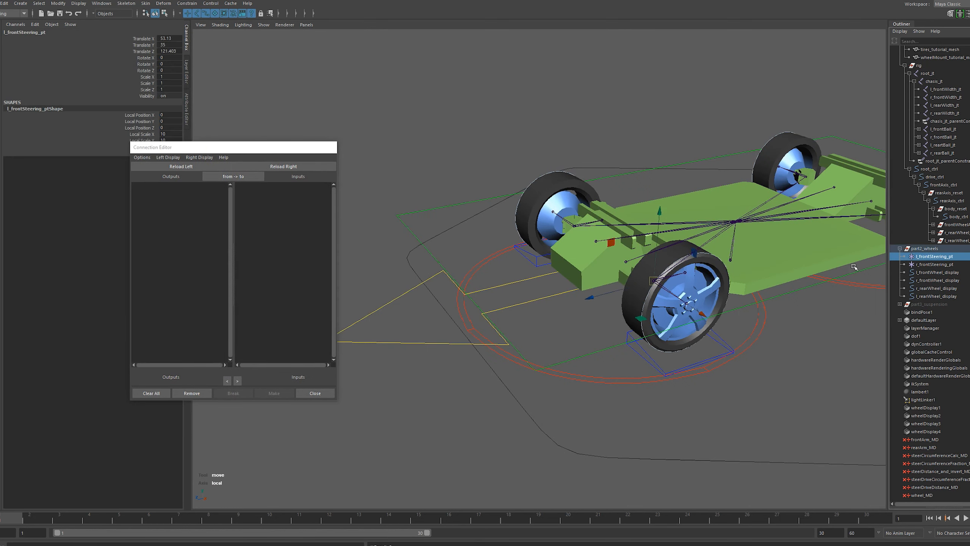
{"action": "left_click_drag", "start_coordinate": [627, 248], "coordinate": [712, 275], "text": "alt"}
{"action": "scroll", "coordinate": [713, 276], "scroll_direction": "up", "scroll_amount": 3}
{"action": "middle_click_drag", "start_coordinate": [708, 276], "coordinate": [649, 276], "text": "alt"}
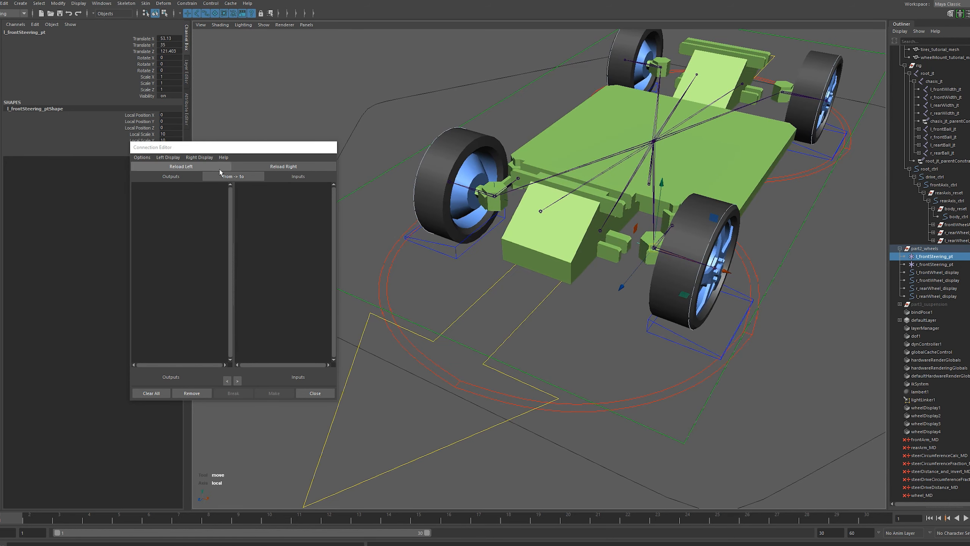
{"action": "left_click", "coordinate": [293, 167]}
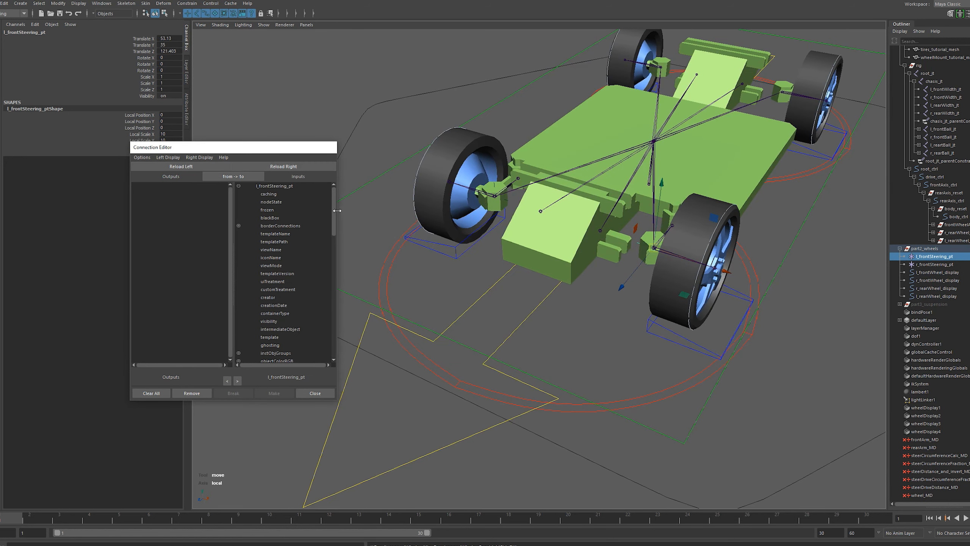
Step: Try rotating l_frontSteering_pt, undo the rotation, and expand its rotate attributes in the Connection Editor
{"action": "left_click_drag", "start_coordinate": [333, 213], "coordinate": [343, 285]}
{"action": "middle_click_drag", "start_coordinate": [682, 293], "coordinate": [666, 305], "text": "alt"}
{"action": "key", "text": "e"}
{"action": "left_click_drag", "start_coordinate": [632, 306], "coordinate": [673, 290]}
{"action": "key", "text": "ctrl+z"}
{"action": "left_click", "coordinate": [238, 273]}
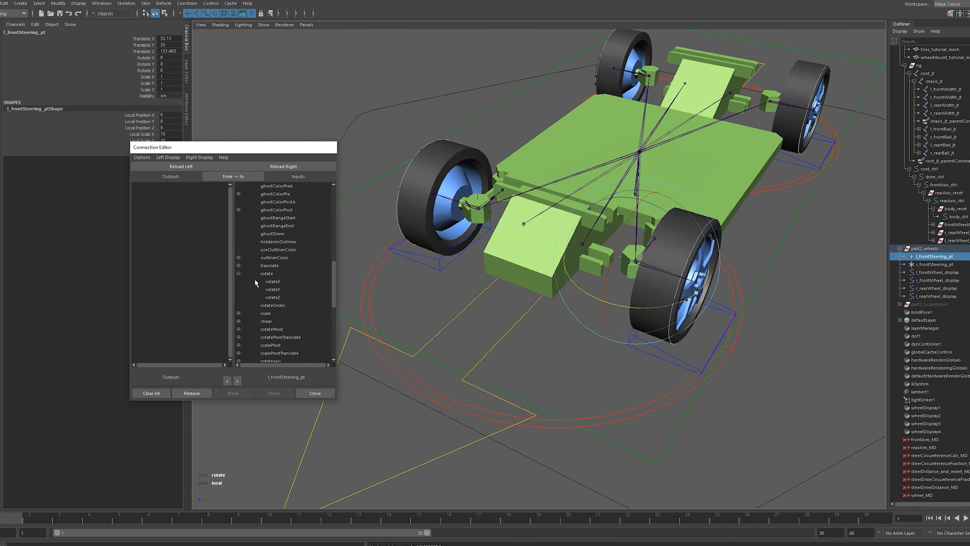
Step: Load drive_ctrl as the output node and connect its steering attribute to l_frontSteering_pt's rotateY
{"action": "left_click", "coordinate": [504, 338]}
{"action": "left_click", "coordinate": [174, 167]}
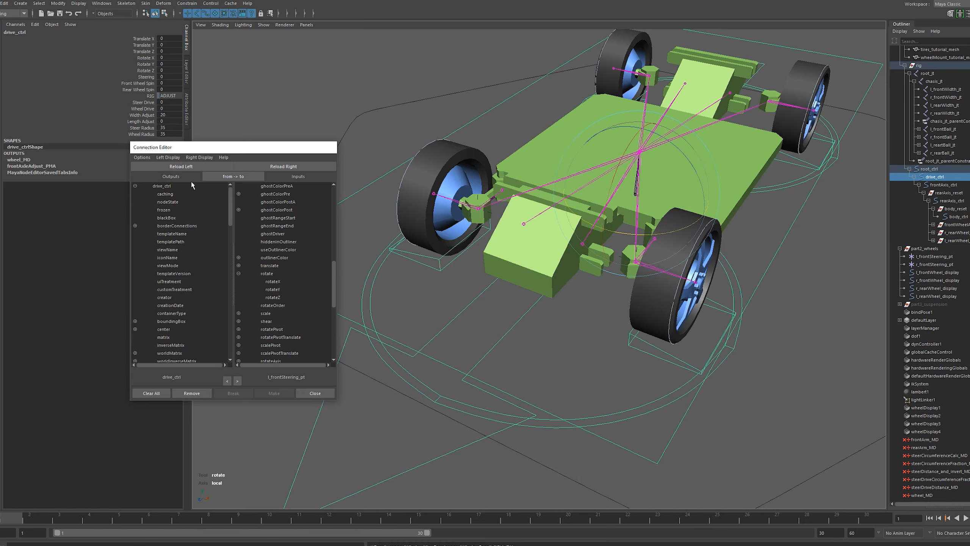
{"action": "left_click_drag", "start_coordinate": [230, 212], "coordinate": [255, 359]}
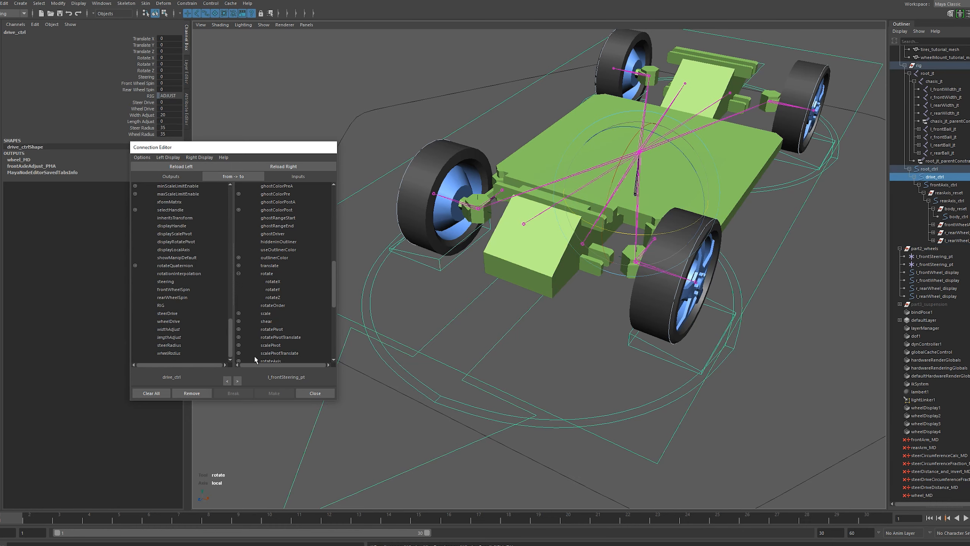
{"action": "left_click", "coordinate": [166, 281]}
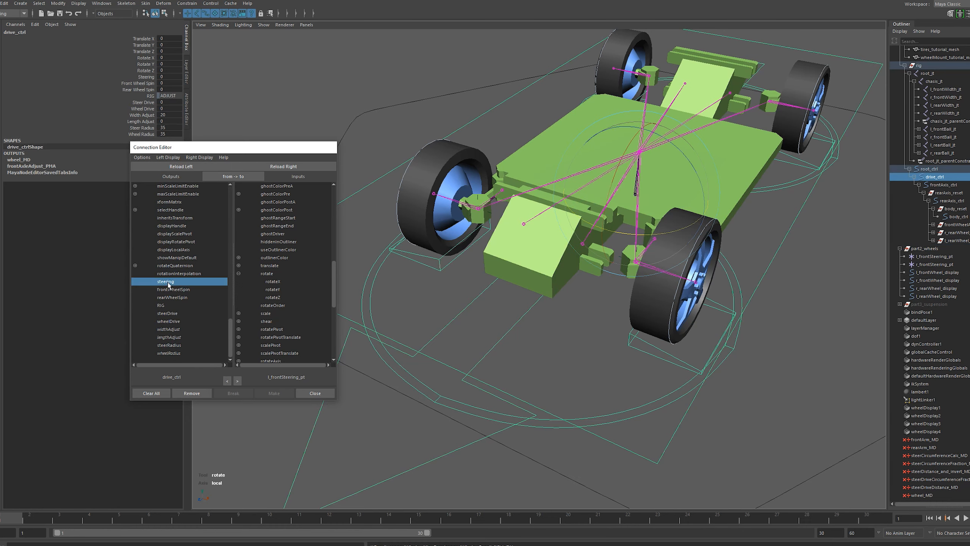
{"action": "left_click", "coordinate": [273, 289]}
Step: Load r_frontSteering_pt as the input node and connect drive_ctrl's steering to its rotateY
{"action": "left_click", "coordinate": [597, 314]}
{"action": "left_click", "coordinate": [937, 265]}
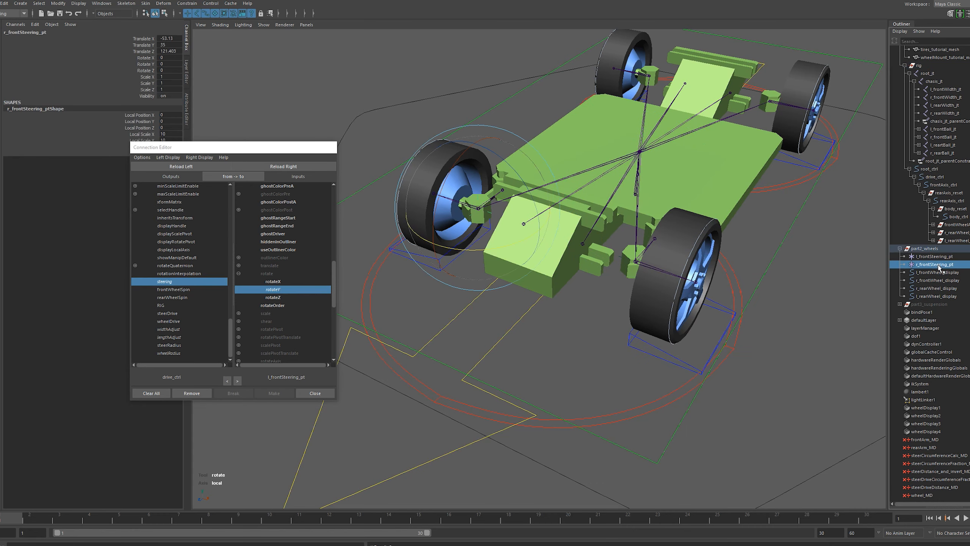
{"action": "left_click", "coordinate": [311, 168]}
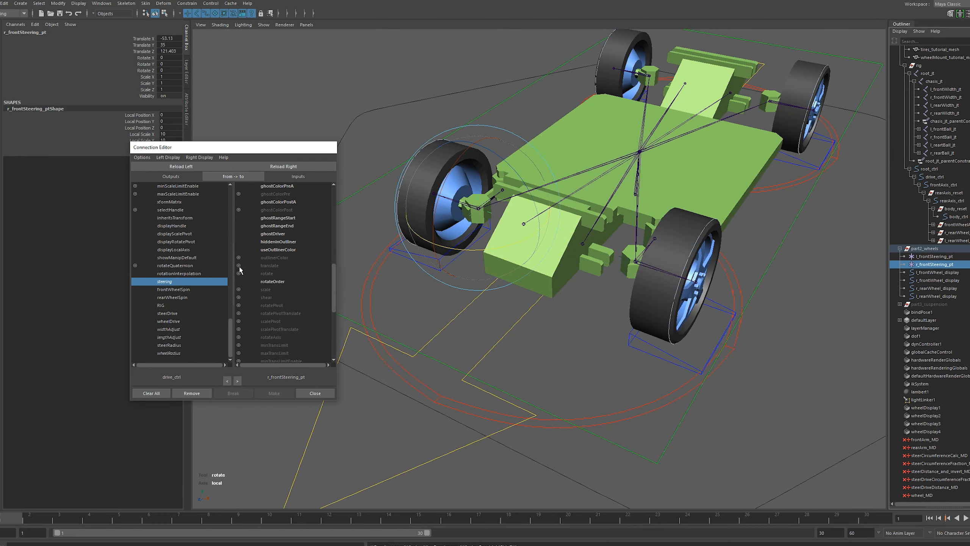
{"action": "left_click", "coordinate": [239, 274]}
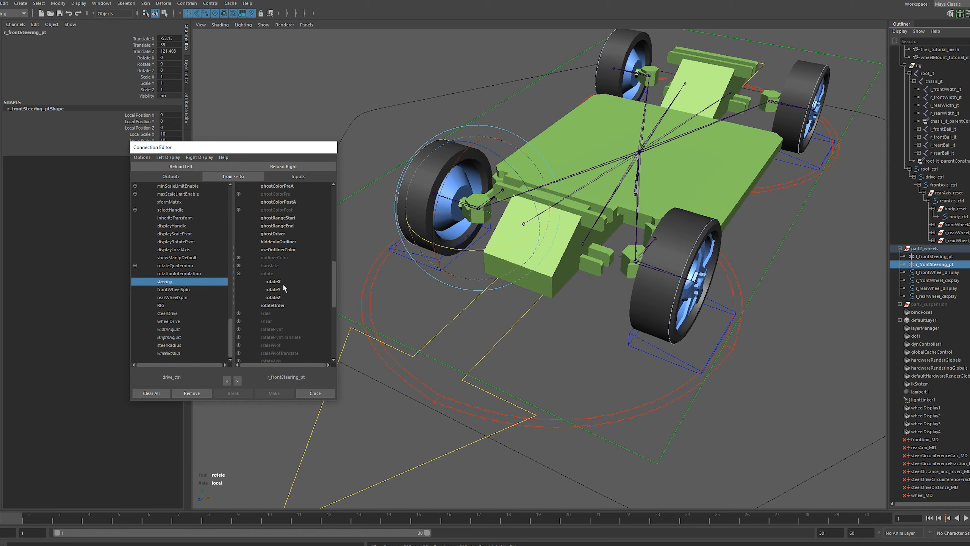
{"action": "left_click", "coordinate": [277, 289]}
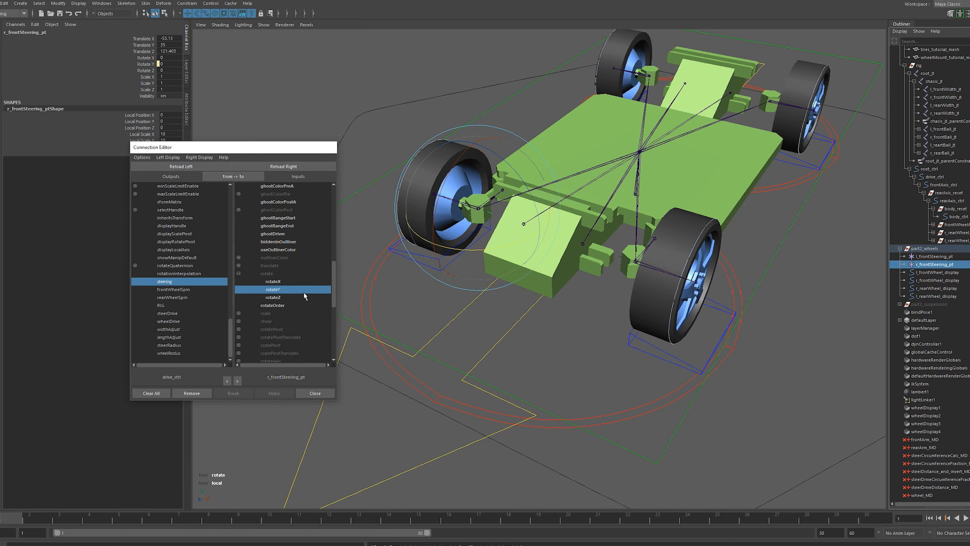
Step: Try rotating l_frontBall_jt and r_frontBall_jt together about Y, and undo the rotation
{"action": "scroll", "coordinate": [567, 339], "scroll_direction": "down", "scroll_amount": 3}
{"action": "left_click_drag", "start_coordinate": [567, 340], "coordinate": [652, 284], "text": "alt"}
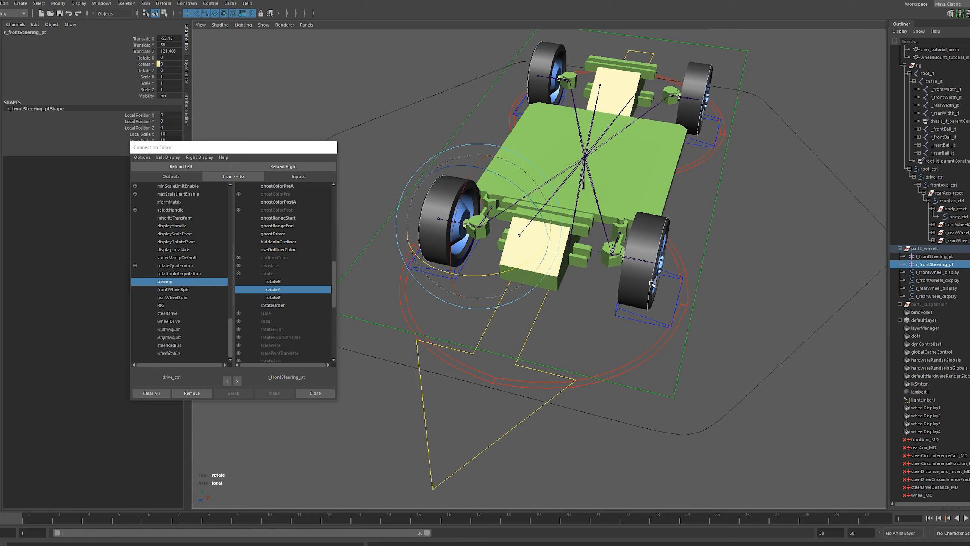
{"action": "left_click", "coordinate": [629, 258]}
{"action": "left_click", "coordinate": [580, 342]}
{"action": "scroll", "coordinate": [503, 244], "scroll_direction": "up", "scroll_amount": 3}
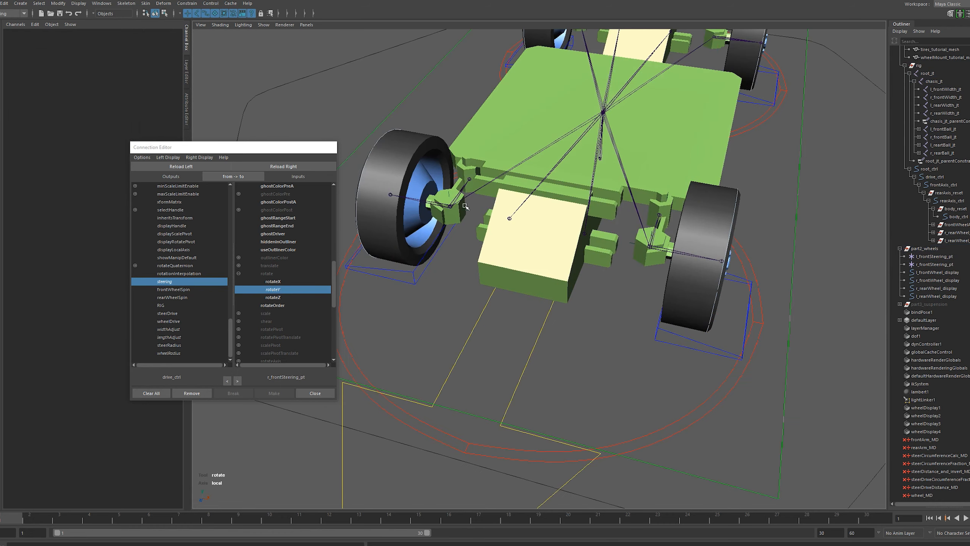
{"action": "left_click", "coordinate": [668, 251]}
{"action": "left_click", "coordinate": [423, 203], "text": "shift"}
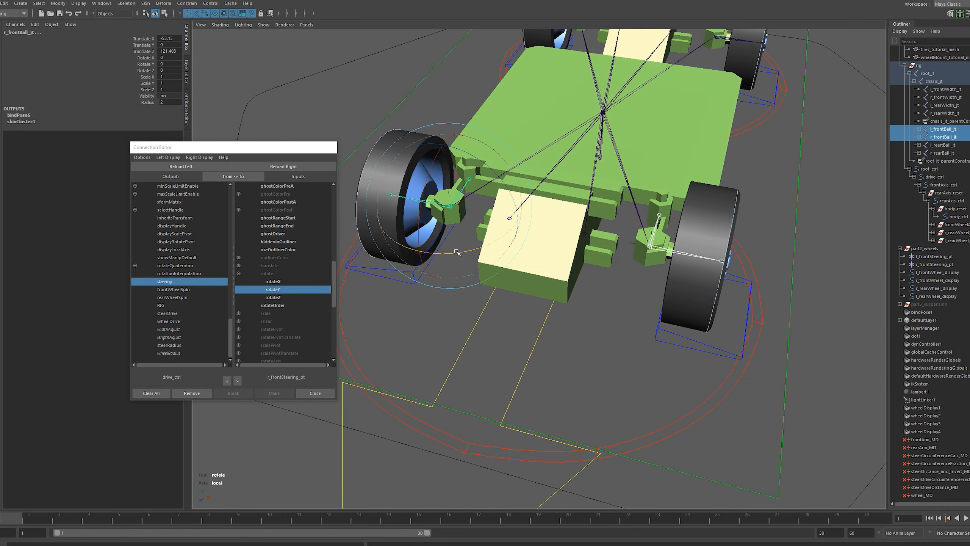
{"action": "left_click_drag", "start_coordinate": [456, 252], "coordinate": [452, 229]}
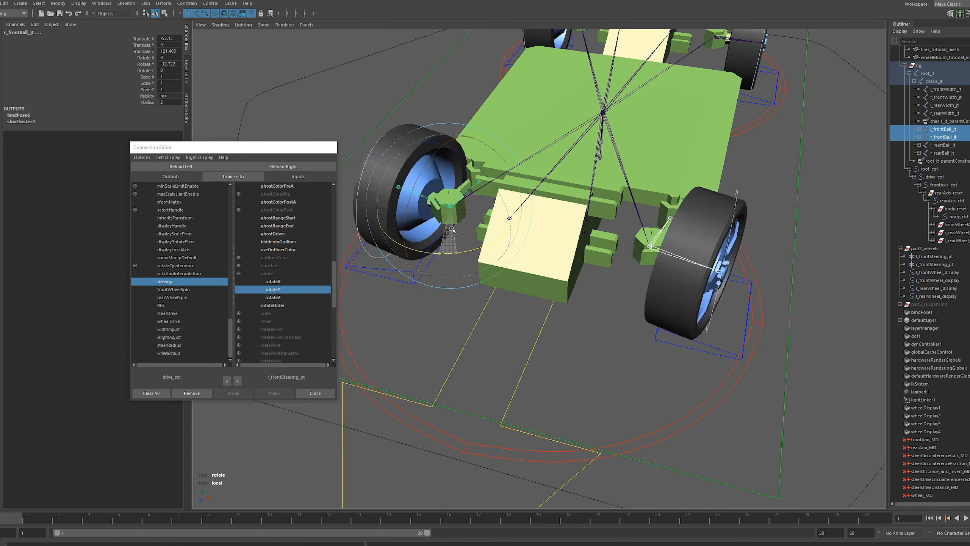
{"action": "key", "text": "ctrl+z"}
Step: Test drive_ctrl's Steering by varying its value, and return it to 0
{"action": "left_click", "coordinate": [626, 352]}
{"action": "left_click", "coordinate": [447, 194]}
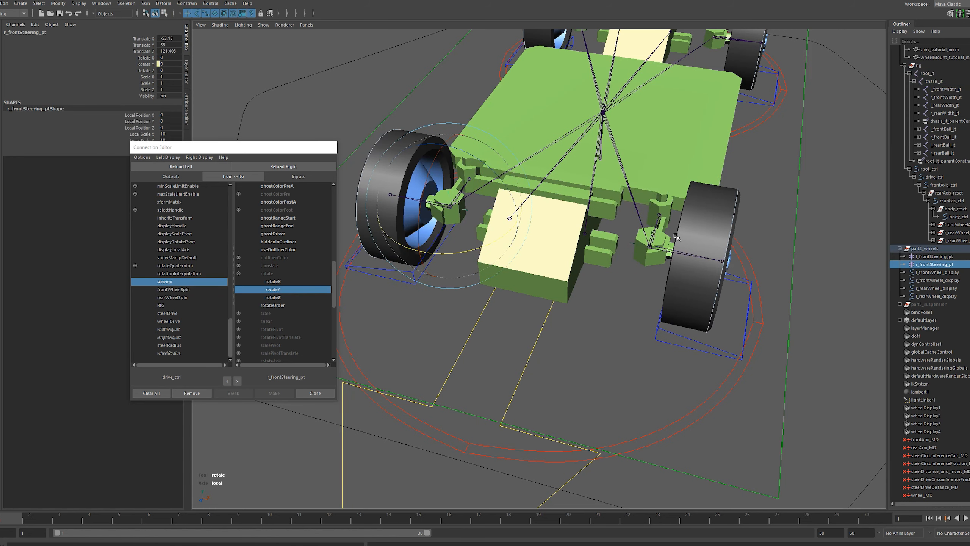
{"action": "left_click", "coordinate": [540, 330]}
{"action": "left_click_drag", "start_coordinate": [540, 330], "coordinate": [548, 300], "text": "alt"}
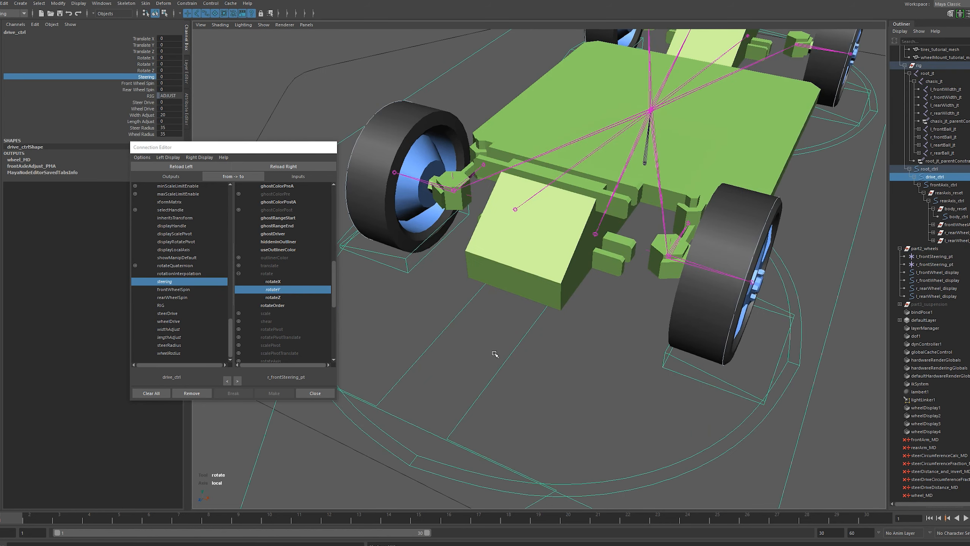
{"action": "left_click_drag", "start_coordinate": [495, 354], "coordinate": [496, 354], "text": "alt"}
{"action": "middle_click_drag", "start_coordinate": [478, 368], "coordinate": [568, 369]}
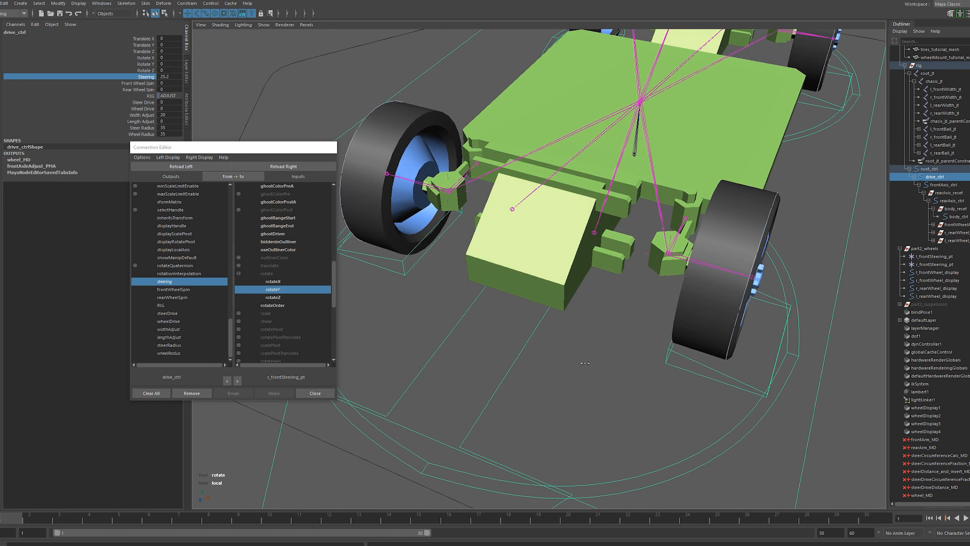
{"action": "middle_click_drag", "start_coordinate": [436, 352], "coordinate": [441, 363]}
{"action": "left_click", "coordinate": [456, 363]}
Step: Examine l_frontBall_jt and l_frontSteering_pt up close at the left front wheel
{"action": "left_click_drag", "start_coordinate": [268, 148], "coordinate": [192, 189]}
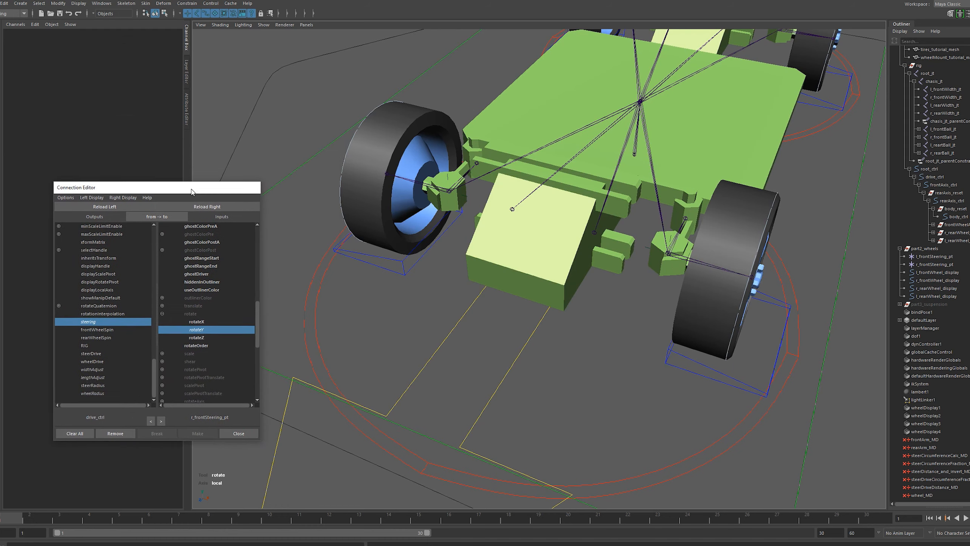
{"action": "left_click_drag", "start_coordinate": [572, 346], "coordinate": [582, 320], "text": "alt"}
{"action": "left_click", "coordinate": [574, 301]}
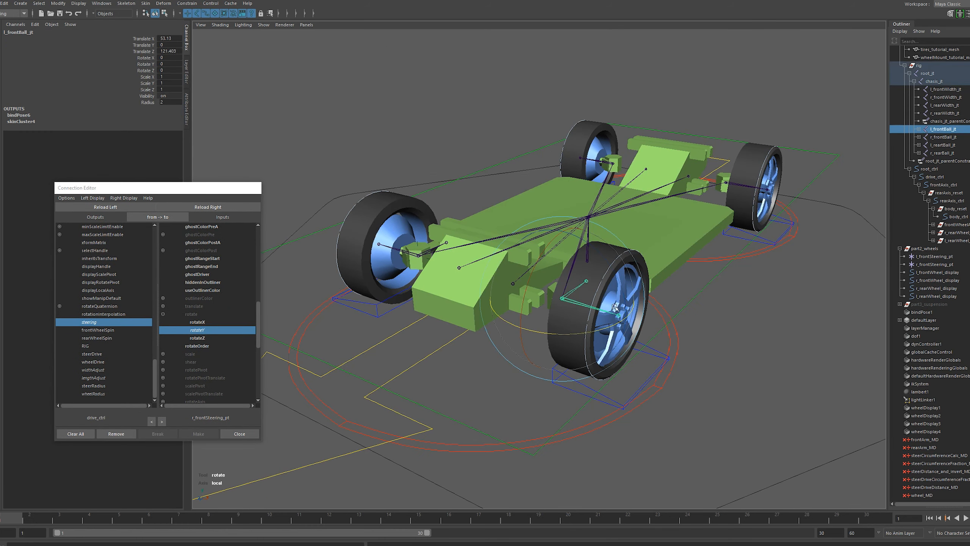
{"action": "left_click_drag", "start_coordinate": [704, 329], "coordinate": [706, 304], "text": "alt"}
{"action": "middle_click_drag", "start_coordinate": [706, 304], "coordinate": [697, 299], "text": "alt"}
{"action": "scroll", "coordinate": [689, 301], "scroll_direction": "up", "scroll_amount": 3}
{"action": "key", "text": "q"}
{"action": "scroll", "coordinate": [545, 276], "scroll_direction": "up", "scroll_amount": 2}
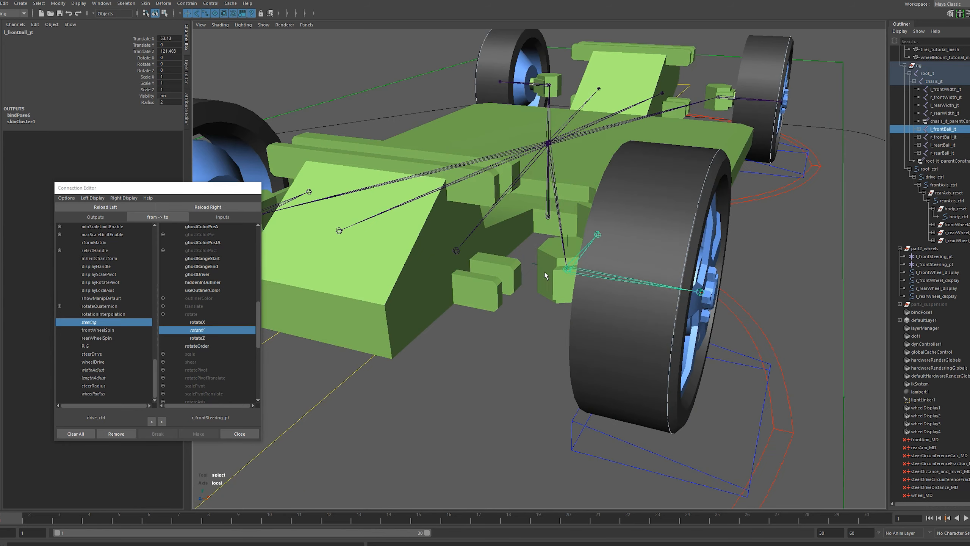
{"action": "left_click", "coordinate": [534, 270]}
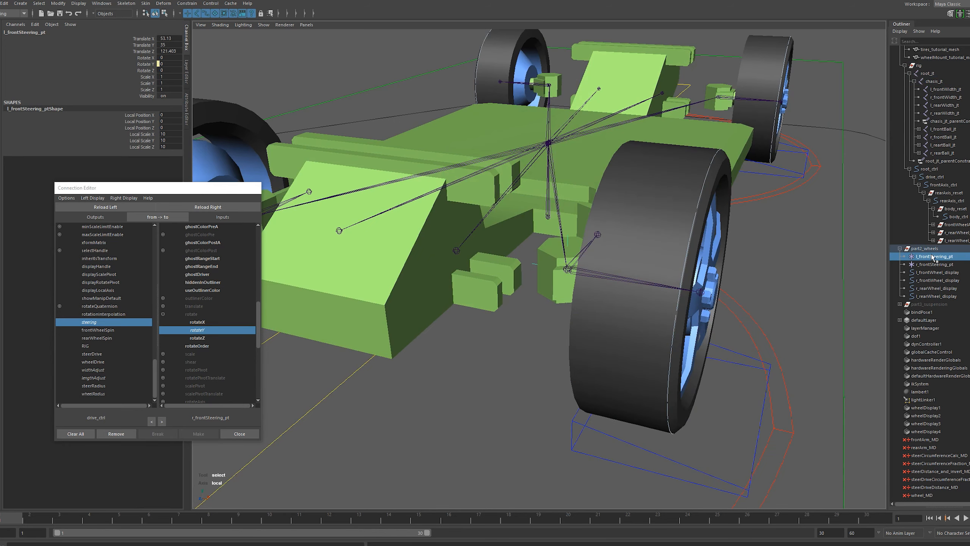
{"action": "left_click", "coordinate": [755, 283]}
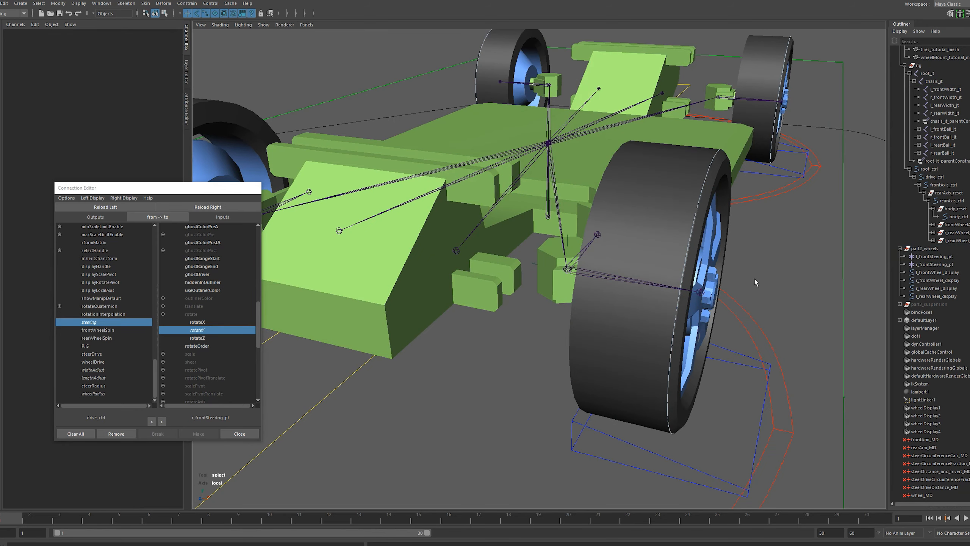
Step: Parent-constrain l_frontBall_jt to l_frontSteering_pt with Maintain offset, Translate X and Z, and all Rotate axes enabled
{"action": "left_click", "coordinate": [583, 271]}
{"action": "left_click", "coordinate": [304, 61]}
{"action": "left_click", "coordinate": [187, 3]}
{"action": "left_click", "coordinate": [265, 24]}
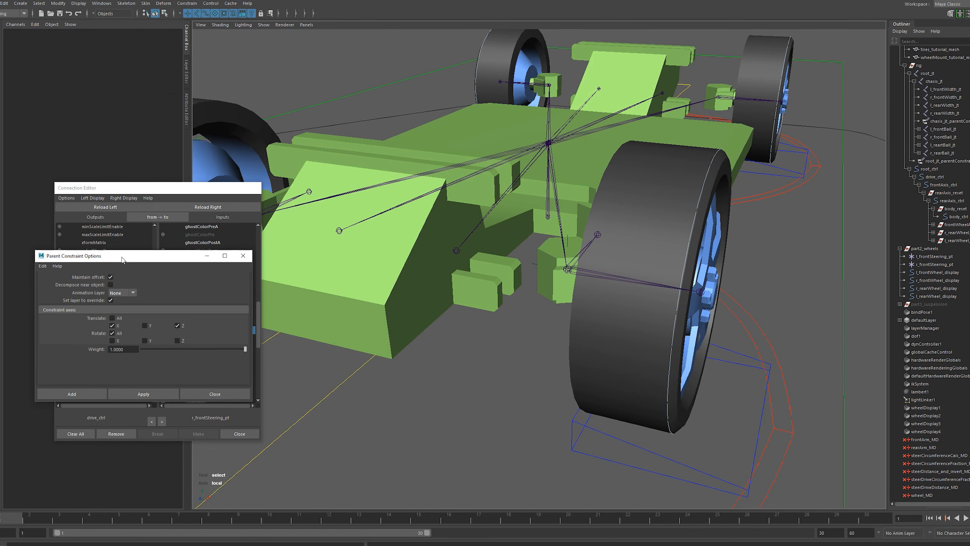
{"action": "left_click_drag", "start_coordinate": [122, 260], "coordinate": [243, 268]}
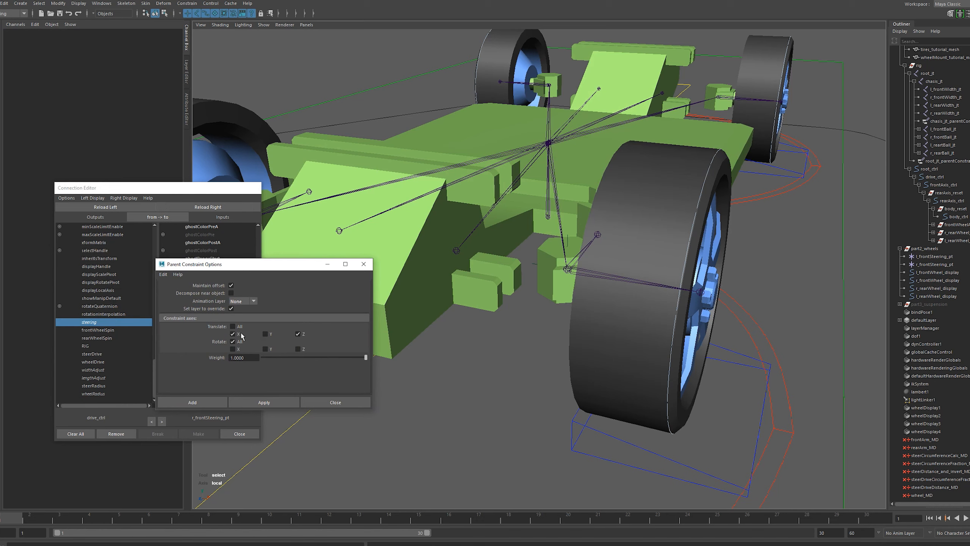
{"action": "left_click_drag", "start_coordinate": [280, 267], "coordinate": [335, 288]}
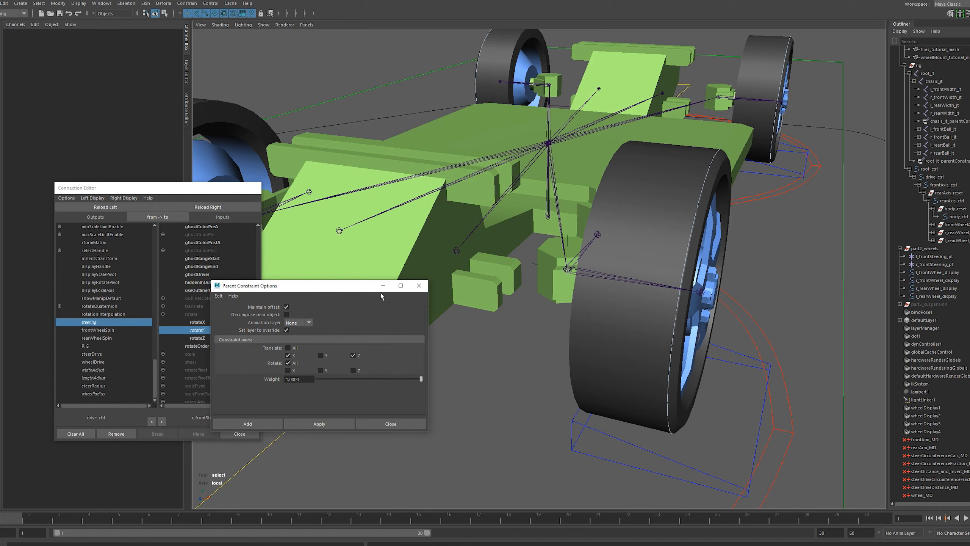
{"action": "left_click", "coordinate": [532, 265]}
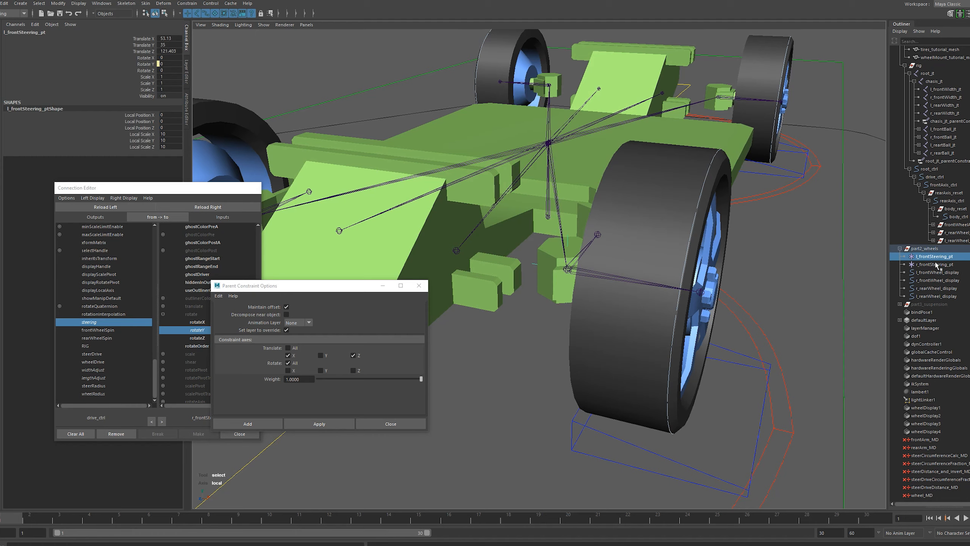
{"action": "left_click", "coordinate": [584, 278], "text": "shift"}
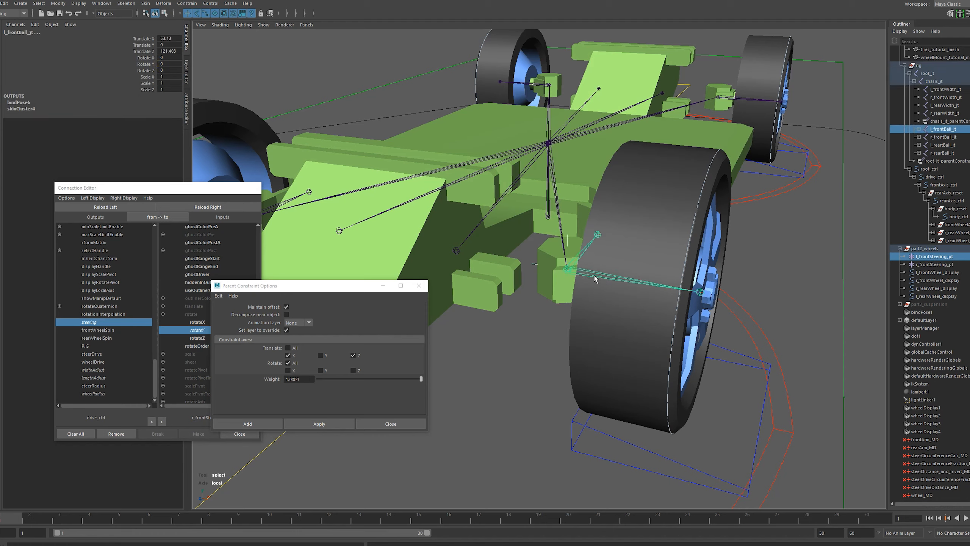
{"action": "left_click", "coordinate": [325, 424]}
Step: Check the constrained channels of l_frontBall_jt and inspect l_frontWheel_ctrl's available translate channels
{"action": "left_click", "coordinate": [504, 362]}
{"action": "left_click", "coordinate": [580, 272]}
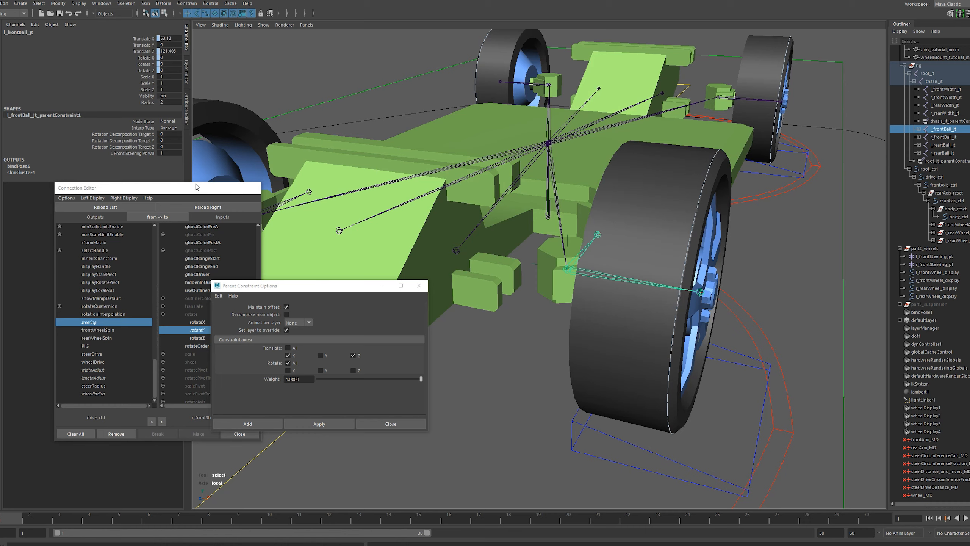
{"action": "left_click_drag", "start_coordinate": [196, 186], "coordinate": [172, 176]}
{"action": "left_click", "coordinate": [640, 441]}
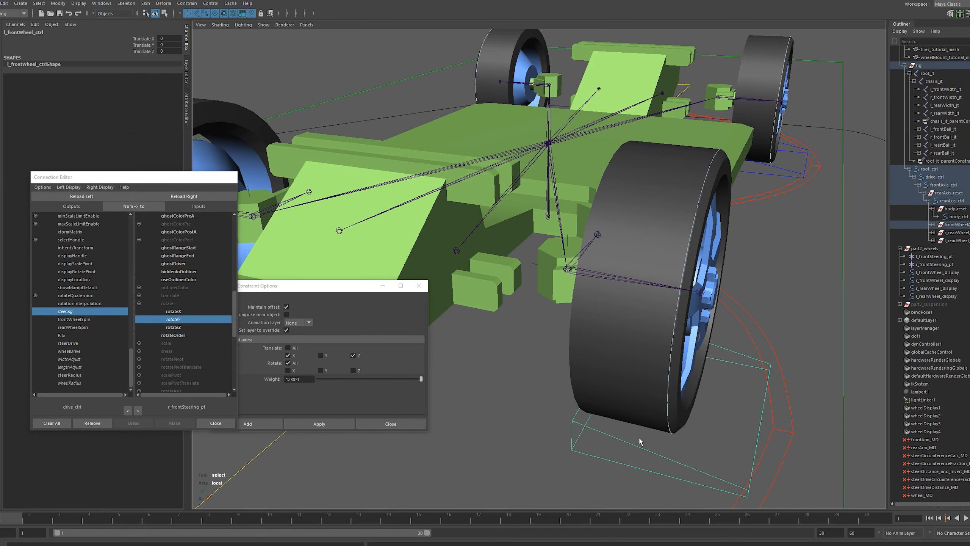
{"action": "key", "text": "w"}
{"action": "left_click", "coordinate": [571, 270]}
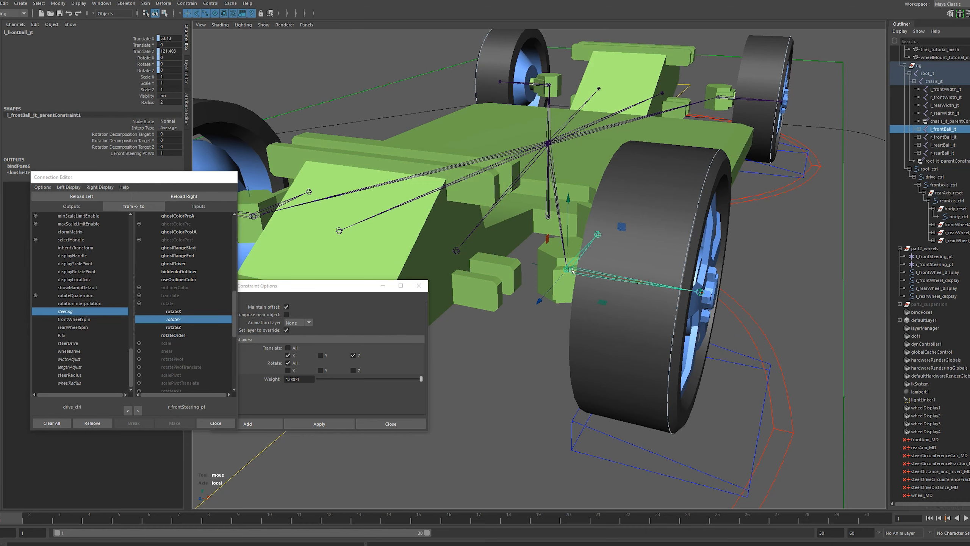
Step: Connect l_frontWheel_ctrl's translateY to l_frontBall_jt's translateY in the Connection Editor
{"action": "left_click", "coordinate": [671, 482]}
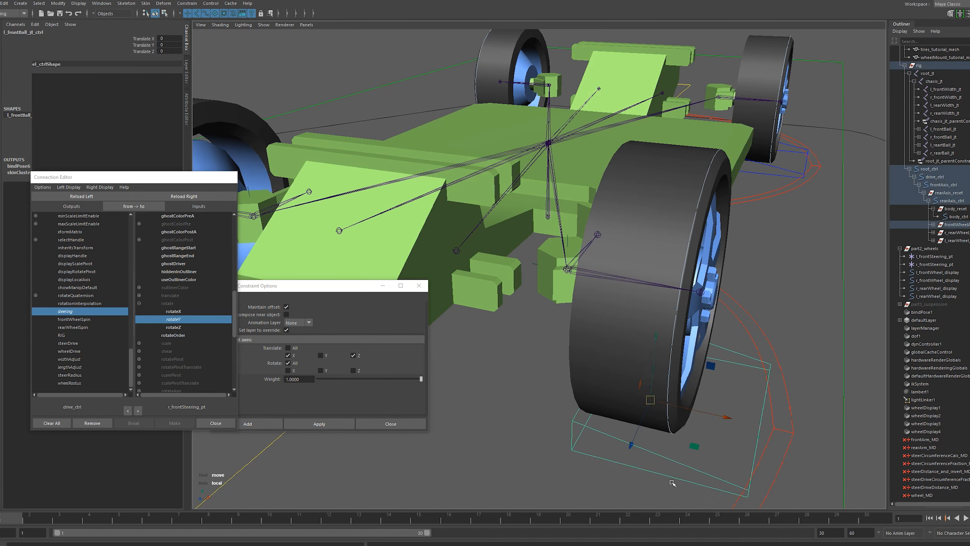
{"action": "left_click", "coordinate": [82, 197]}
{"action": "left_click_drag", "start_coordinate": [129, 359], "coordinate": [131, 313]}
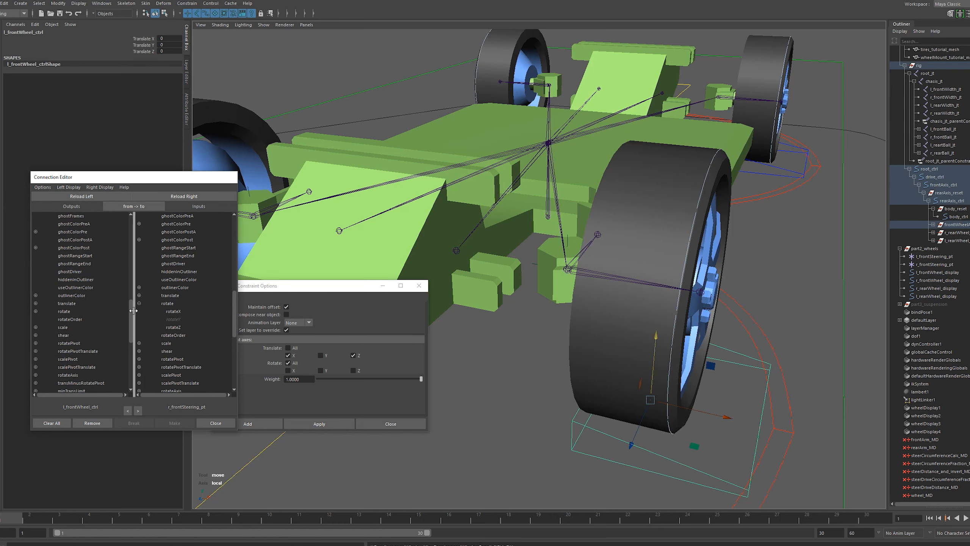
{"action": "left_click", "coordinate": [35, 304]}
{"action": "left_click", "coordinate": [72, 320]}
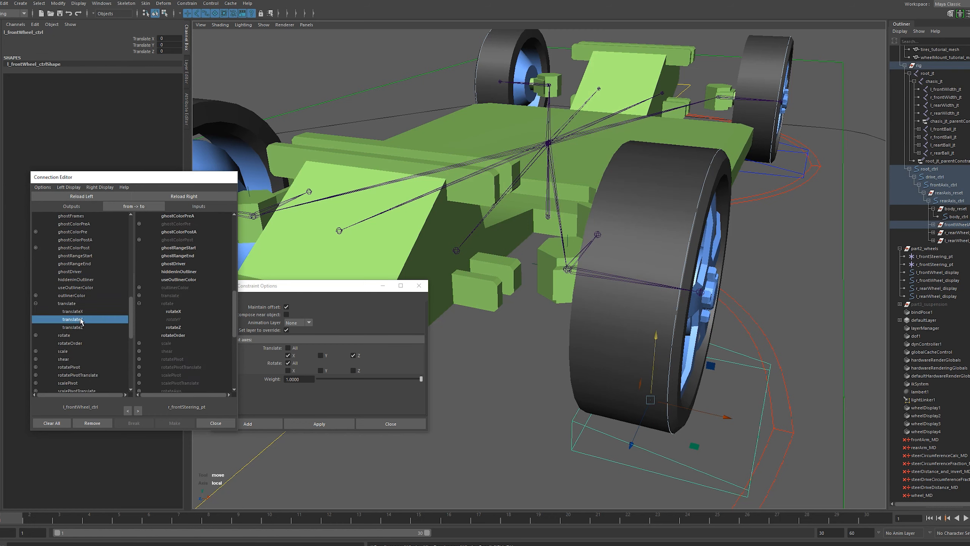
{"action": "left_click", "coordinate": [490, 317]}
{"action": "left_click", "coordinate": [587, 272]}
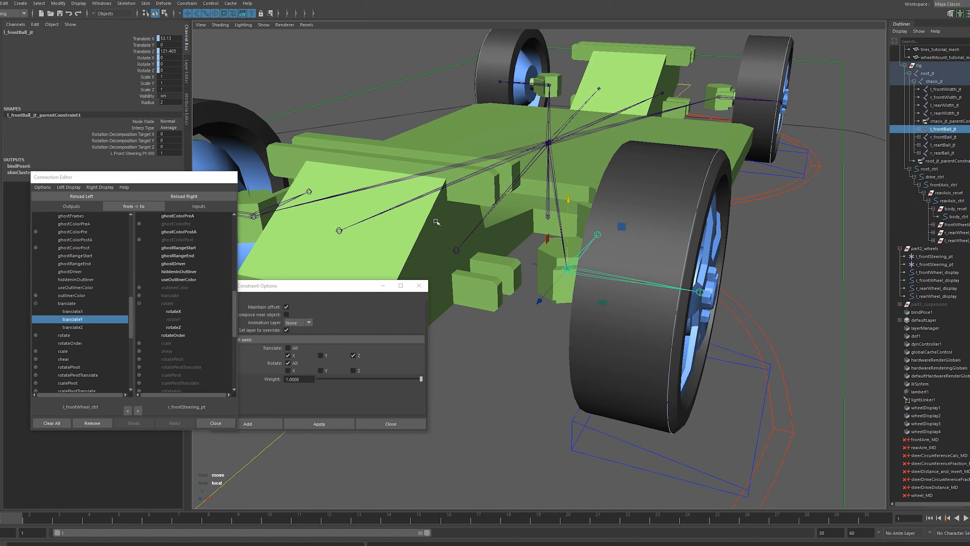
{"action": "left_click", "coordinate": [181, 197]}
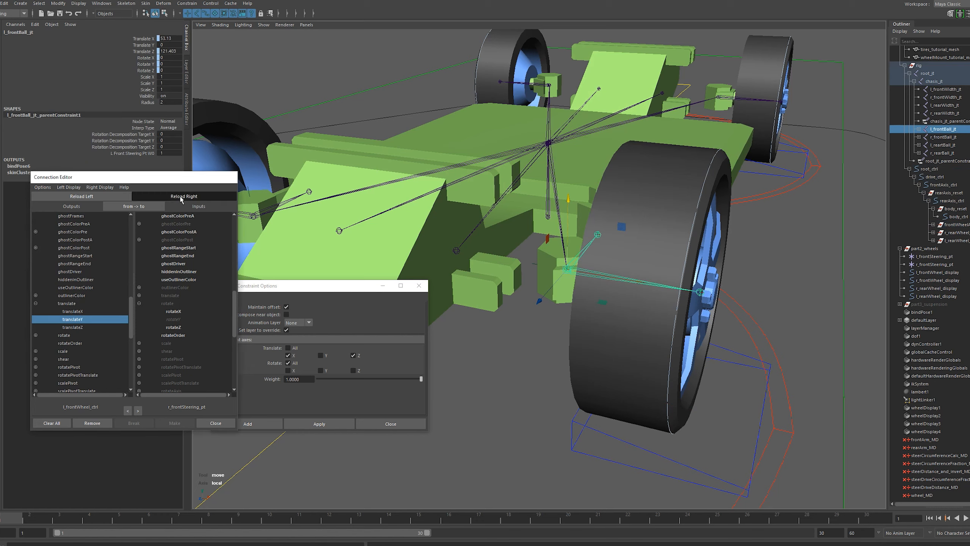
{"action": "left_click", "coordinate": [140, 295]}
{"action": "left_click", "coordinate": [180, 311]}
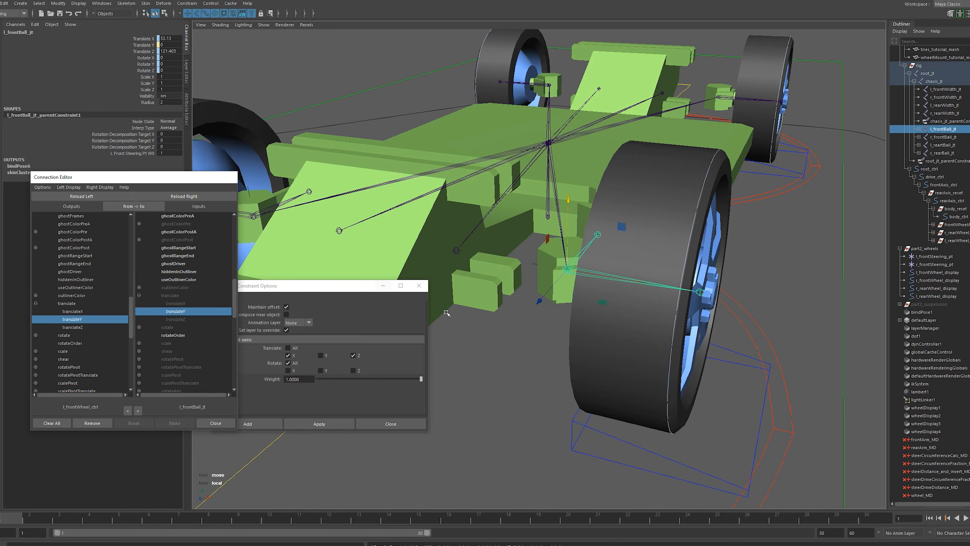
Step: Test the left front ball joint's vertical link by moving l_frontWheel_ctrl, and undo the move
{"action": "left_click", "coordinate": [629, 456]}
{"action": "left_click_drag", "start_coordinate": [660, 367], "coordinate": [631, 338]}
{"action": "key", "text": "ctrl+z"}
{"action": "left_click", "coordinate": [532, 394]}
Step: Parent-constrain r_frontBall_jt to r_frontSteering_pt with Maintain offset, Translate X and Z, and all Rotate axes enabled
{"action": "scroll", "coordinate": [538, 384], "scroll_direction": "down", "scroll_amount": 5}
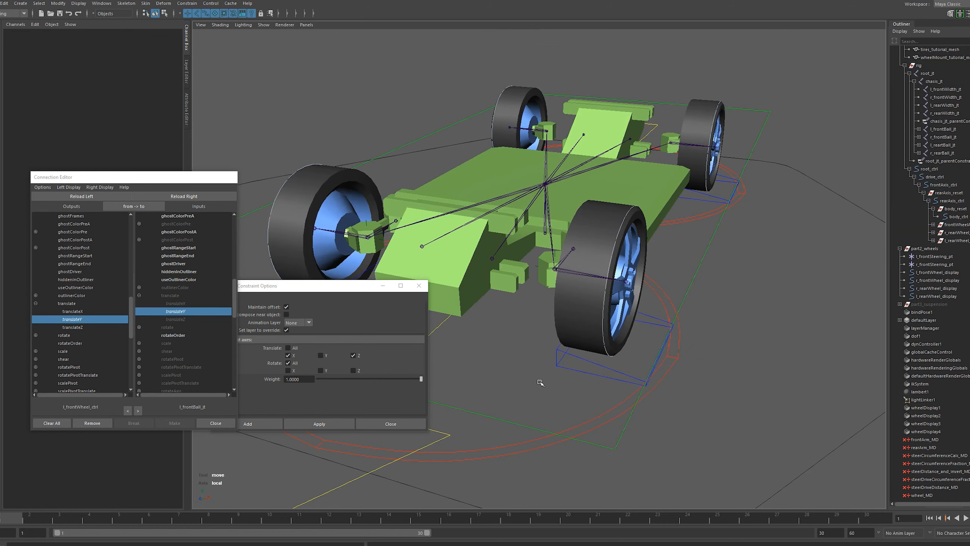
{"action": "left_click_drag", "start_coordinate": [539, 384], "coordinate": [675, 338], "text": "alt"}
{"action": "middle_click_drag", "start_coordinate": [541, 299], "coordinate": [607, 342], "text": "alt"}
{"action": "left_click_drag", "start_coordinate": [606, 341], "coordinate": [580, 337], "text": "alt"}
{"action": "scroll", "coordinate": [540, 295], "scroll_direction": "up", "scroll_amount": 4}
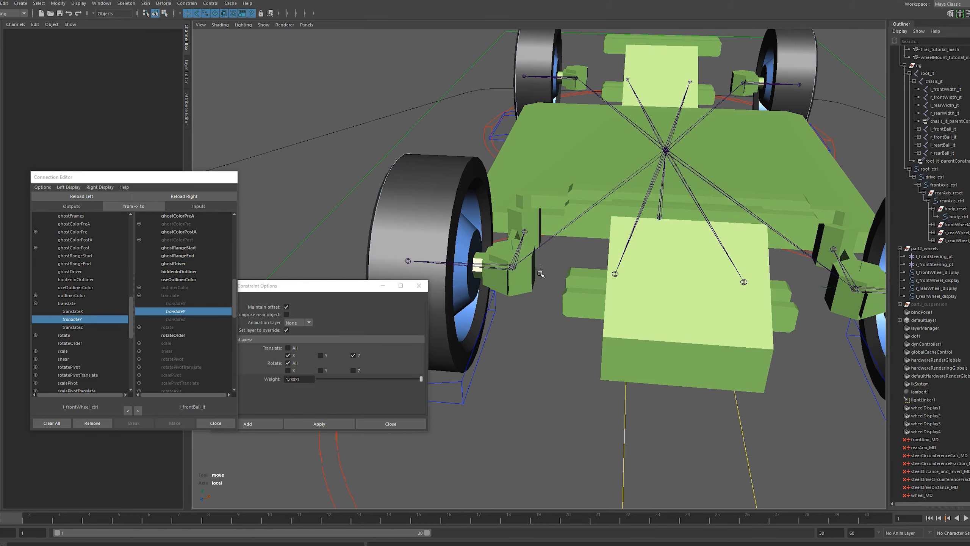
{"action": "left_click", "coordinate": [538, 269]}
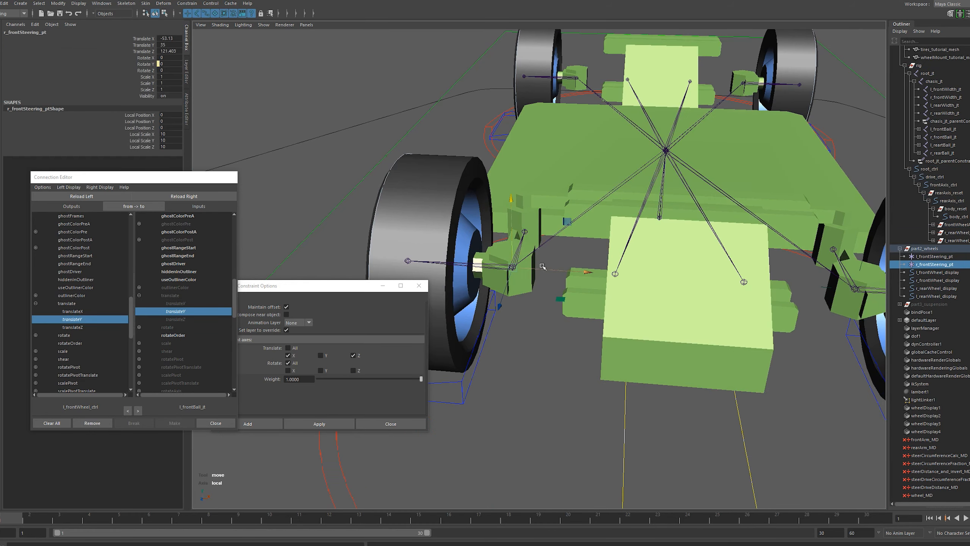
{"action": "left_click", "coordinate": [481, 264], "text": "shift"}
{"action": "left_click", "coordinate": [319, 423]}
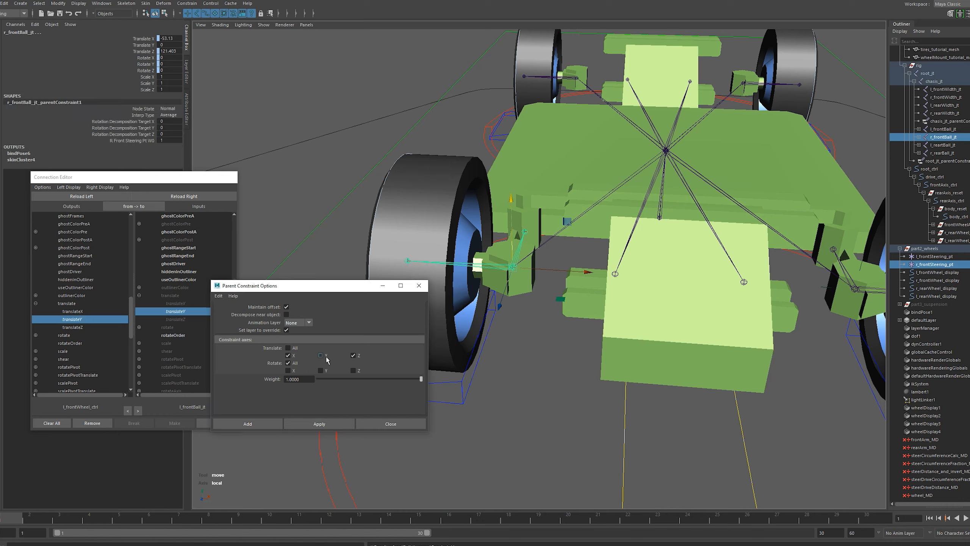
{"action": "left_click_drag", "start_coordinate": [326, 292], "coordinate": [361, 360]}
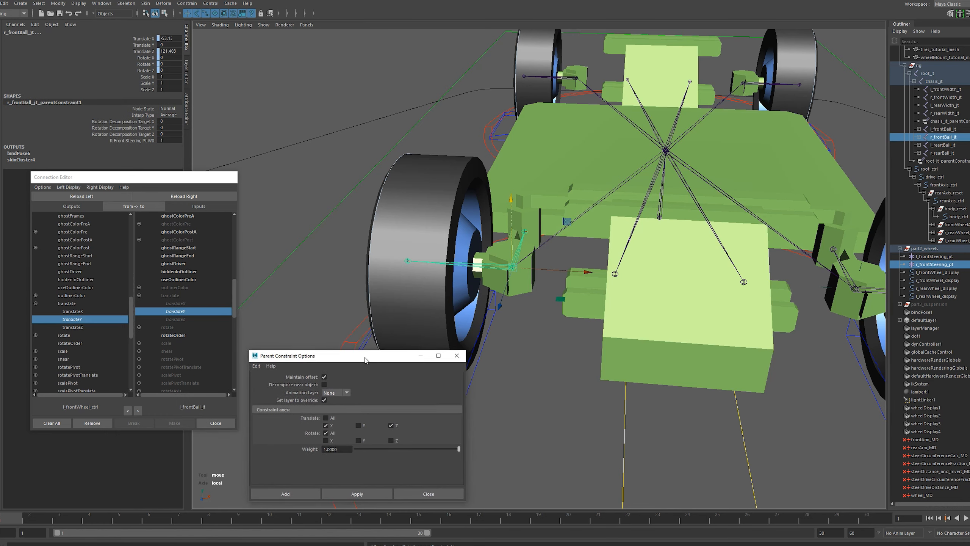
Step: Connect r_frontWheel_ctrl's translateY to r_frontBall_jt's translateY in the Connection Editor
{"action": "left_click", "coordinate": [499, 298]}
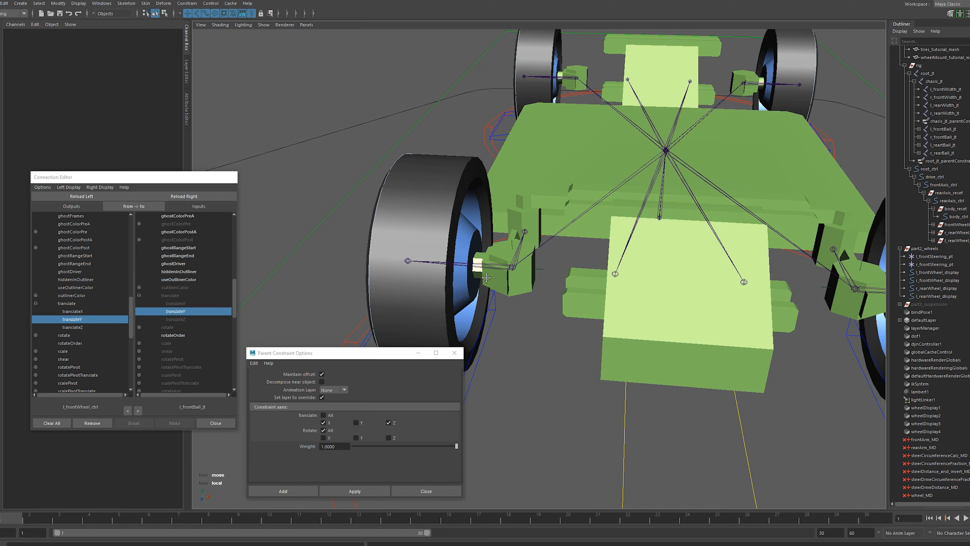
{"action": "left_click_drag", "start_coordinate": [486, 278], "coordinate": [516, 208], "text": "alt"}
{"action": "left_click_drag", "start_coordinate": [390, 316], "coordinate": [408, 333]}
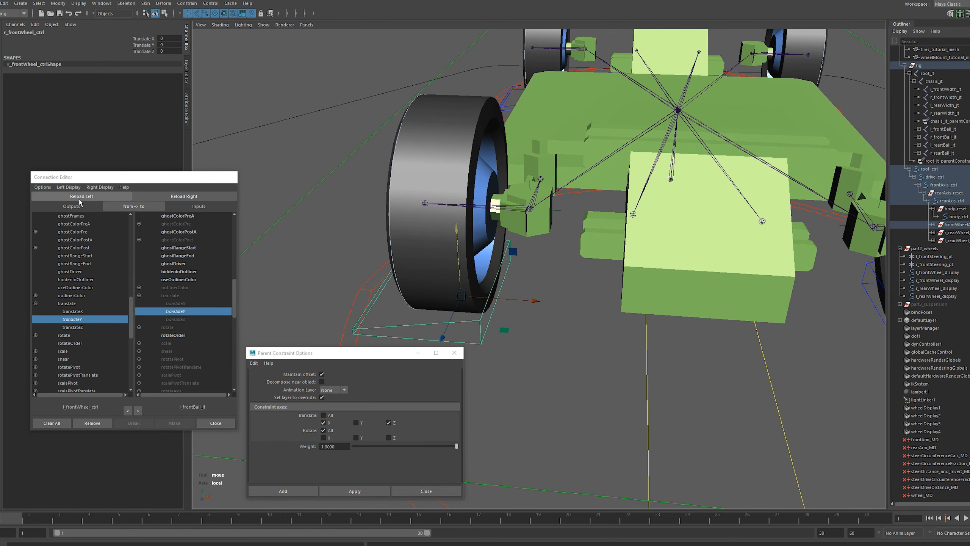
{"action": "left_click", "coordinate": [81, 196]}
{"action": "left_click", "coordinate": [35, 304]}
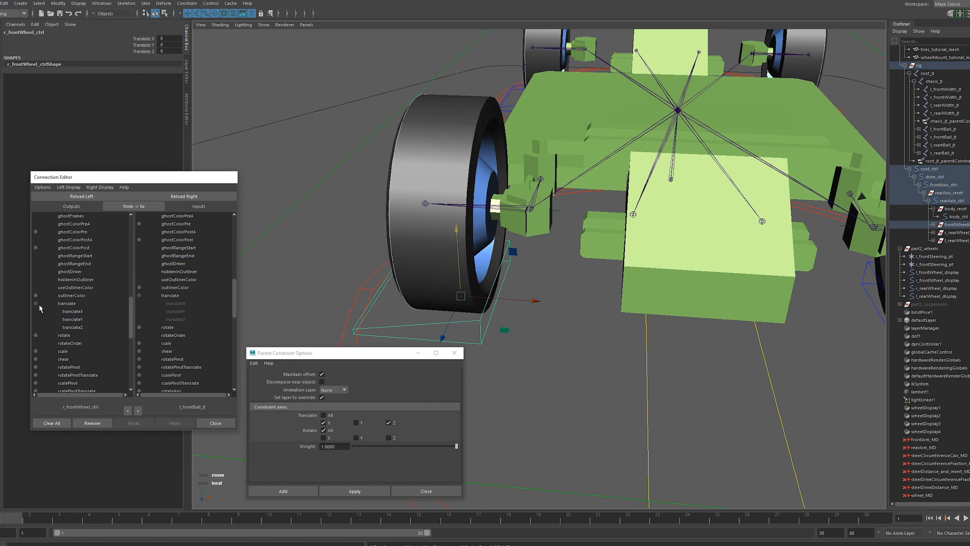
{"action": "left_click", "coordinate": [72, 319]}
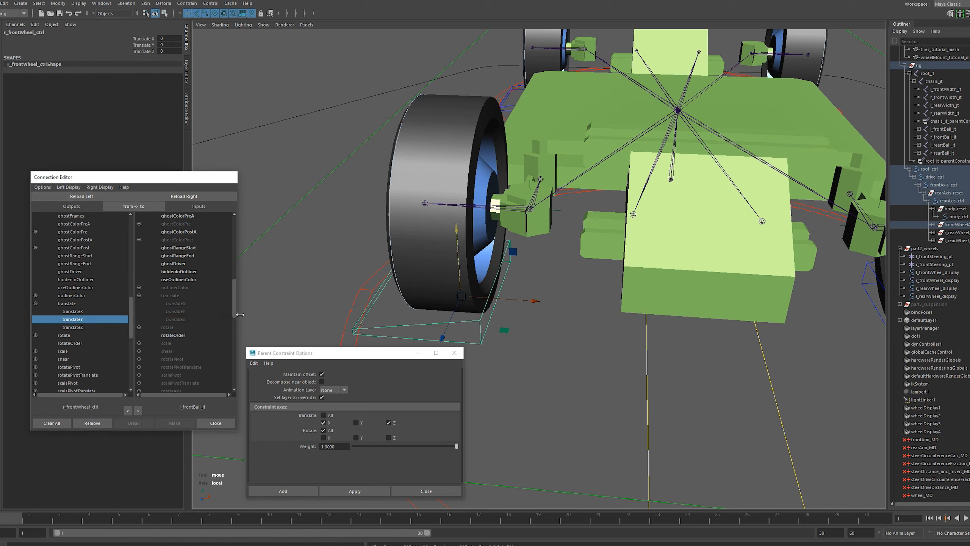
{"action": "left_click", "coordinate": [529, 209]}
{"action": "left_click", "coordinate": [184, 196]}
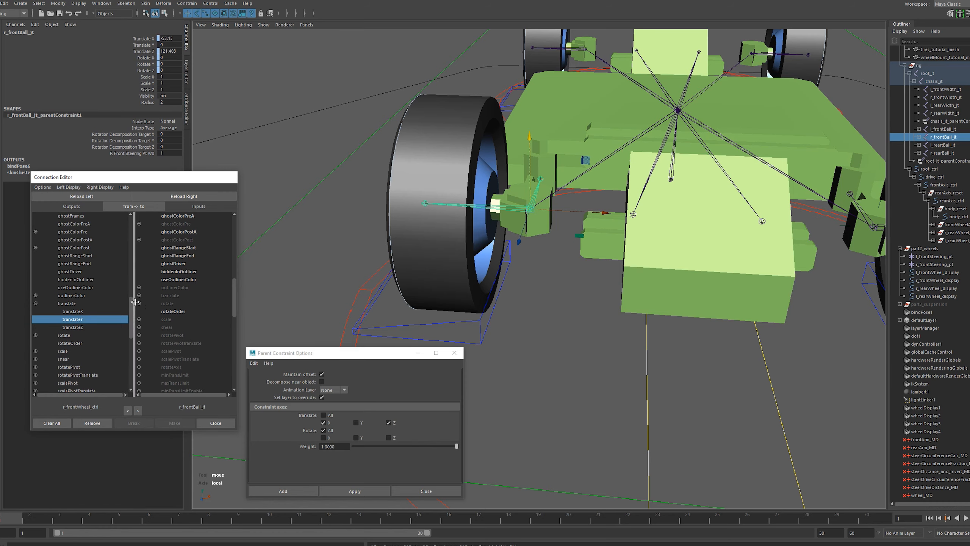
{"action": "left_click", "coordinate": [179, 312]}
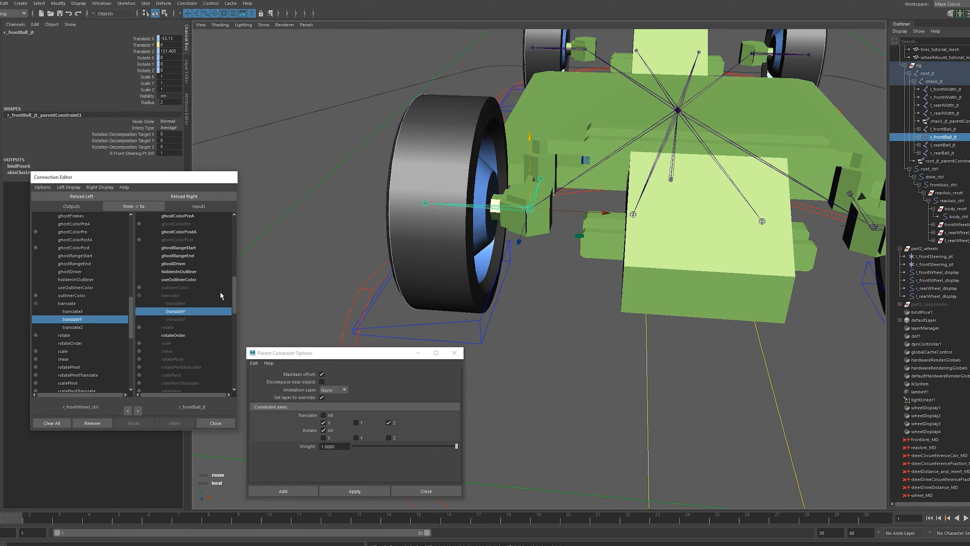
Step: Test the right front ball joint's vertical link by moving r_frontWheel_ctrl, and undo the move
{"action": "left_click", "coordinate": [455, 324]}
{"action": "left_click", "coordinate": [403, 325]}
{"action": "scroll", "coordinate": [475, 254], "scroll_direction": "down", "scroll_amount": 4}
{"action": "left_click_drag", "start_coordinate": [492, 218], "coordinate": [530, 310]}
{"action": "key", "text": "ctrl+z"}
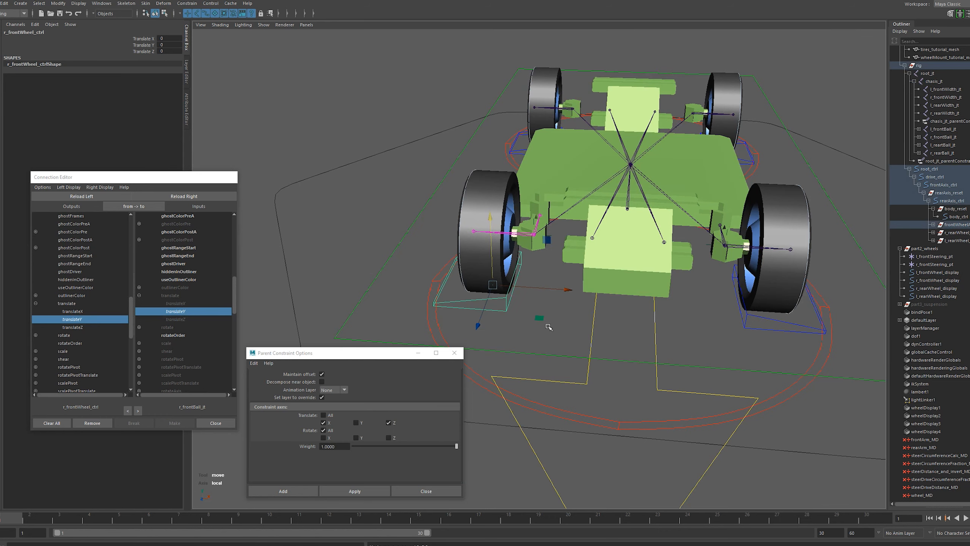
{"action": "left_click", "coordinate": [549, 327]}
Step: Test both front wheels' turning by varying drive_ctrl's Steering, and set it back to 0
{"action": "left_click_drag", "start_coordinate": [562, 273], "coordinate": [552, 270], "text": "alt"}
{"action": "left_click", "coordinate": [552, 236]}
{"action": "key", "text": "e"}
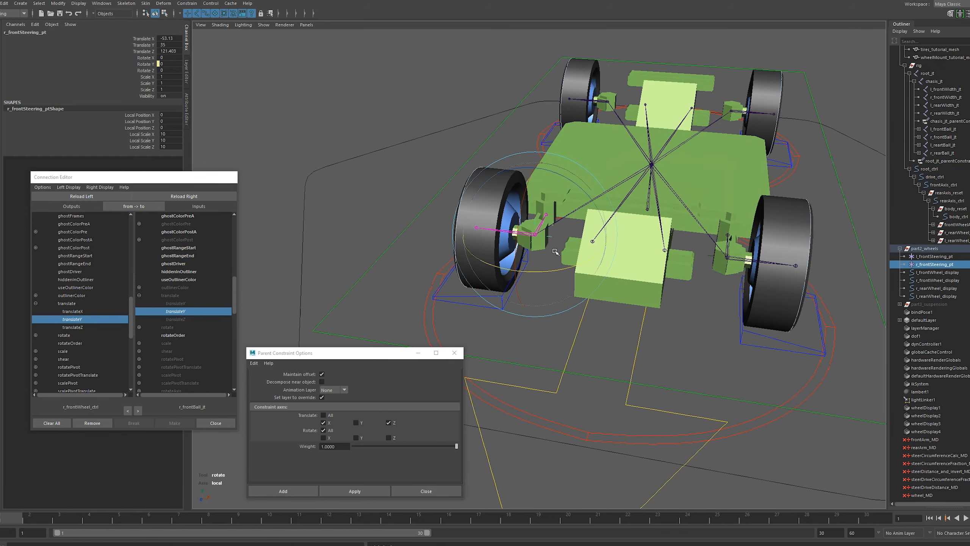
{"action": "left_click", "coordinate": [535, 346]}
{"action": "left_click", "coordinate": [575, 340]}
{"action": "left_click", "coordinate": [146, 77]}
{"action": "key", "text": "super+x"}
{"action": "middle_click_drag", "start_coordinate": [307, 225], "coordinate": [534, 279]}
{"action": "left_click", "coordinate": [165, 77]}
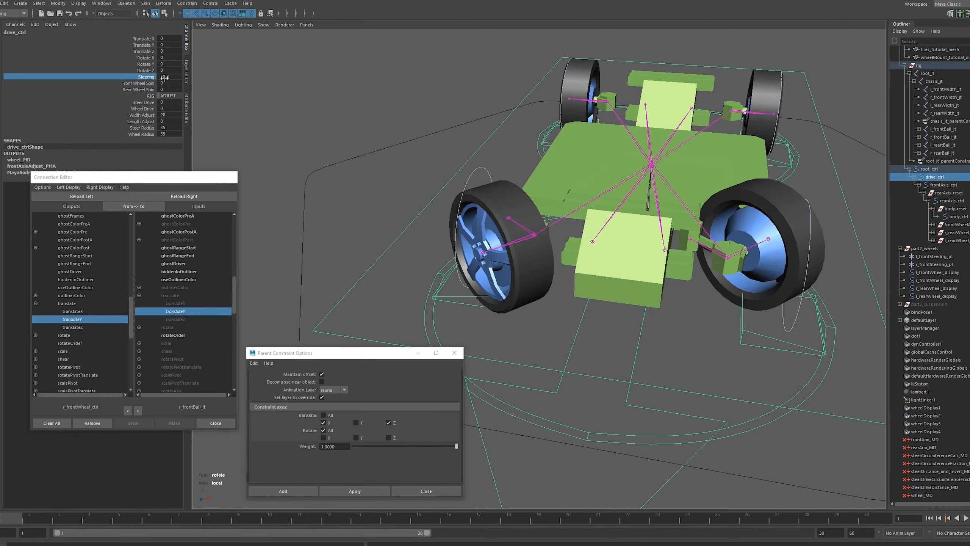
{"action": "type", "text": "0"}
{"action": "key", "text": "Return"}
Step: Examine the left rear wheel's l_reartBall_jt and l_rearWheel_ctrl and their available channels
{"action": "left_click", "coordinate": [352, 112]}
{"action": "scroll", "coordinate": [420, 153], "scroll_direction": "down", "scroll_amount": 4}
{"action": "left_click_drag", "start_coordinate": [573, 214], "coordinate": [439, 207], "text": "alt"}
{"action": "middle_click_drag", "start_coordinate": [821, 244], "coordinate": [546, 260], "text": "alt"}
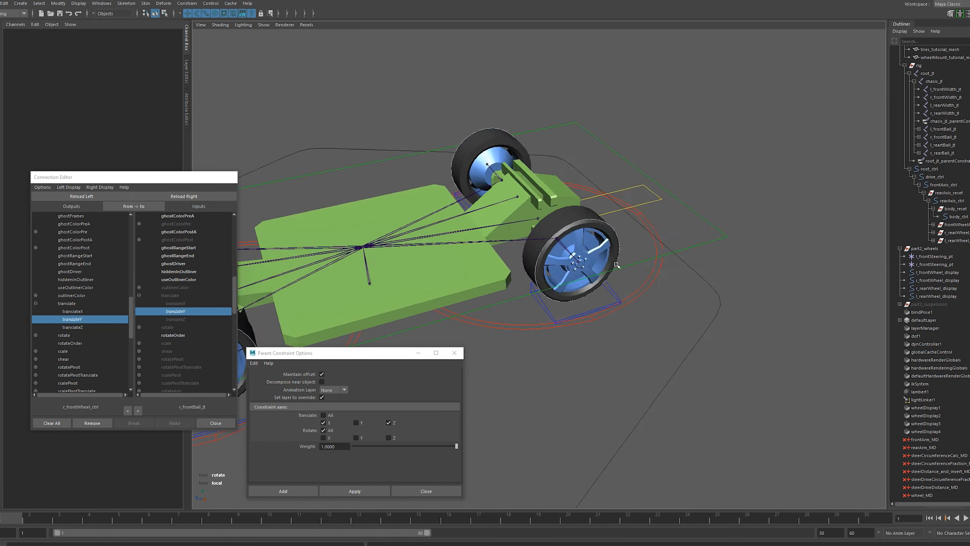
{"action": "left_click_drag", "start_coordinate": [545, 259], "coordinate": [609, 282], "text": "alt"}
{"action": "scroll", "coordinate": [612, 267], "scroll_direction": "up", "scroll_amount": 3}
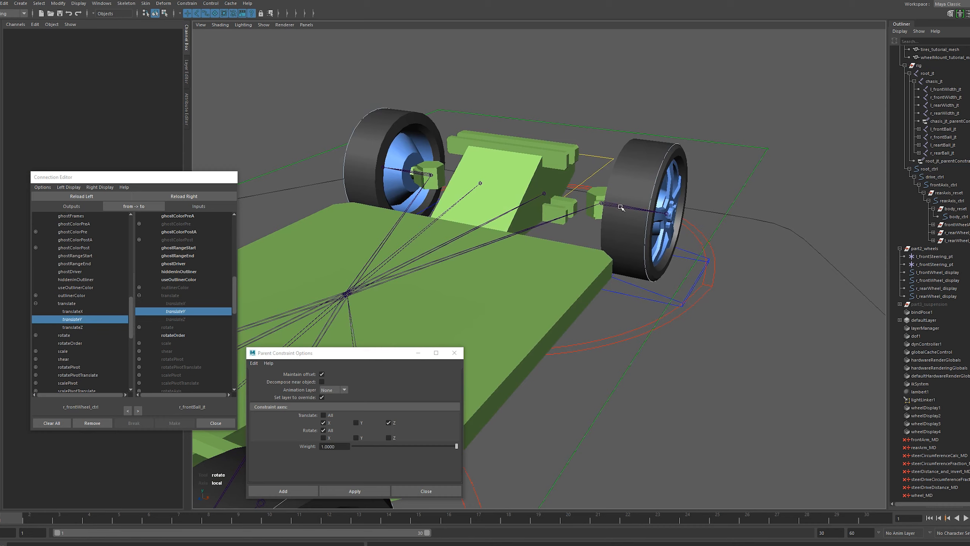
{"action": "left_click_drag", "start_coordinate": [580, 267], "coordinate": [557, 268], "text": "alt"}
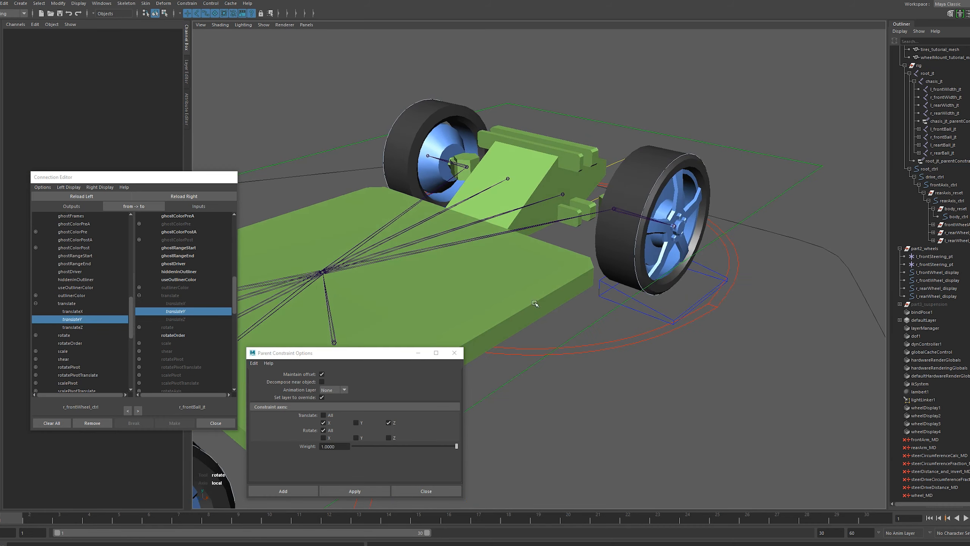
{"action": "middle_click_drag", "start_coordinate": [535, 305], "coordinate": [576, 288], "text": "alt"}
{"action": "middle_click_drag", "start_coordinate": [642, 280], "coordinate": [605, 283], "text": "alt"}
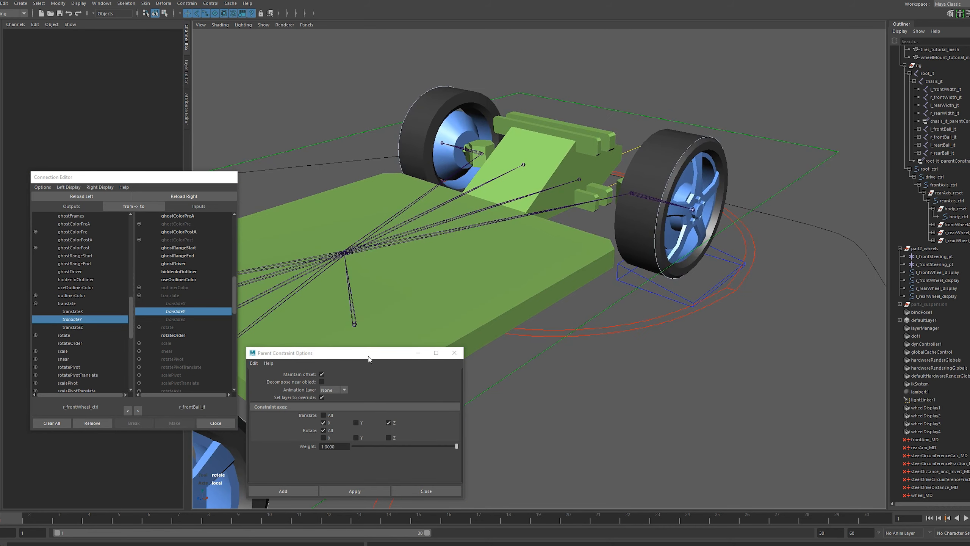
{"action": "left_click_drag", "start_coordinate": [370, 355], "coordinate": [404, 317]}
{"action": "left_click", "coordinate": [646, 196]}
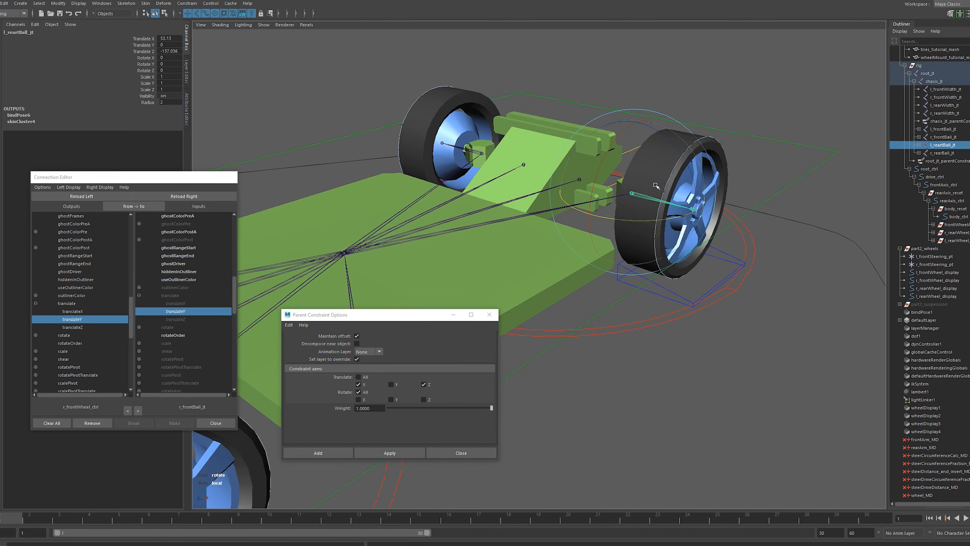
{"action": "left_click", "coordinate": [667, 301]}
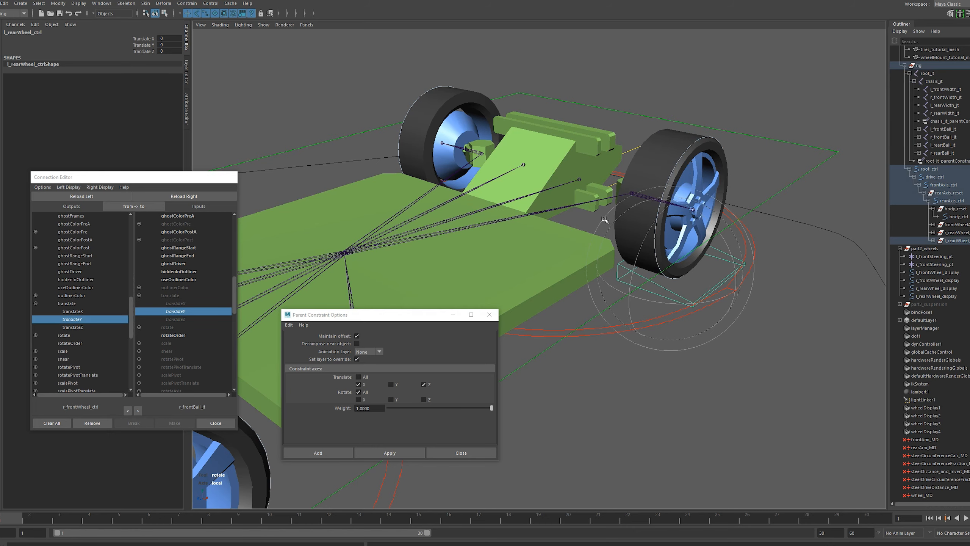
{"action": "scroll", "coordinate": [584, 261], "scroll_direction": "down", "scroll_amount": 2}
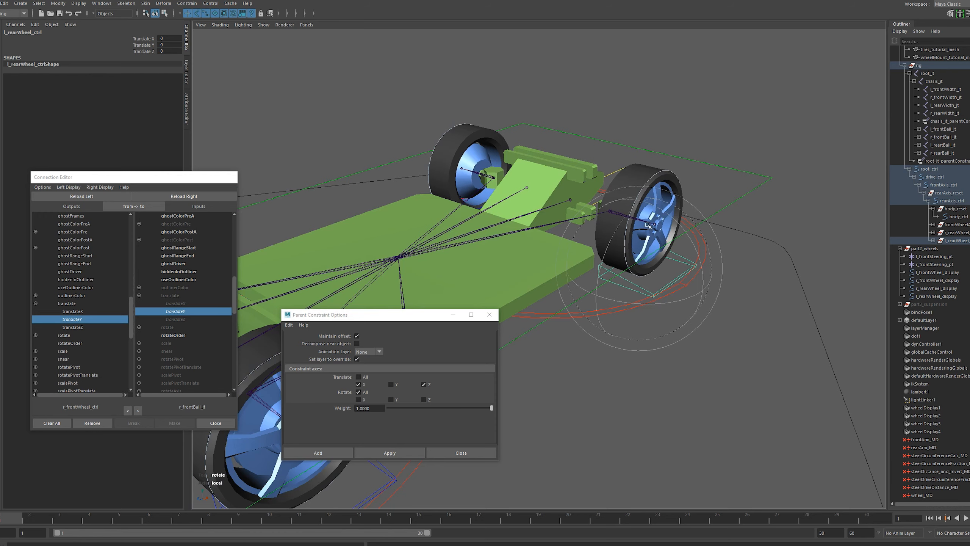
{"action": "left_click_drag", "start_coordinate": [639, 232], "coordinate": [617, 198], "text": "alt"}
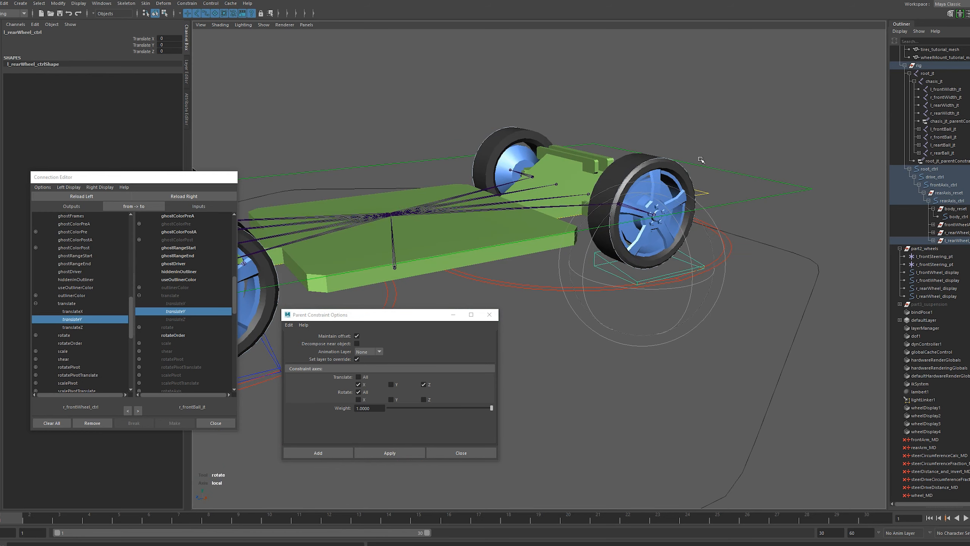
{"action": "left_click", "coordinate": [751, 119]}
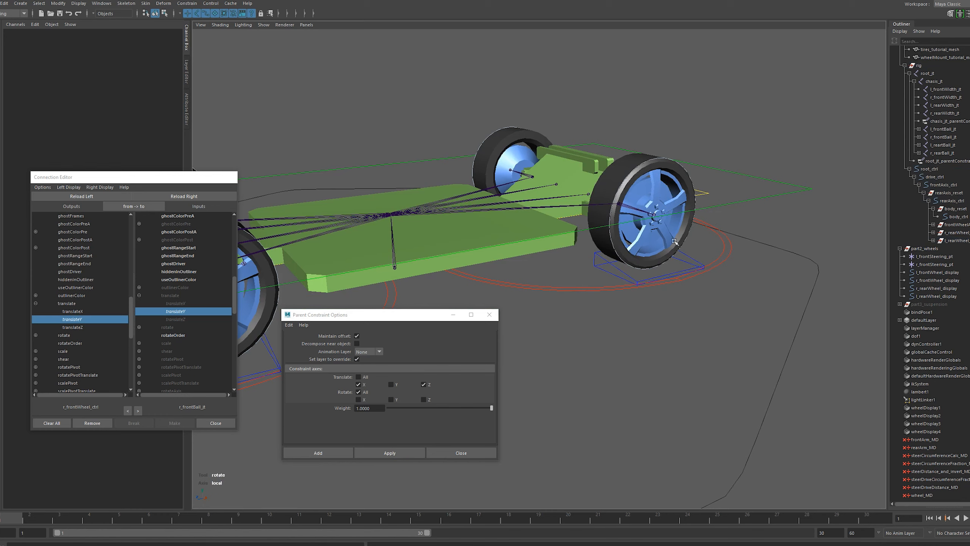
{"action": "left_click", "coordinate": [627, 207]}
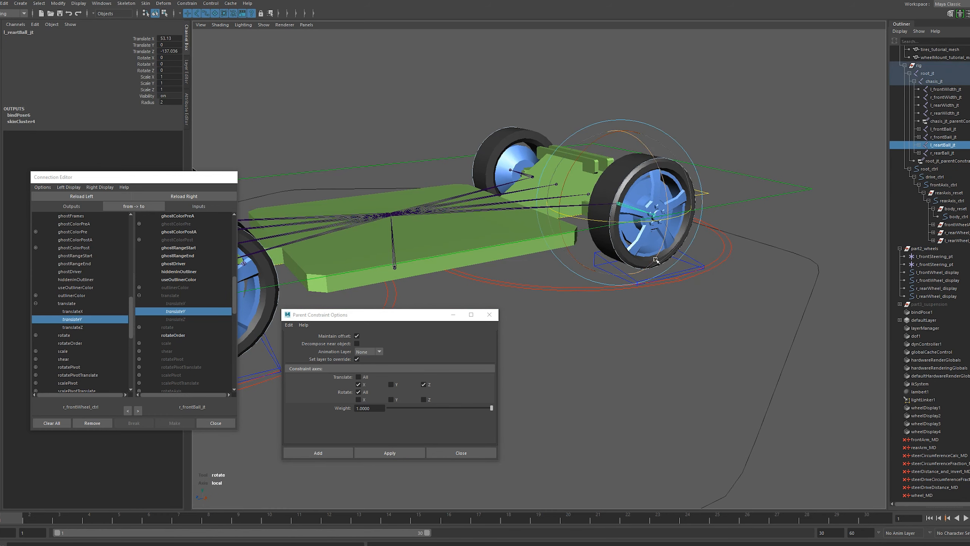
{"action": "left_click", "coordinate": [692, 263]}
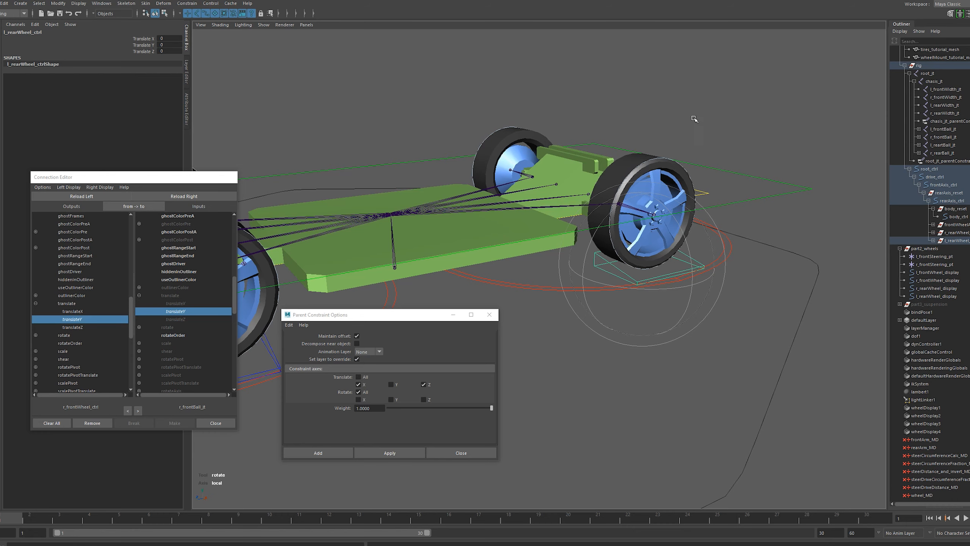
{"action": "left_click_drag", "start_coordinate": [693, 119], "coordinate": [711, 124], "text": "alt"}
{"action": "left_click", "coordinate": [616, 199]}
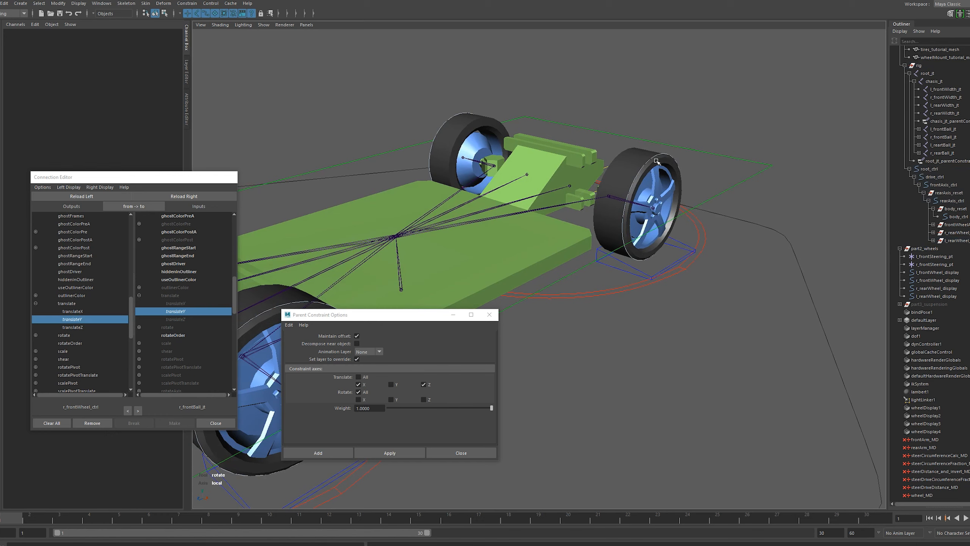
Step: Parent-constrain l_reartBall_jt to l_rearWheel_ctrl with Maintain offset, Translate X and Z, and all Rotate axes enabled
{"action": "left_click", "coordinate": [620, 269]}
{"action": "key", "text": "q"}
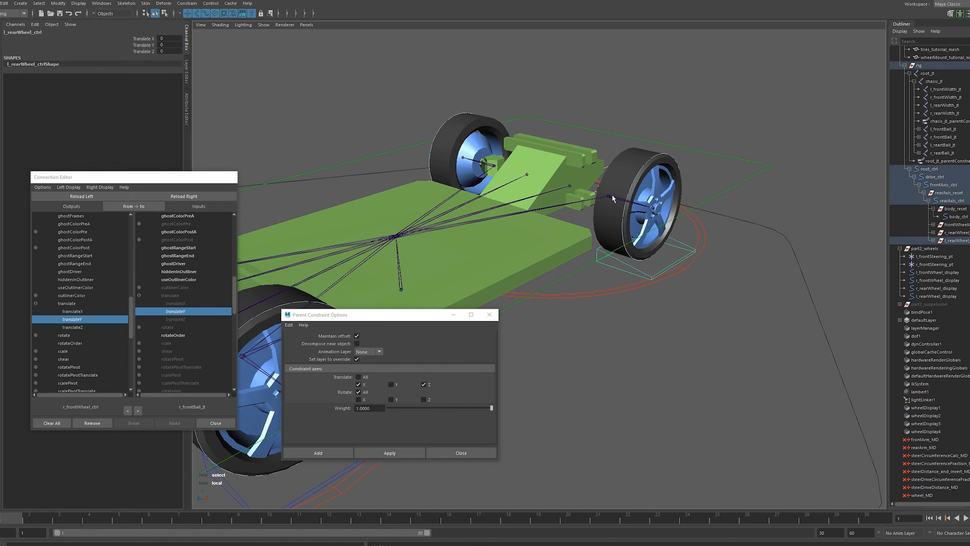
{"action": "left_click", "coordinate": [612, 198], "text": "shift"}
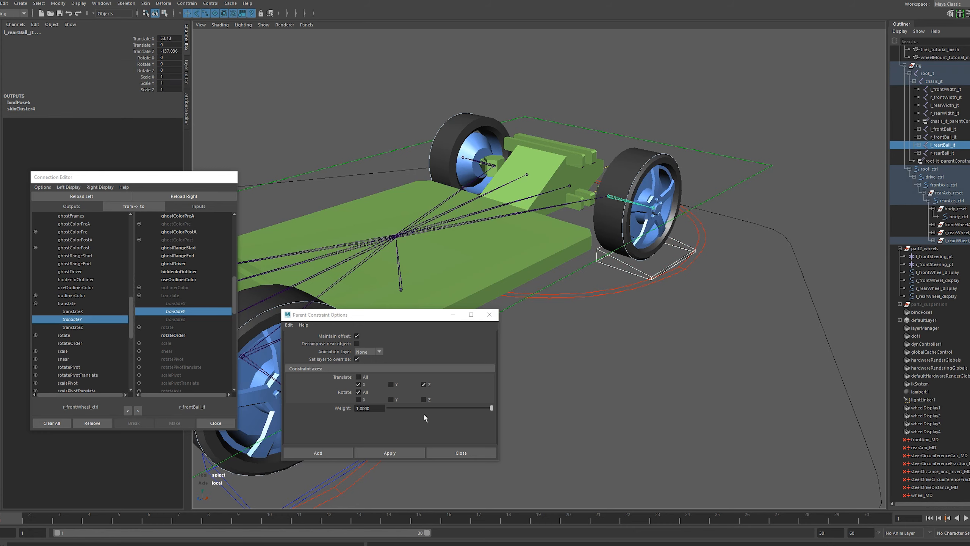
{"action": "left_click", "coordinate": [389, 452]}
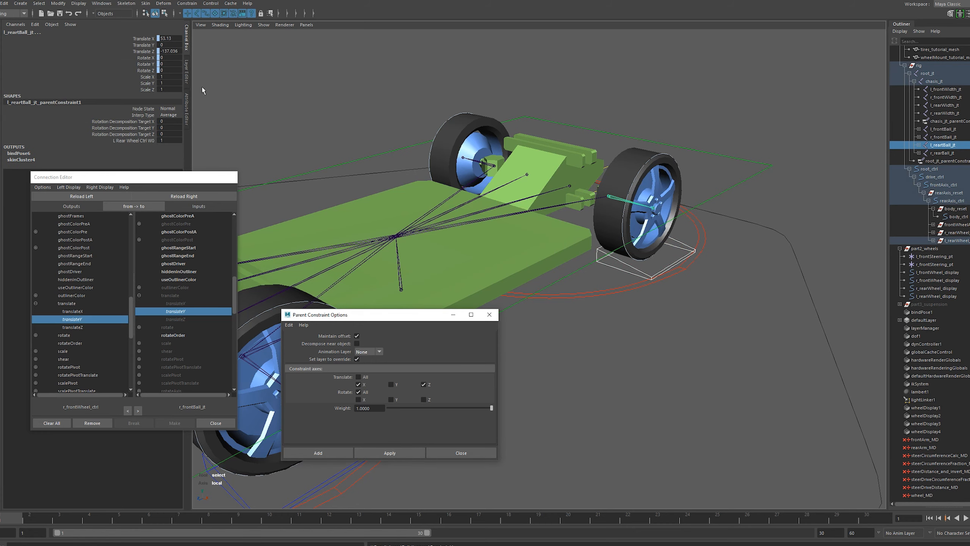
Step: Parent-constrain r_rearBall_jt to r_rearWheel_ctrl with the same offset and axis options, and close the constraint options
{"action": "left_click_drag", "start_coordinate": [342, 117], "coordinate": [381, 214], "text": "alt"}
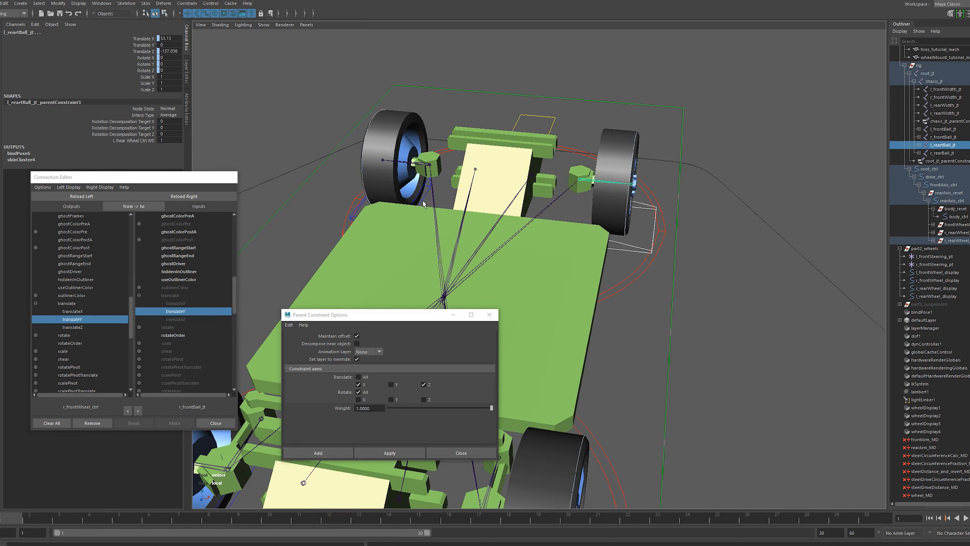
{"action": "left_click", "coordinate": [428, 186]}
{"action": "left_click", "coordinate": [413, 165], "text": "shift"}
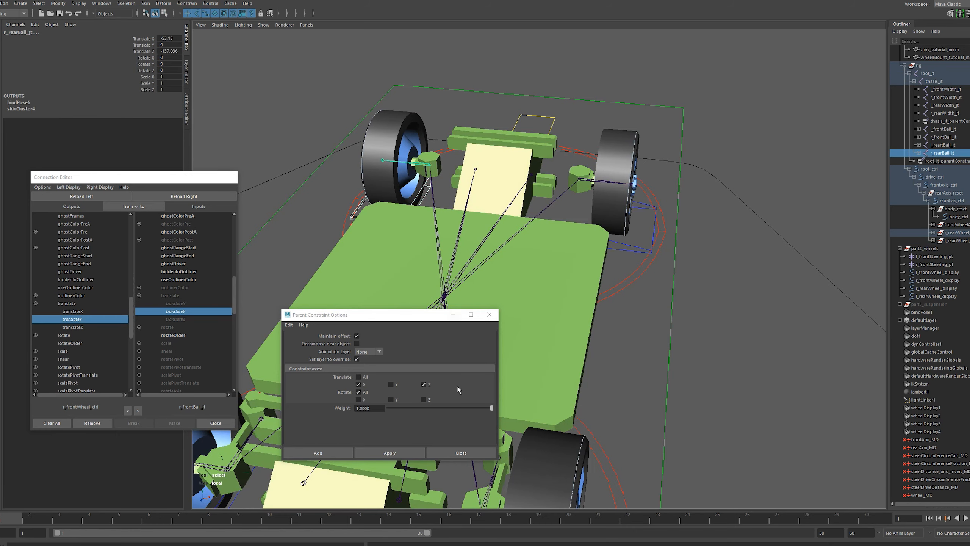
{"action": "left_click", "coordinate": [420, 452]}
{"action": "left_click", "coordinate": [631, 366]}
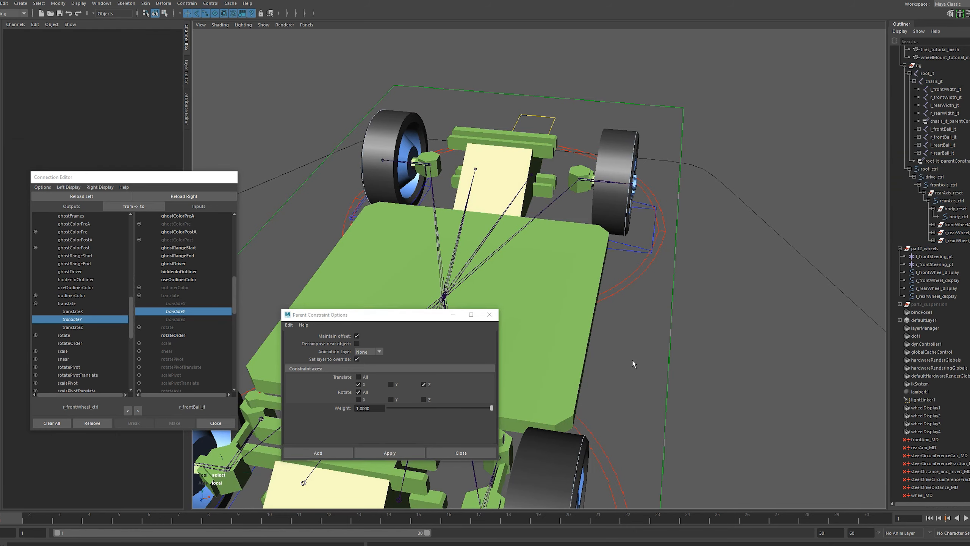
{"action": "left_click_drag", "start_coordinate": [632, 362], "coordinate": [568, 249], "text": "alt"}
{"action": "left_click", "coordinate": [489, 314]}
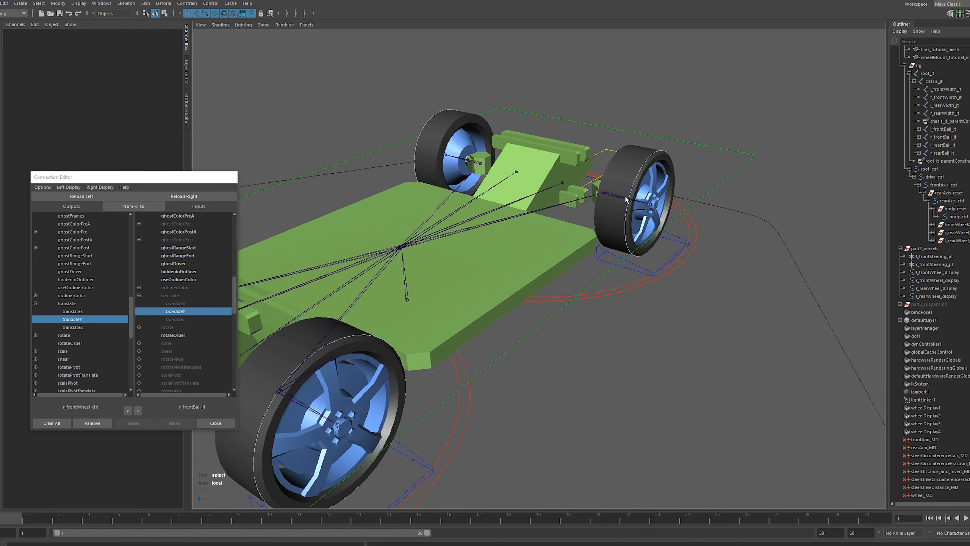
Step: Test the left rear wheel's response by moving l_rearWheel_ctrl vertically, and undo the move
{"action": "left_click", "coordinate": [644, 268]}
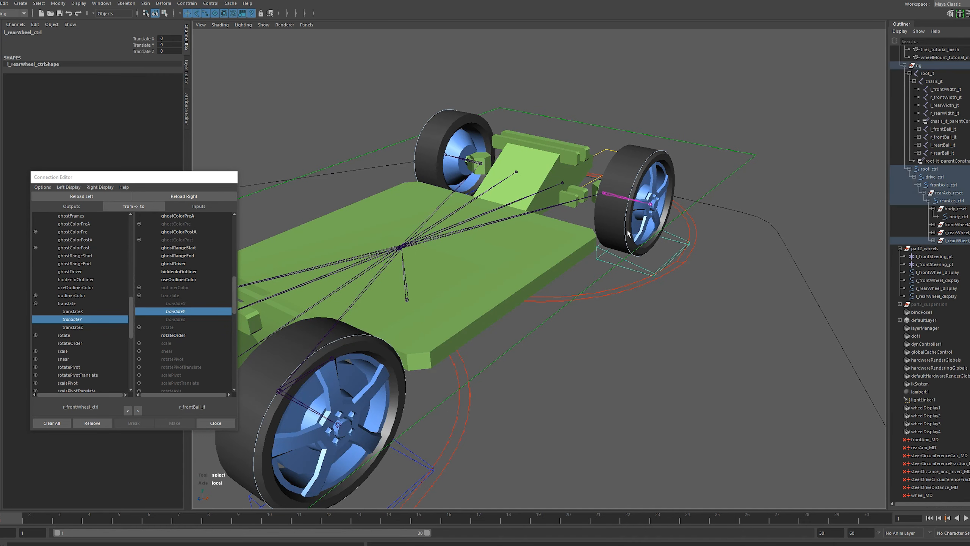
{"action": "key", "text": "w"}
{"action": "left_click_drag", "start_coordinate": [638, 177], "coordinate": [640, 158]}
{"action": "key", "text": "ctrl+z"}
{"action": "left_click", "coordinate": [678, 298]}
{"action": "scroll", "coordinate": [654, 267], "scroll_direction": "up", "scroll_amount": 1}
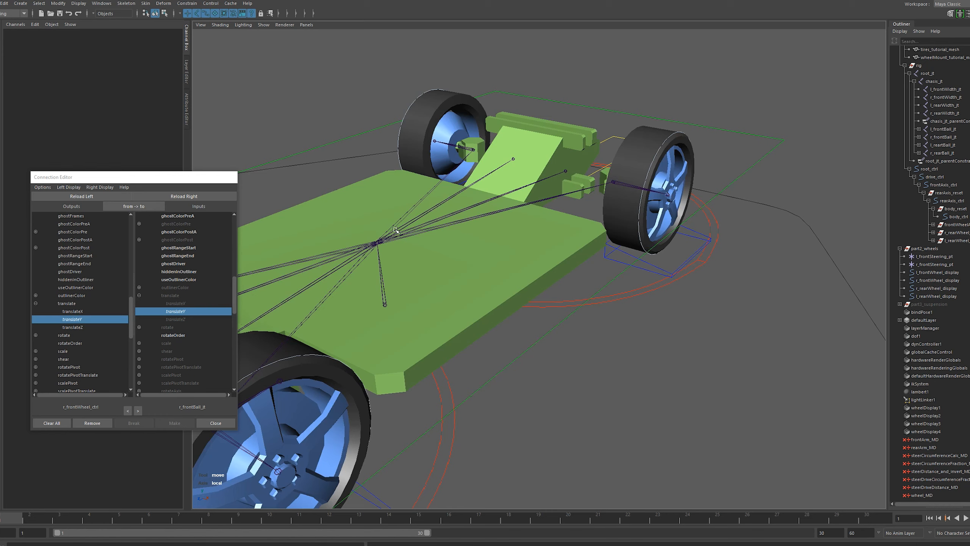
Step: Connect the translateY of l_rearWheel_ctrl to the translateY of l_reartBall_jt in the Connection Editor
{"action": "left_click", "coordinate": [653, 265]}
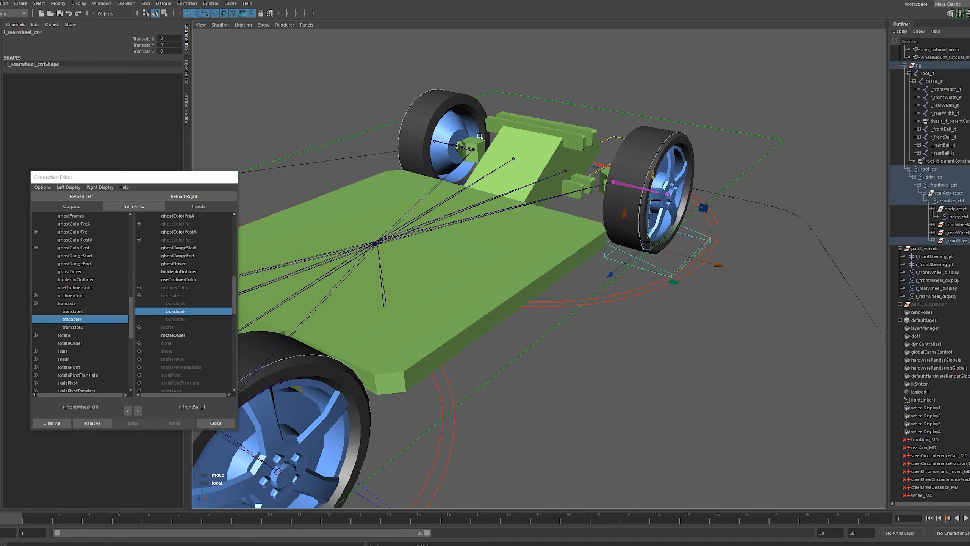
{"action": "left_click_drag", "start_coordinate": [153, 179], "coordinate": [295, 176]}
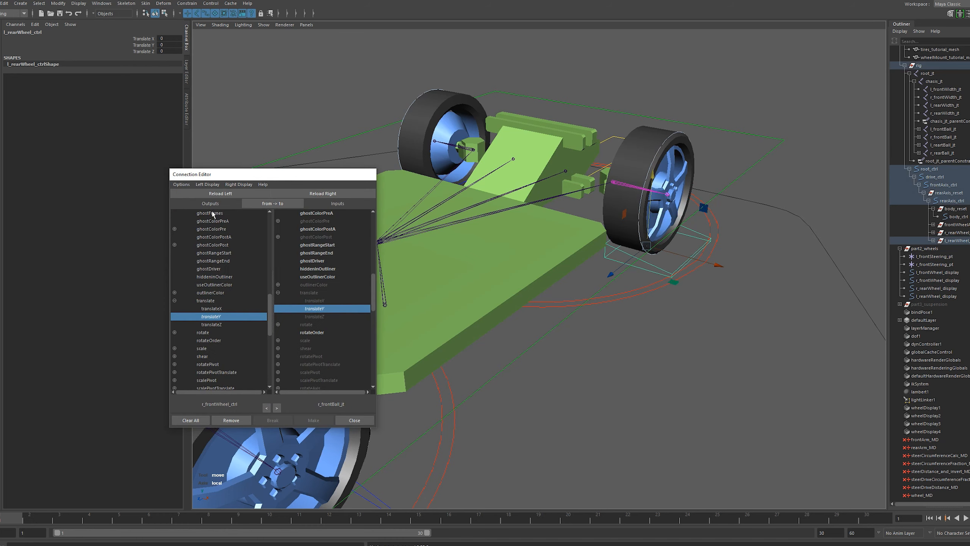
{"action": "left_click", "coordinate": [220, 193]}
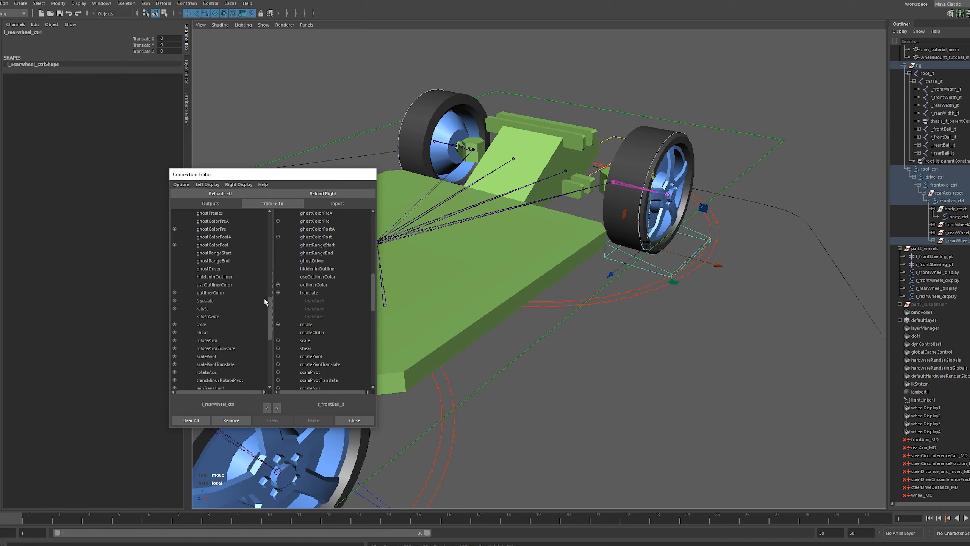
{"action": "left_click", "coordinate": [175, 301]}
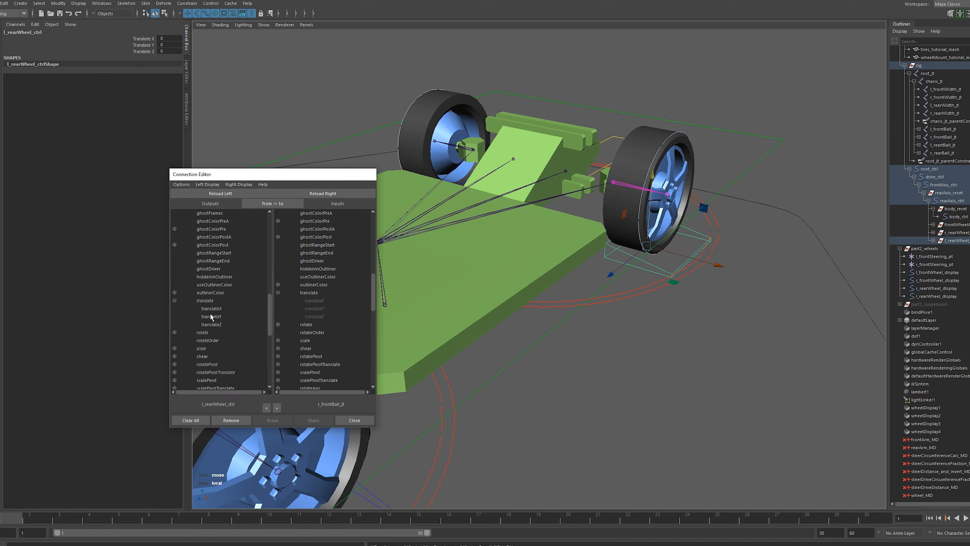
{"action": "left_click", "coordinate": [211, 316]}
{"action": "left_click", "coordinate": [655, 291]}
{"action": "left_click", "coordinate": [626, 184]}
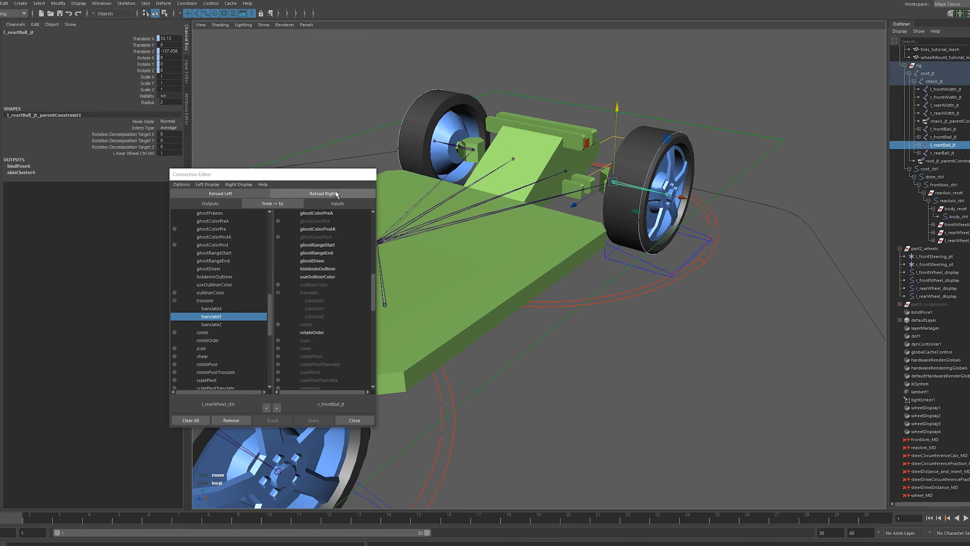
{"action": "left_click", "coordinate": [323, 194]}
{"action": "left_click", "coordinate": [278, 292]}
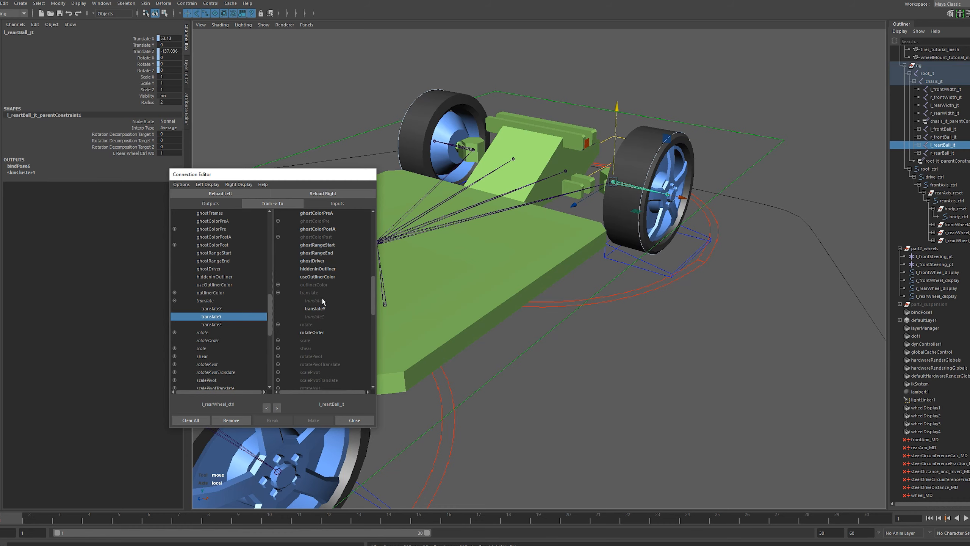
{"action": "left_click", "coordinate": [309, 312]}
Step: Connect the translateY of r_rearWheel_ctrl to the translateY of r_rearBall_jt
{"action": "mouse_move", "coordinate": [513, 291]}
{"action": "left_mouse_down", "text": "alt"}
{"action": "mouse_move", "coordinate": [546, 268]}
{"action": "mouse_move", "coordinate": [518, 295]}
{"action": "left_mouse_up", "text": "alt"}
{"action": "left_click", "coordinate": [484, 274]}
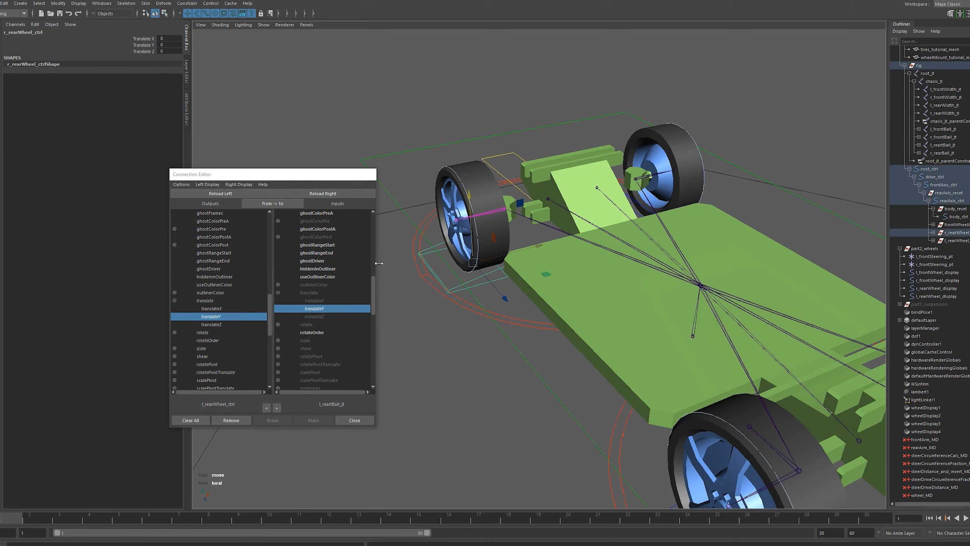
{"action": "left_click", "coordinate": [220, 194]}
{"action": "left_click", "coordinate": [175, 301]}
{"action": "left_click", "coordinate": [211, 317]}
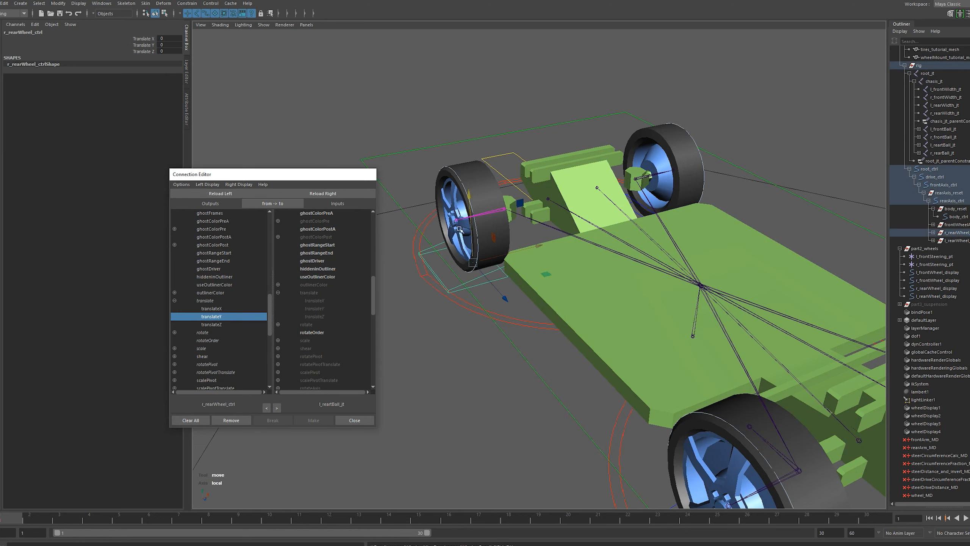
{"action": "left_click", "coordinate": [490, 212]}
{"action": "left_click", "coordinate": [323, 194]}
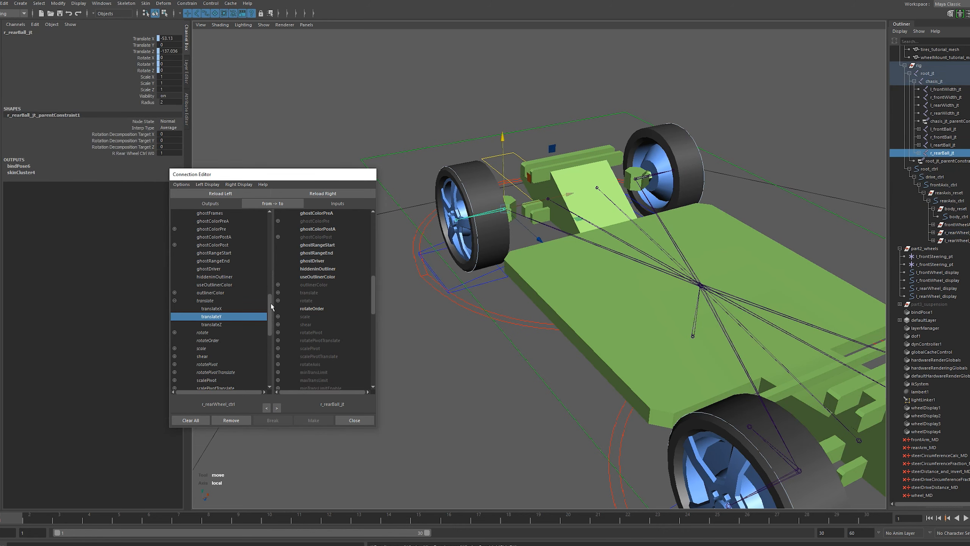
{"action": "left_click", "coordinate": [278, 292]}
{"action": "left_click", "coordinate": [309, 308]}
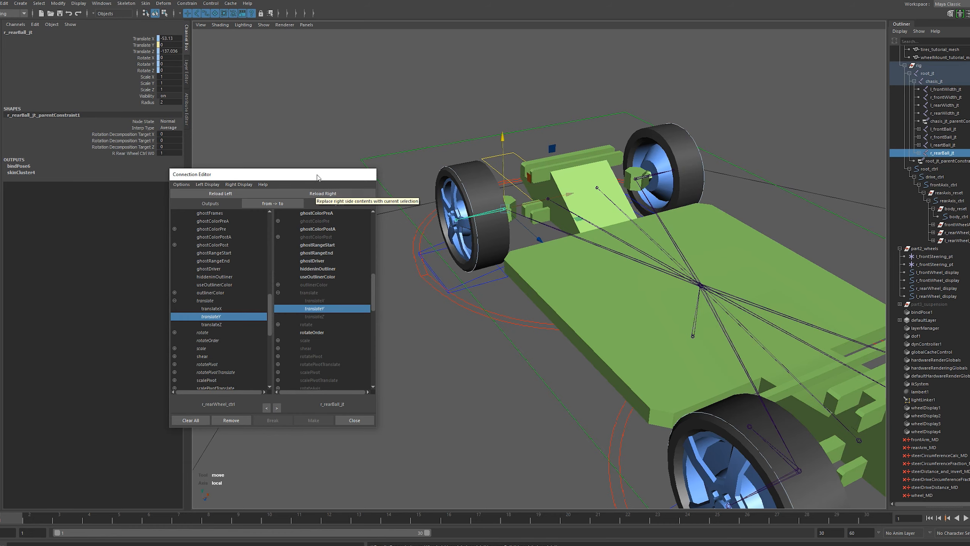
Step: Test the rig by varying drive_ctrl's Wheel Radius, and undo the change
{"action": "left_click_drag", "start_coordinate": [329, 174], "coordinate": [189, 240]}
{"action": "left_click", "coordinate": [361, 300]}
{"action": "scroll", "coordinate": [497, 297], "scroll_direction": "down", "scroll_amount": 3}
{"action": "left_click_drag", "start_coordinate": [498, 297], "coordinate": [447, 296], "text": "alt"}
{"action": "left_click", "coordinate": [611, 299]}
{"action": "left_click_drag", "start_coordinate": [386, 355], "coordinate": [379, 297], "text": "alt"}
{"action": "left_click_drag", "start_coordinate": [384, 285], "coordinate": [404, 295]}
{"action": "left_click", "coordinate": [143, 136]}
{"action": "middle_click_drag", "start_coordinate": [371, 314], "coordinate": [425, 345]}
{"action": "key", "text": "ctrl+z"}
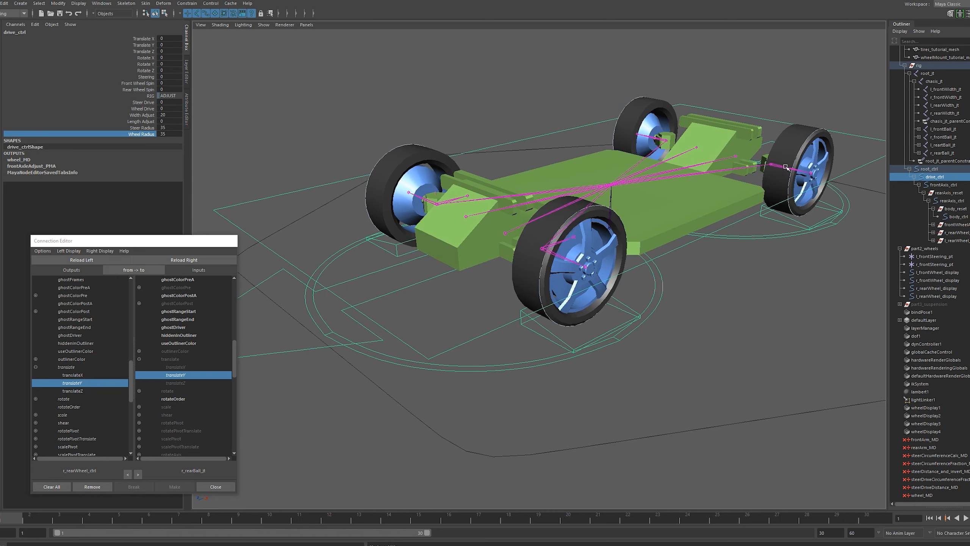
Step: Test the left rear ball joint's vertical link by raising l_rearWheel_ctrl
{"action": "left_click", "coordinate": [783, 167]}
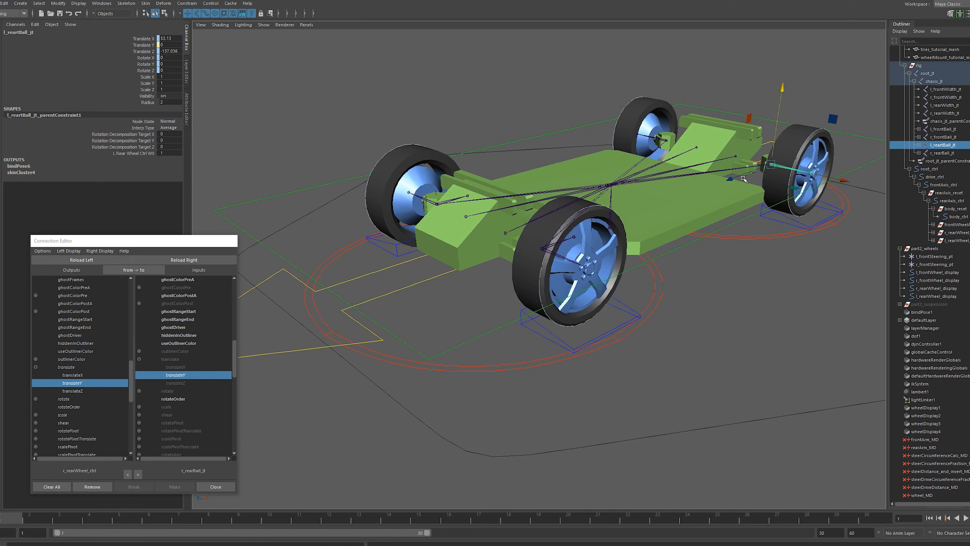
{"action": "left_click", "coordinate": [792, 216]}
{"action": "left_click_drag", "start_coordinate": [804, 142], "coordinate": [802, 119]}
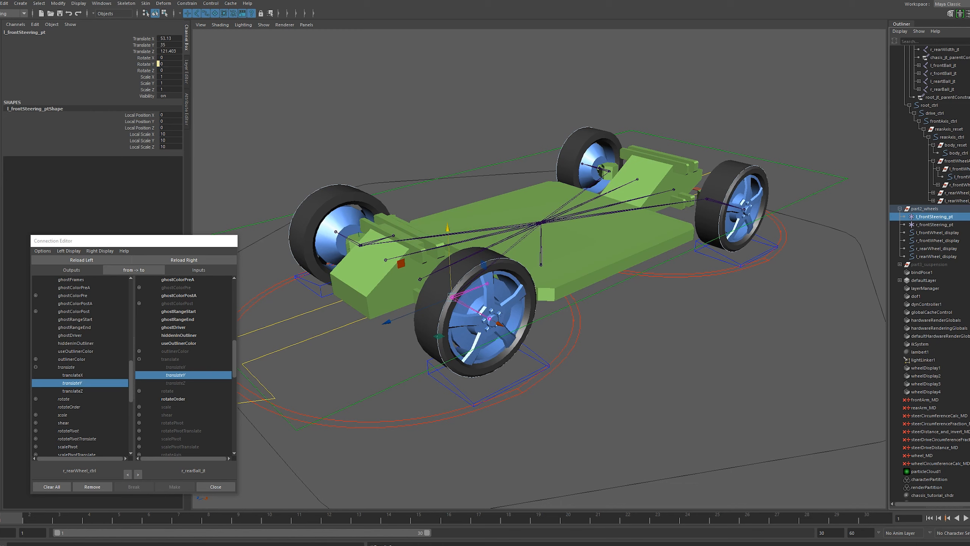
Step: Parent l_frontSteering_pt and r_frontSteering_pt under the matching left and right front wheel groups in the control hierarchy
{"action": "middle_click_drag", "start_coordinate": [925, 217], "coordinate": [966, 171]}
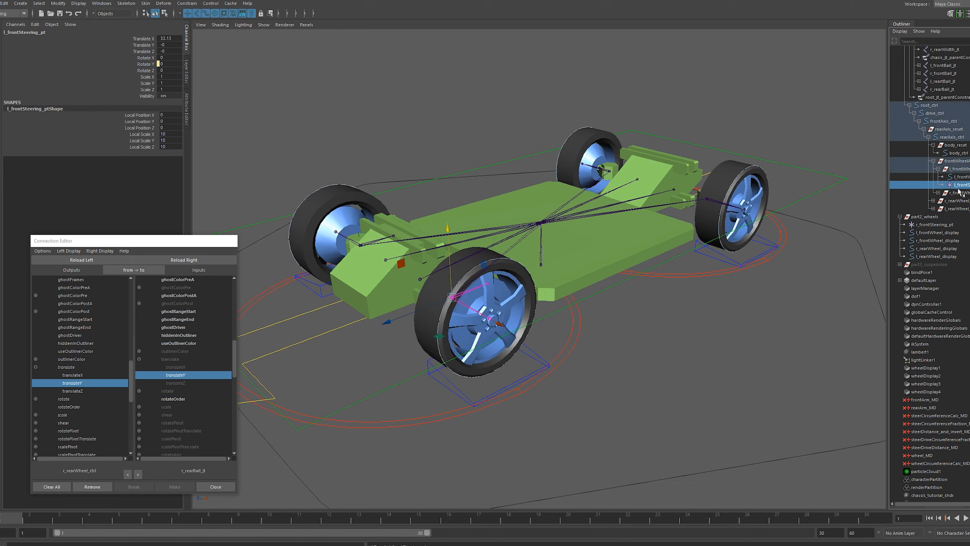
{"action": "left_click", "coordinate": [939, 193]}
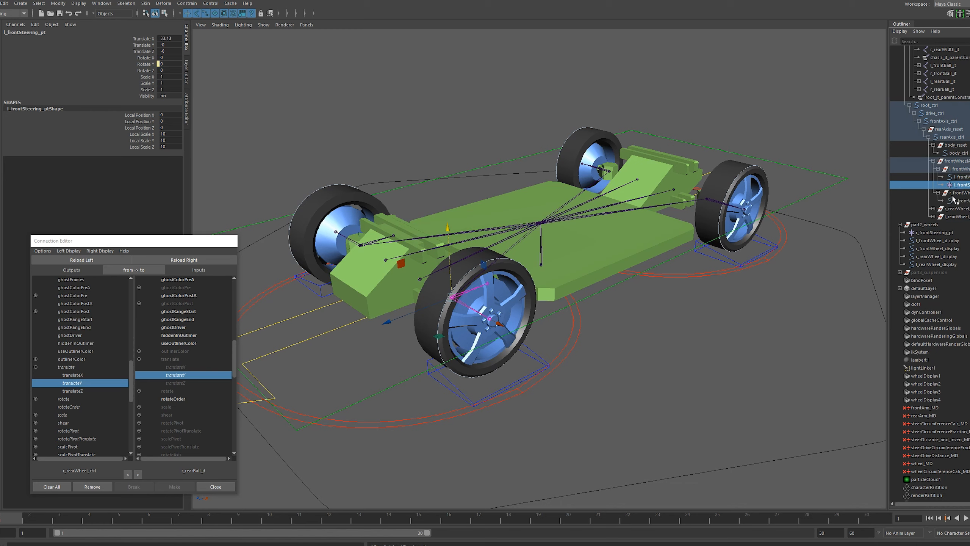
{"action": "left_click", "coordinate": [931, 232]}
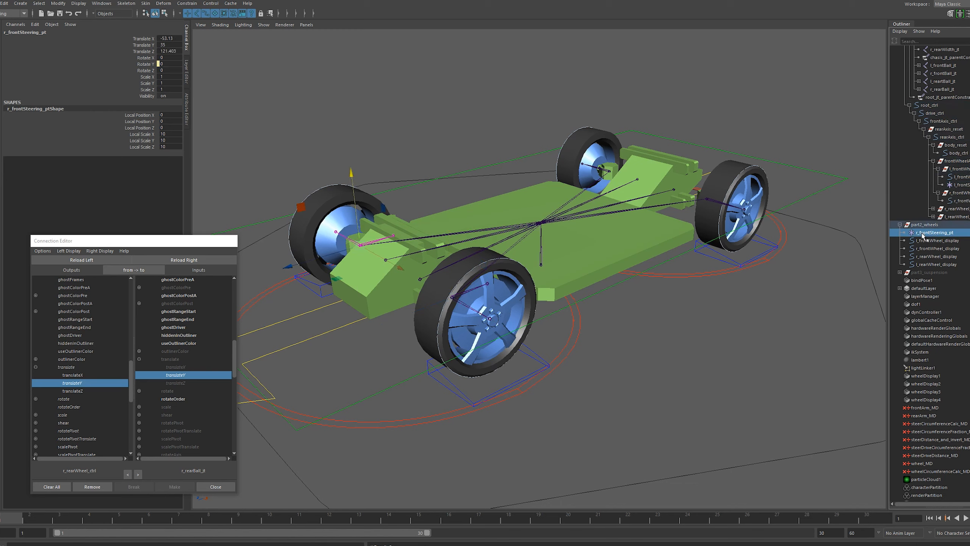
{"action": "middle_click_drag", "start_coordinate": [922, 234], "coordinate": [968, 198]}
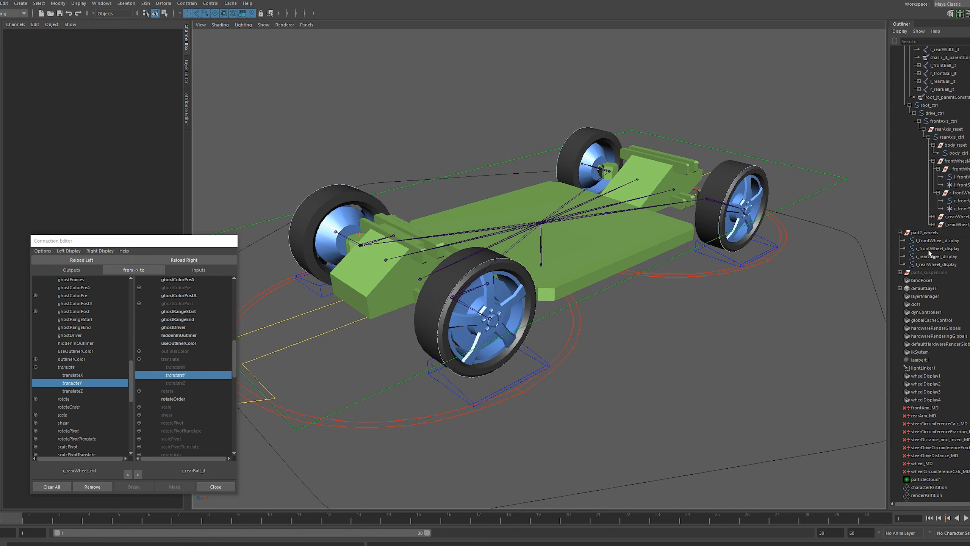
Step: Inspect the four wheel display curves in part2_wheels from a low side view
{"action": "left_click", "coordinate": [937, 240]}
{"action": "left_click", "coordinate": [943, 265], "text": "shift"}
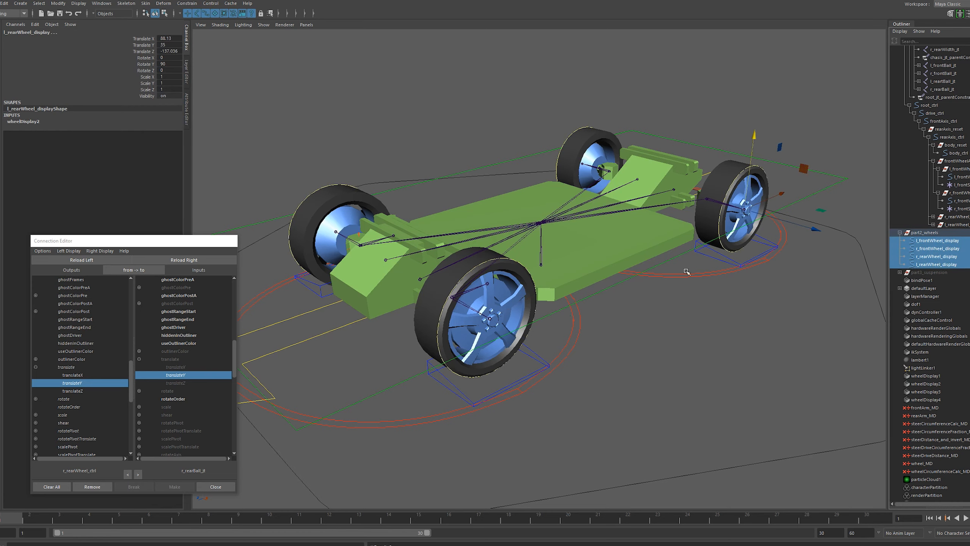
{"action": "left_click_drag", "start_coordinate": [724, 161], "coordinate": [630, 311], "text": "alt"}
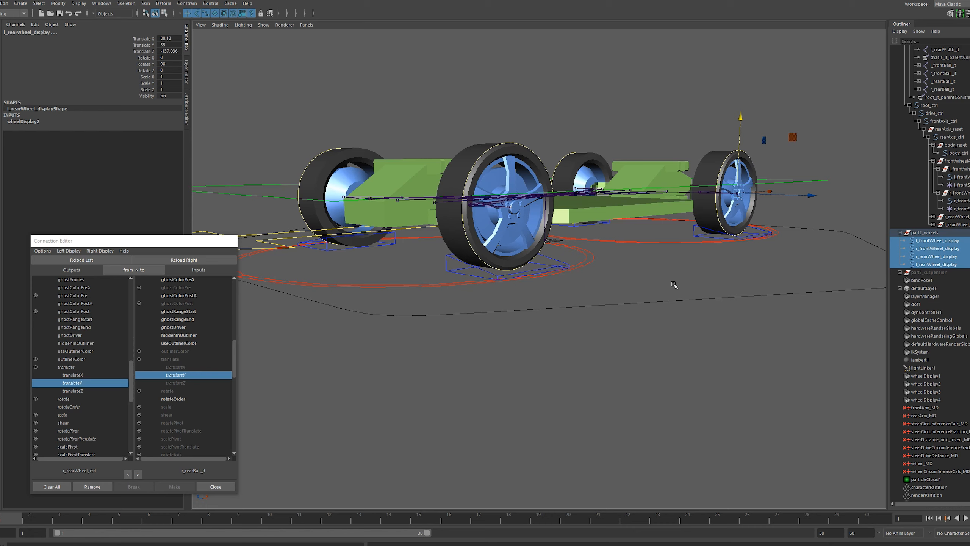
Step: Close the Connection Editor and open the Node Editor beside the model
{"action": "left_click", "coordinate": [215, 487]}
{"action": "left_click", "coordinate": [101, 3]}
{"action": "left_click", "coordinate": [241, 131]}
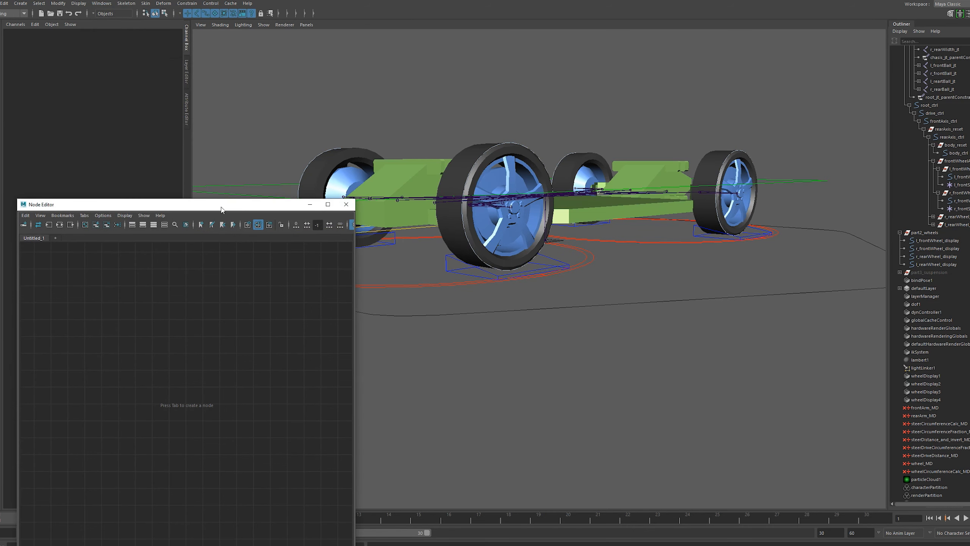
{"action": "left_click_drag", "start_coordinate": [220, 208], "coordinate": [209, 158]}
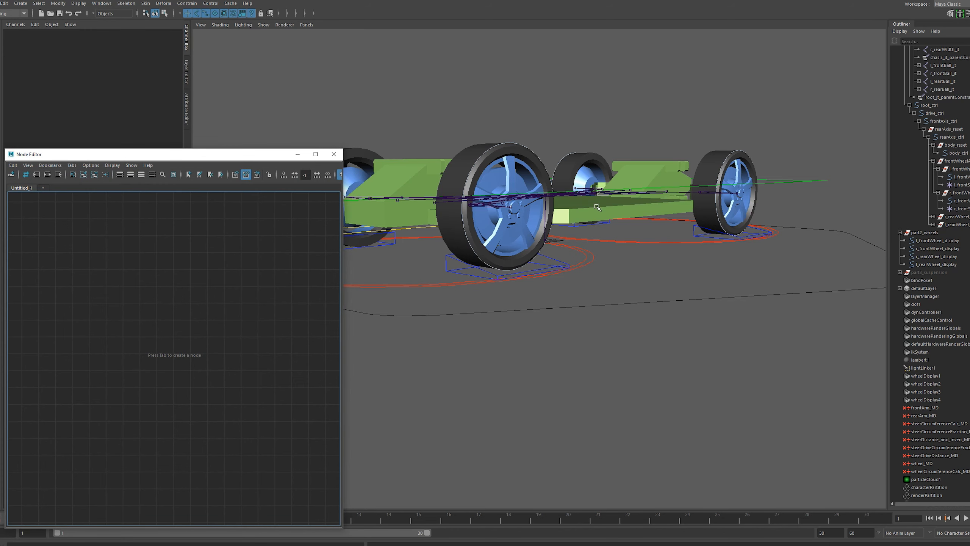
Step: Highlight all wheel display curves on the car to check how they outline the tires
{"action": "left_click", "coordinate": [946, 243]}
{"action": "left_click", "coordinate": [944, 264], "text": "shift"}
{"action": "left_click_drag", "start_coordinate": [600, 193], "coordinate": [624, 213], "text": "alt"}
{"action": "left_click", "coordinate": [779, 308]}
Step: Try out a NURBS circle placed at Translate X 102 with a Radius of 5.5, and delete it
{"action": "left_click", "coordinate": [20, 4]}
{"action": "left_click", "coordinate": [111, 73]}
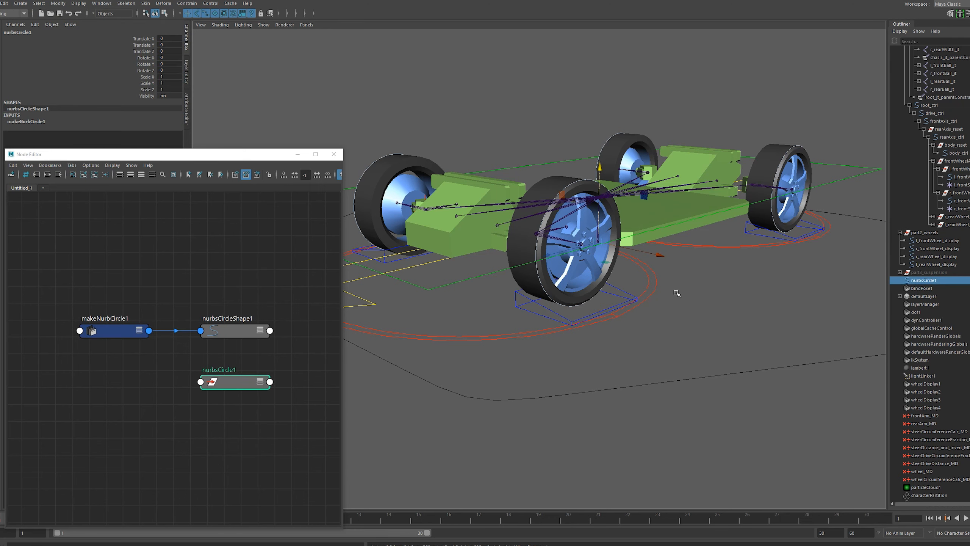
{"action": "left_click_drag", "start_coordinate": [674, 291], "coordinate": [768, 316], "text": "alt"}
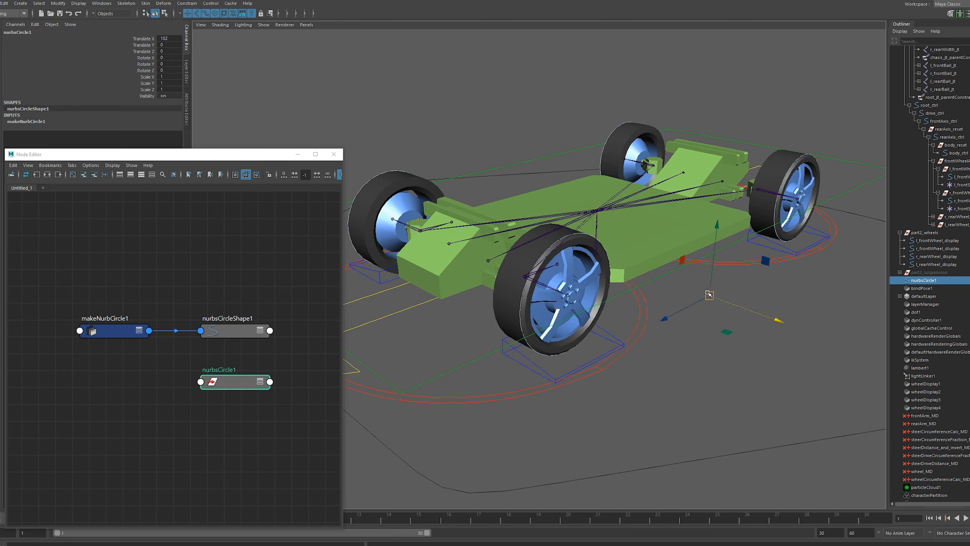
{"action": "left_click", "coordinate": [24, 122]}
{"action": "left_click_drag", "start_coordinate": [172, 154], "coordinate": [250, 295]}
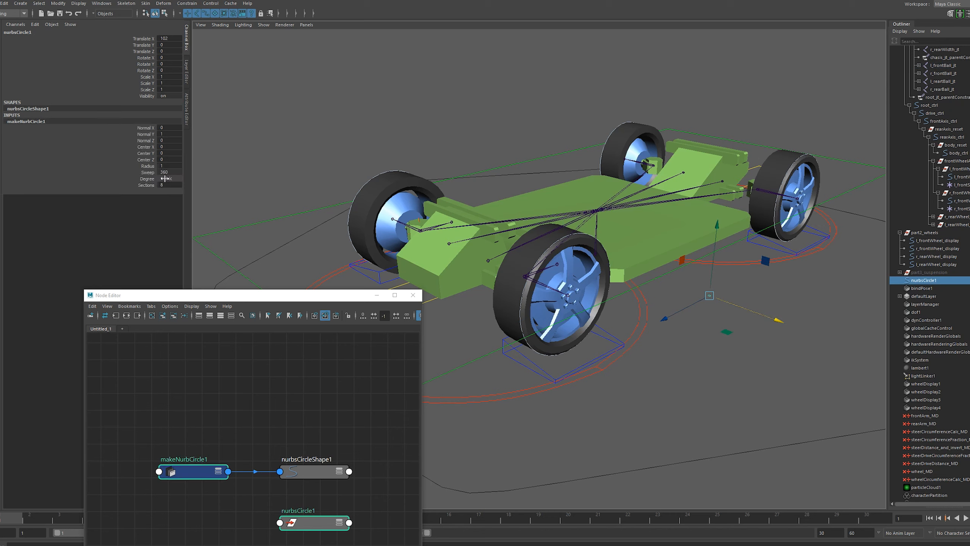
{"action": "left_click", "coordinate": [147, 166]}
{"action": "middle_click_drag", "start_coordinate": [527, 294], "coordinate": [698, 304]}
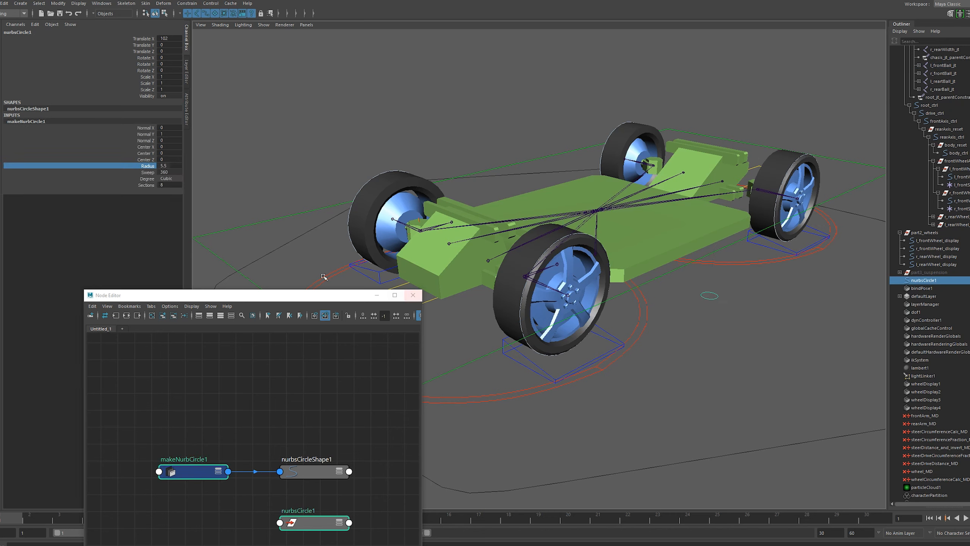
{"action": "left_click_drag", "start_coordinate": [324, 295], "coordinate": [214, 158]}
{"action": "key", "text": "Delete"}
Step: Review the front and rear wheel display curves together around the tires
{"action": "left_click", "coordinate": [937, 240]}
{"action": "left_click", "coordinate": [936, 264], "text": "shift"}
{"action": "left_click_drag", "start_coordinate": [687, 324], "coordinate": [731, 290], "text": "alt"}
{"action": "left_click", "coordinate": [732, 290]}
Step: Identify l_frontWheel_display and l_frontWheel_jt at the left front wheel, and hide the car's geometry group
{"action": "left_click", "coordinate": [951, 241]}
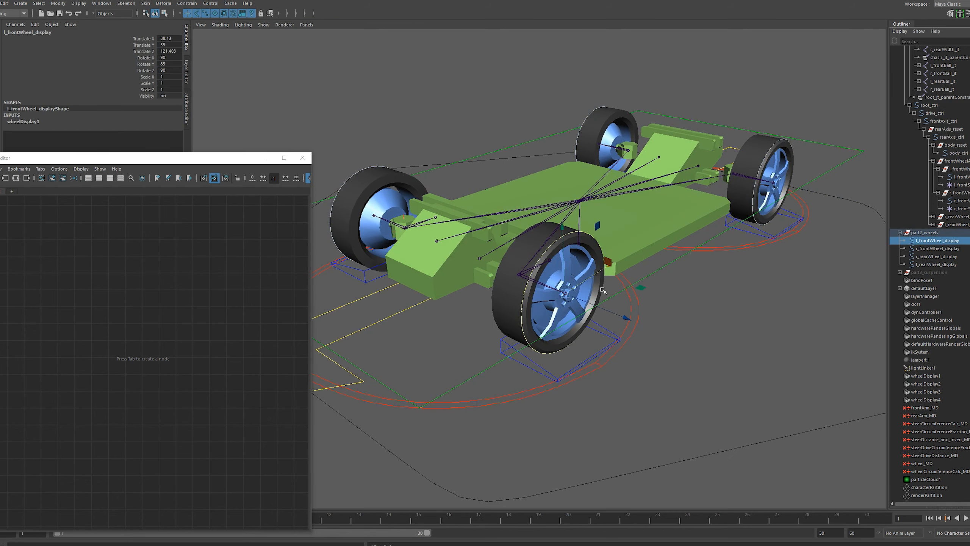
{"action": "scroll", "coordinate": [586, 299], "scroll_direction": "up", "scroll_amount": 2}
{"action": "left_click", "coordinate": [576, 304]}
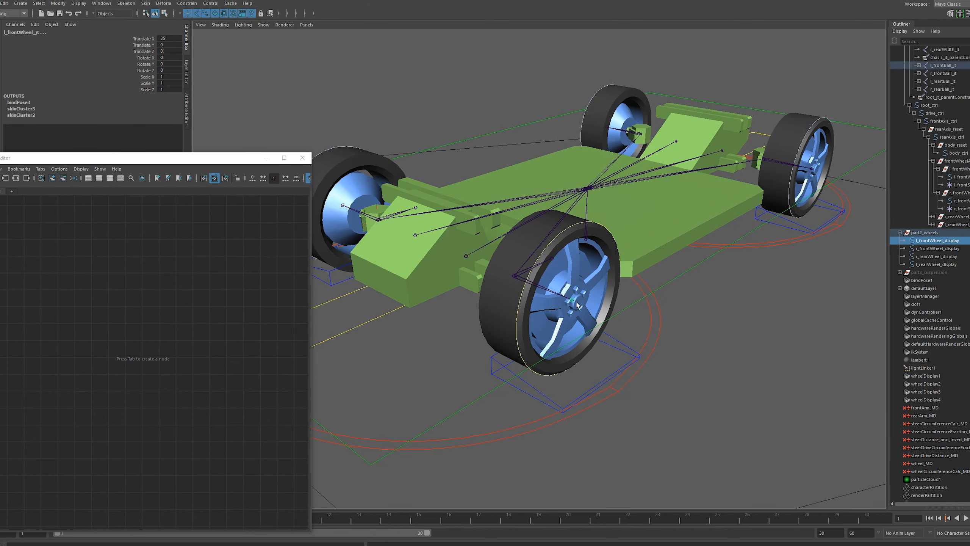
{"action": "scroll", "coordinate": [928, 115], "scroll_direction": "up", "scroll_amount": 5}
{"action": "left_click", "coordinate": [926, 89]}
{"action": "key", "text": "ctrl+h"}
Step: Parent-constrain the l_frontWheel_display curve to l_frontWheel_jt with Maintain offset on and all Translate and Rotate axes enabled
{"action": "left_click", "coordinate": [936, 367]}
{"action": "left_click", "coordinate": [186, 4]}
{"action": "left_click", "coordinate": [263, 25]}
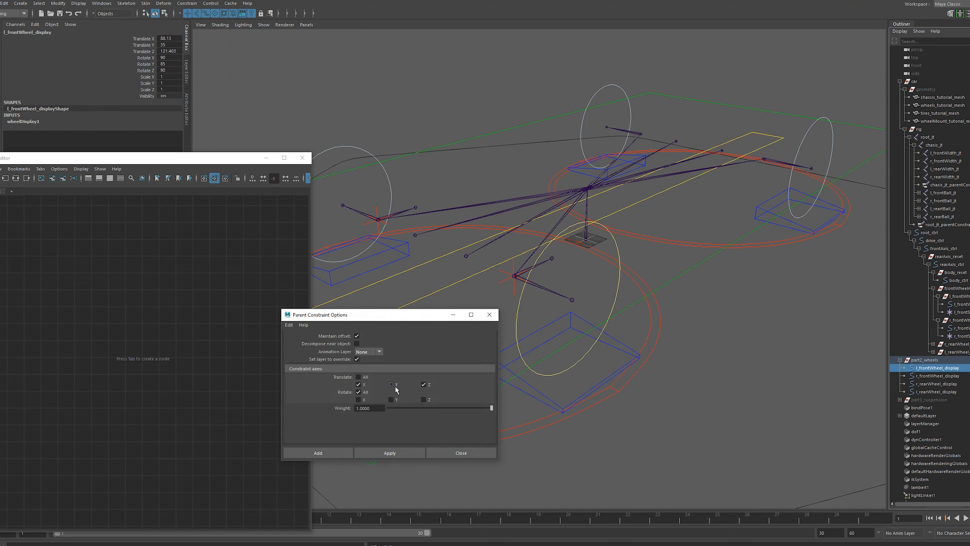
{"action": "left_click_drag", "start_coordinate": [398, 314], "coordinate": [295, 307]}
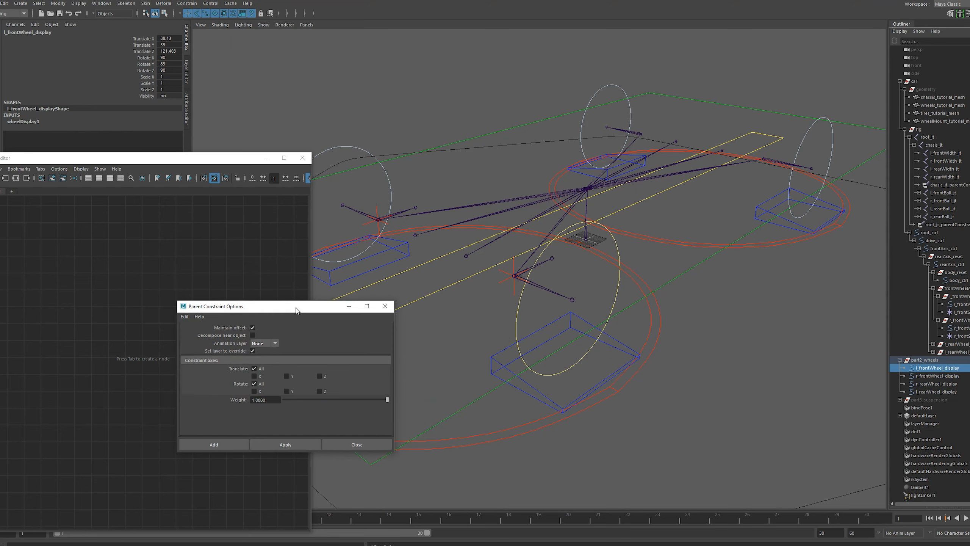
{"action": "left_click", "coordinate": [576, 291]}
{"action": "left_click", "coordinate": [572, 299]}
{"action": "left_click", "coordinate": [519, 302], "text": "shift"}
{"action": "left_click", "coordinate": [286, 444]}
Step: Parent-constrain the r_frontWheel_display curve to r_frontWheel_jt with the same options, and select l_rearWheel_jt
{"action": "left_click", "coordinate": [431, 275]}
{"action": "left_click", "coordinate": [343, 206]}
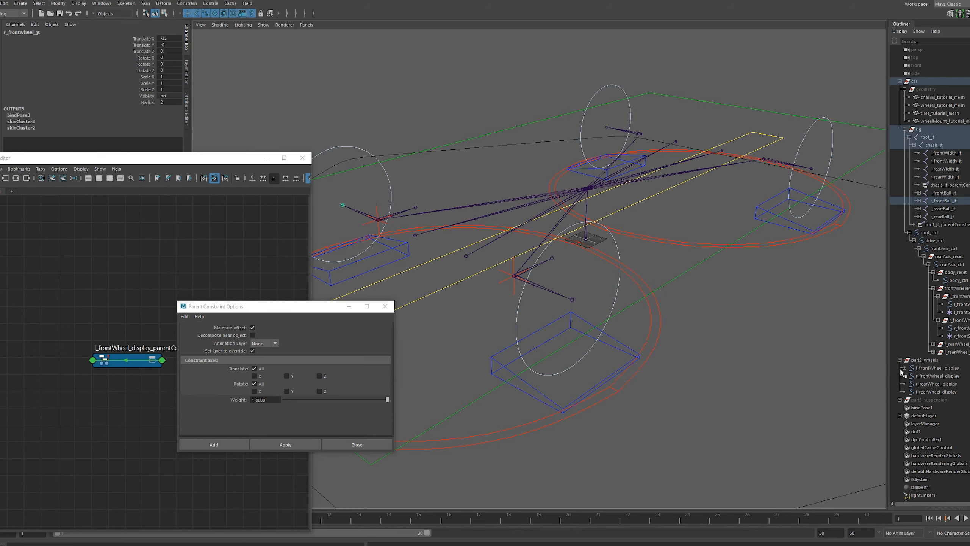
{"action": "left_click", "coordinate": [951, 376], "text": "ctrl"}
{"action": "left_click", "coordinate": [285, 444]}
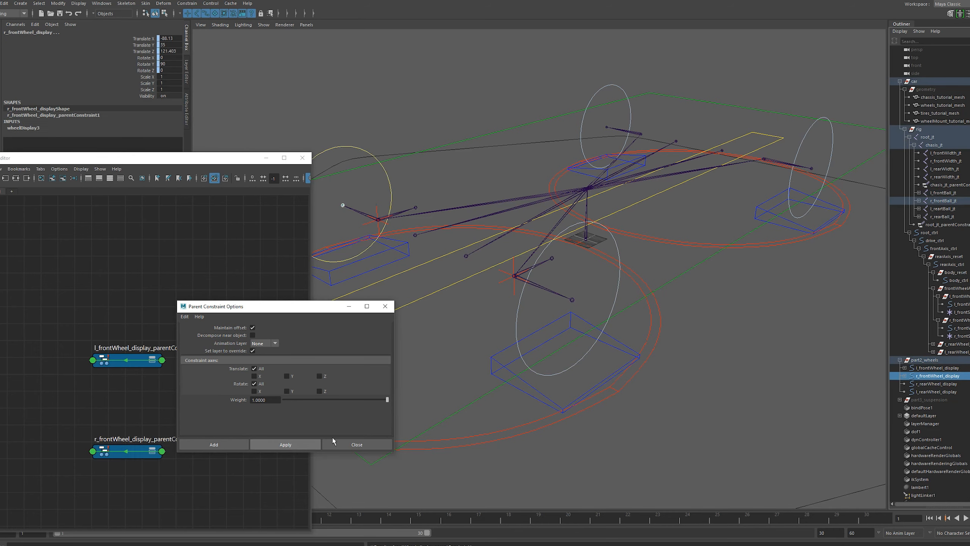
{"action": "left_click_drag", "start_coordinate": [797, 278], "coordinate": [643, 218], "text": "alt"}
{"action": "left_click", "coordinate": [649, 225]}
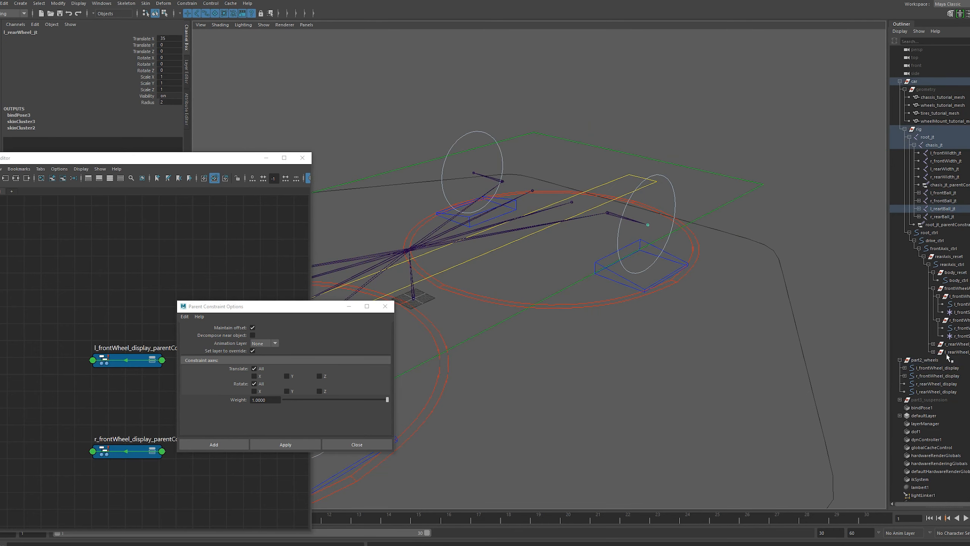
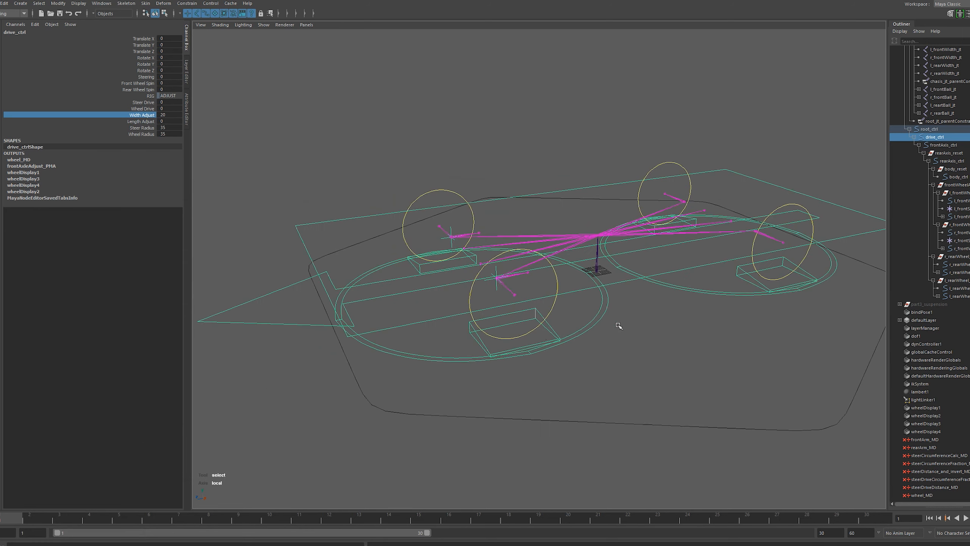
Step: Clear the drive_ctrl selection, switch to Notepad and copy the entire expression from car_drive_expression.txt
{"action": "scroll", "coordinate": [611, 339], "scroll_direction": "down", "scroll_amount": 3}
{"action": "left_click_drag", "start_coordinate": [612, 340], "coordinate": [639, 328], "text": "alt"}
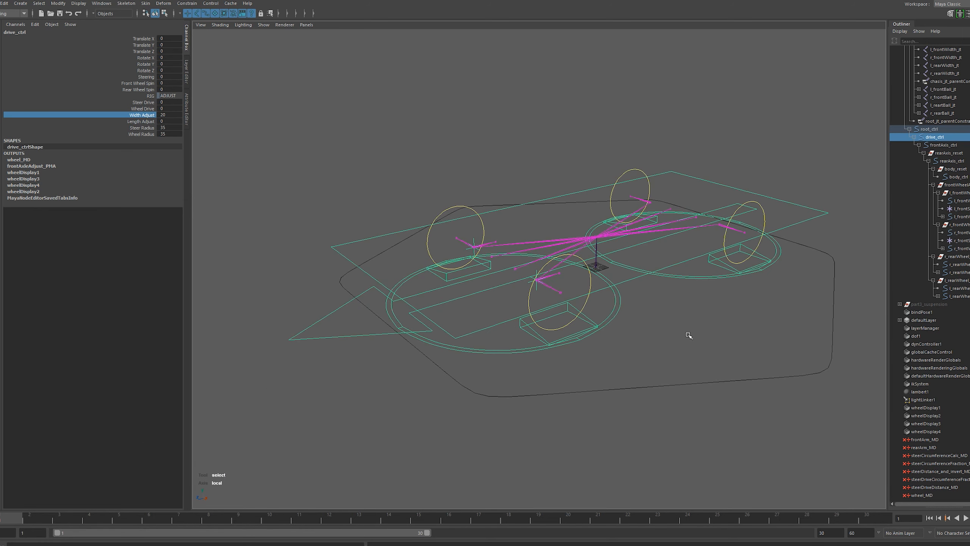
{"action": "left_click", "coordinate": [667, 335]}
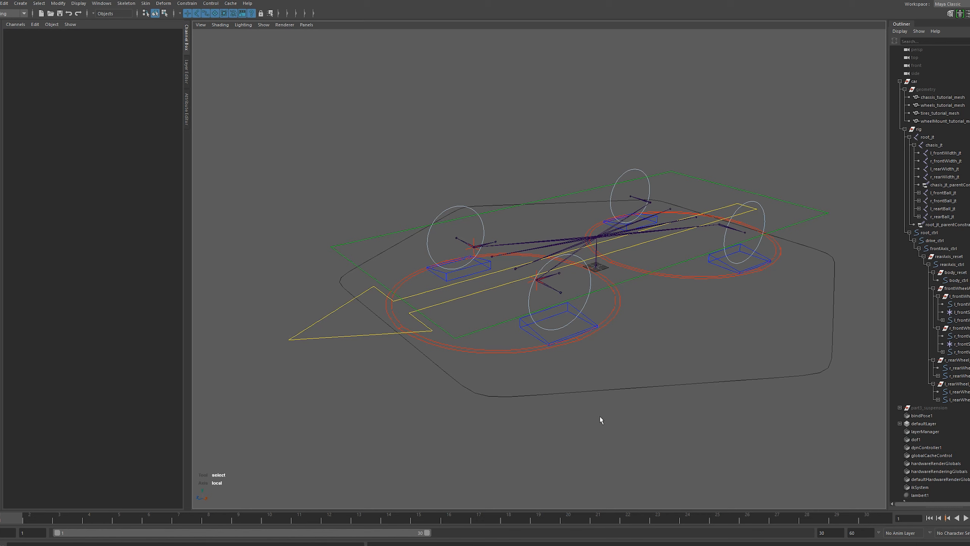
{"action": "key", "text": "alt+Tab"}
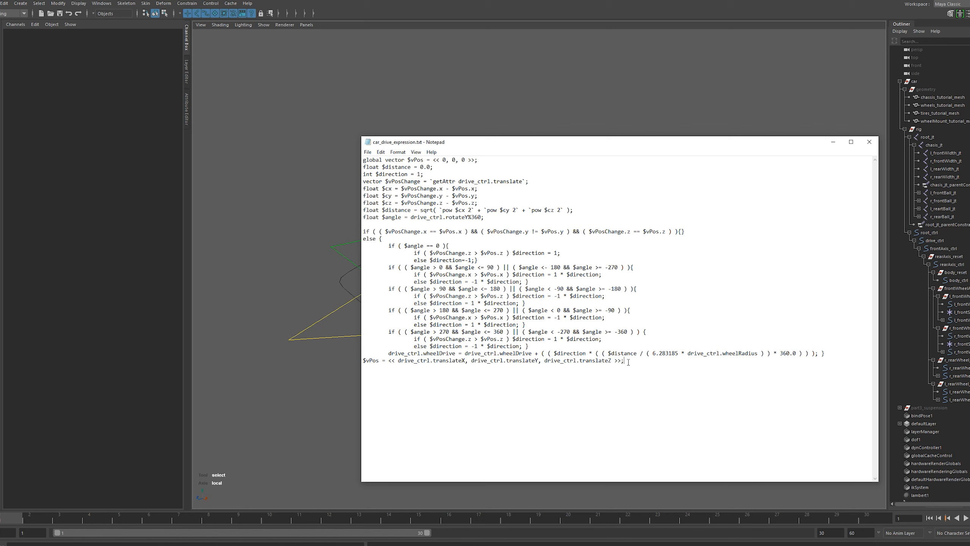
{"action": "left_click_drag", "start_coordinate": [624, 361], "coordinate": [346, 158]}
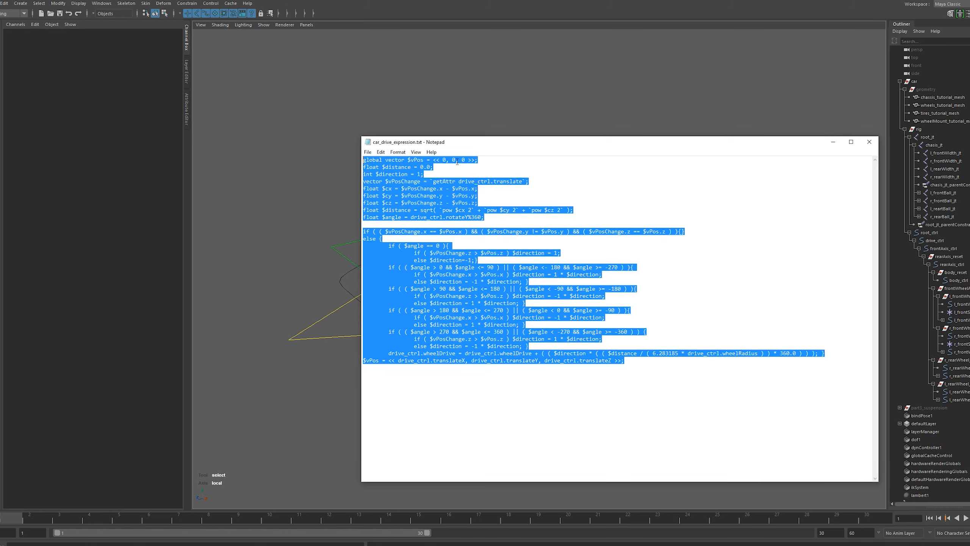
{"action": "left_click_drag", "start_coordinate": [484, 145], "coordinate": [486, 151]}
Step: Open the Expression Editor and paste the copied car drive expression into the expression field
{"action": "left_click", "coordinate": [101, 3]}
{"action": "mouse_move", "coordinate": [147, 48]}
{"action": "left_click", "coordinate": [216, 132]}
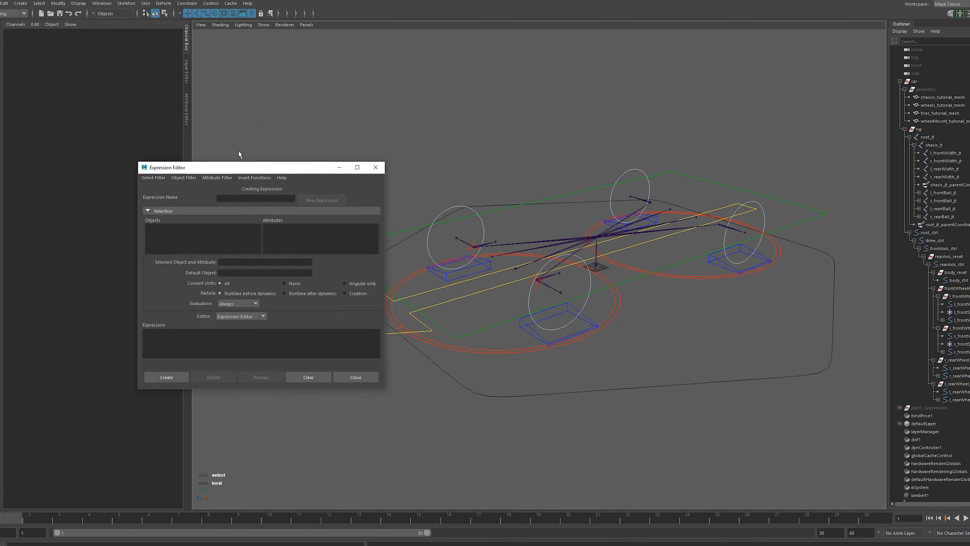
{"action": "left_click_drag", "start_coordinate": [277, 133], "coordinate": [277, 131]}
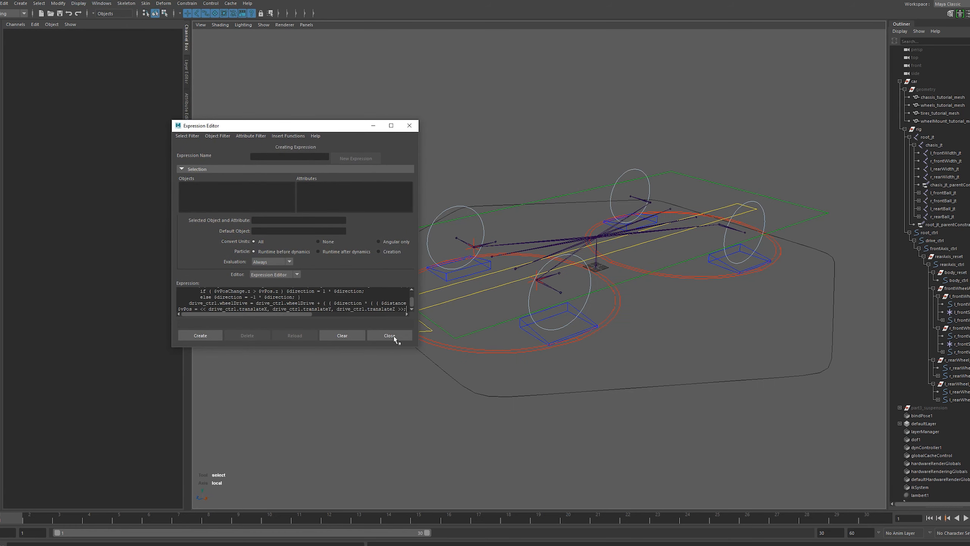
{"action": "key", "text": "ctrl+v"}
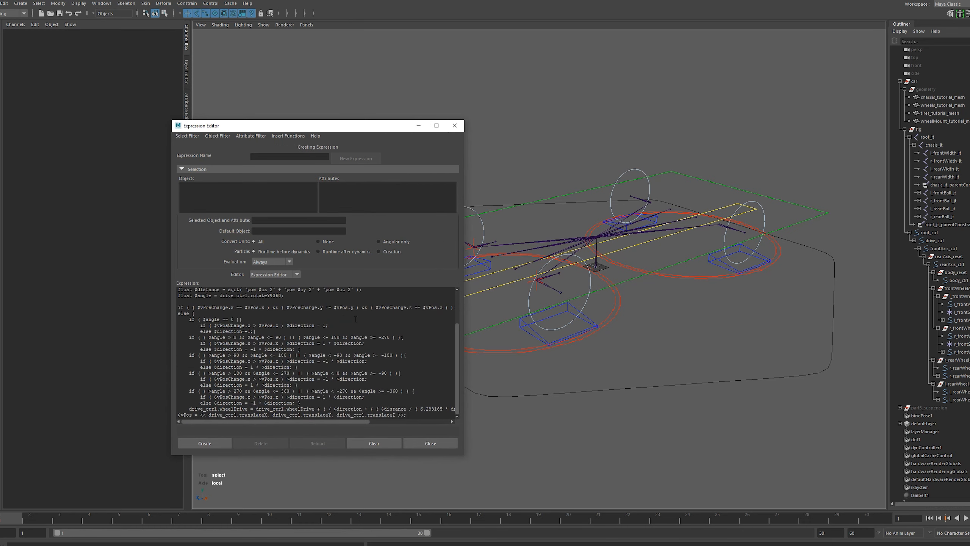
Step: Name the expression car_expression and create it
{"action": "left_click", "coordinate": [291, 154]}
{"action": "type", "text": "car_exon"}
{"action": "left_click", "coordinate": [205, 443]}
{"action": "left_click_drag", "start_coordinate": [321, 126], "coordinate": [183, 85]}
{"action": "left_click_drag", "start_coordinate": [320, 282], "coordinate": [355, 355]}
{"action": "type", "text": "pressi"}
{"action": "left_click_drag", "start_coordinate": [217, 90], "coordinate": [220, 238]}
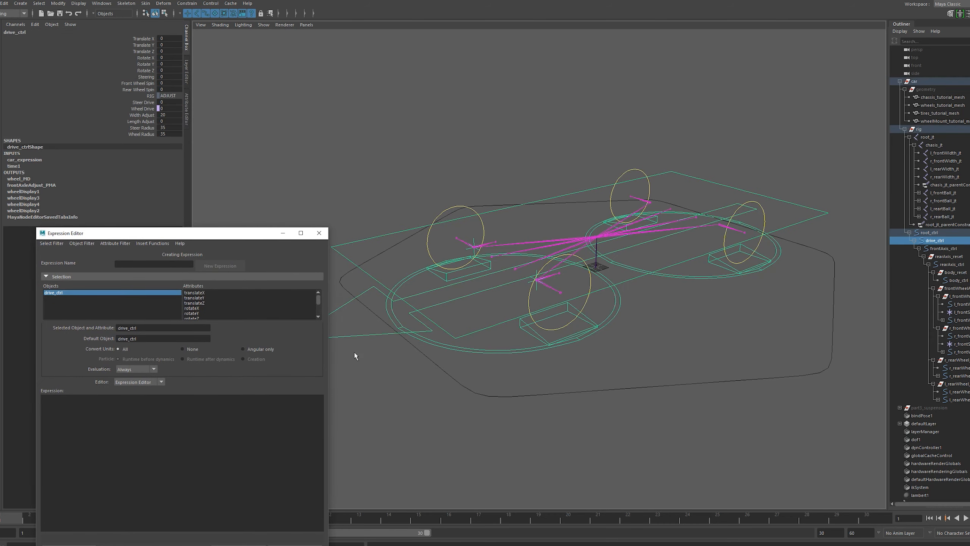
Step: Move drive_ctrl along Z to about 62 to test how the expression drives the Wheel Drive attribute
{"action": "left_click_drag", "start_coordinate": [760, 543], "coordinate": [432, 136]}
{"action": "left_click", "coordinate": [492, 284]}
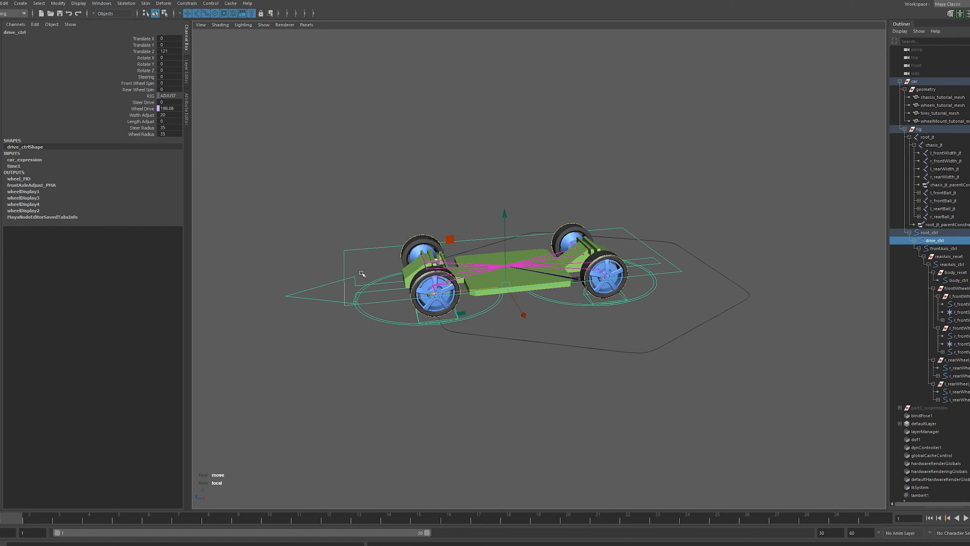
{"action": "mouse_move", "coordinate": [439, 288]}
{"action": "middle_mouse_down"}
{"action": "mouse_move", "coordinate": [572, 285]}
{"action": "mouse_move", "coordinate": [425, 296]}
{"action": "middle_mouse_up"}
{"action": "left_click", "coordinate": [139, 90]}
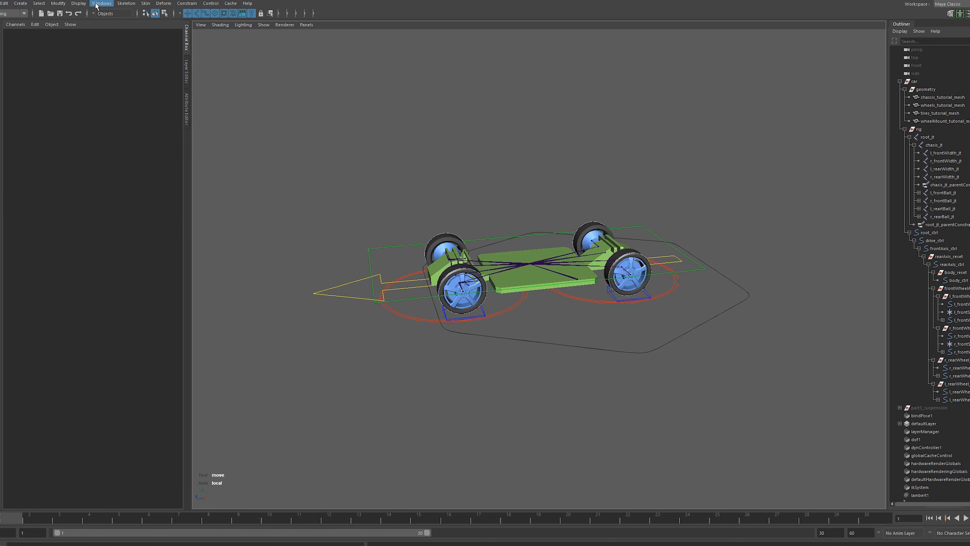
Step: Open the Node Editor and add the rearWheelSpin_PMA and frontWheelSpin_PMA nodes to the graph
{"action": "left_click", "coordinate": [96, 6]}
{"action": "left_click", "coordinate": [131, 93]}
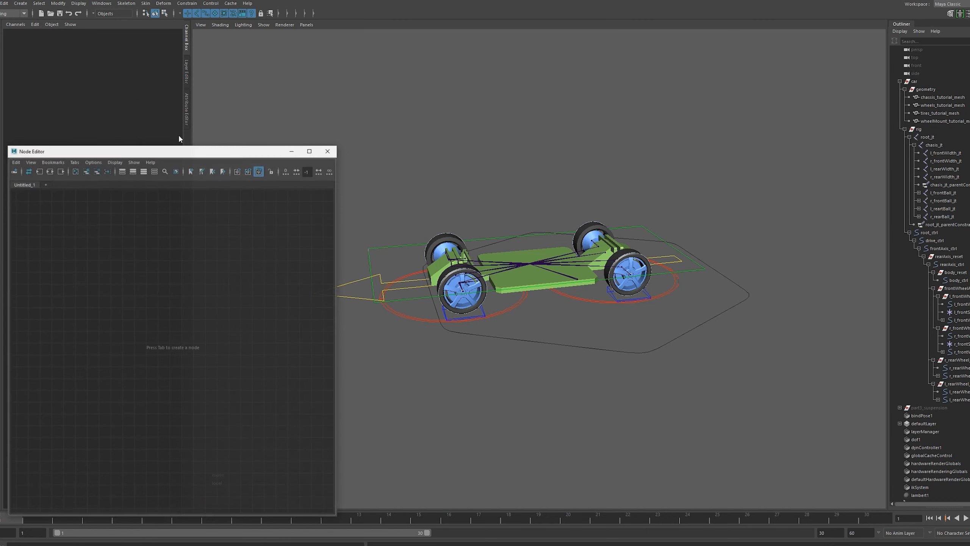
{"action": "left_click_drag", "start_coordinate": [208, 150], "coordinate": [210, 148]}
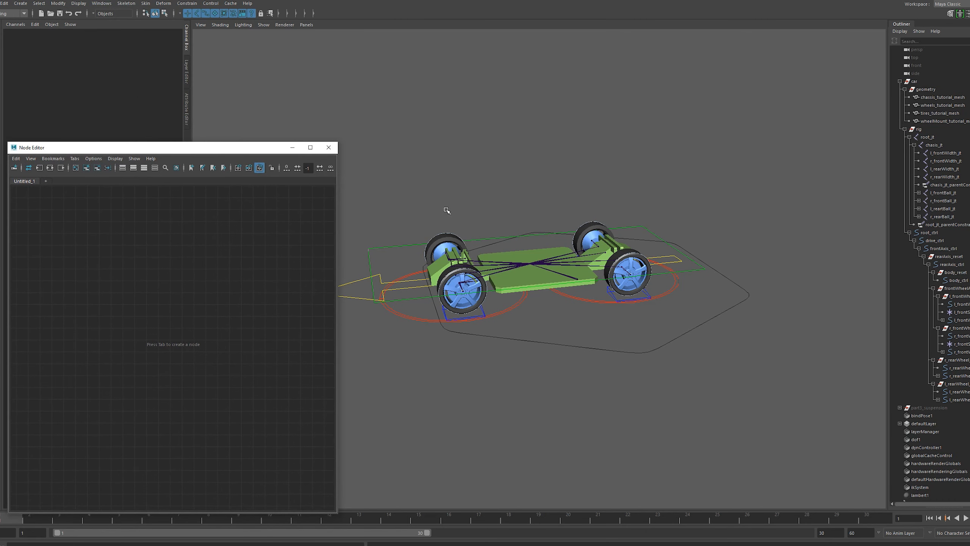
{"action": "scroll", "coordinate": [906, 167], "scroll_direction": "down", "scroll_amount": 15}
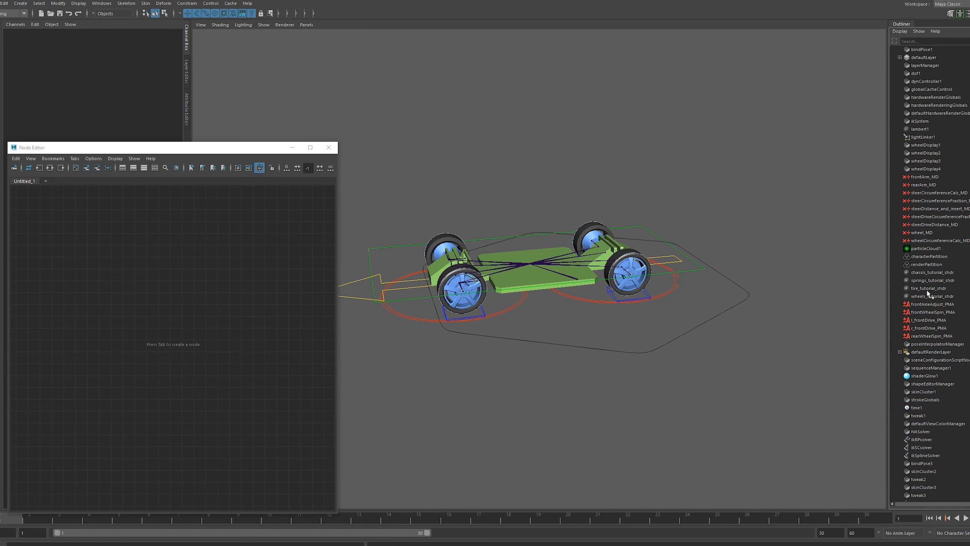
{"action": "left_click", "coordinate": [928, 336]}
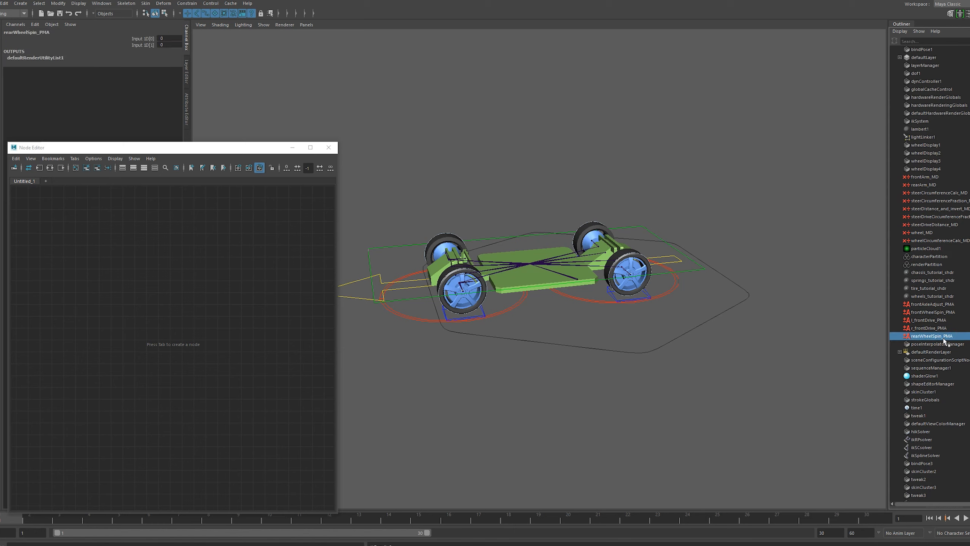
{"action": "left_click", "coordinate": [933, 312], "text": "ctrl"}
{"action": "left_click", "coordinate": [86, 168]}
Step: Add drive_ctrl to the node graph and expand it to show all its attributes
{"action": "left_click", "coordinate": [248, 245]}
{"action": "left_click", "coordinate": [356, 282]}
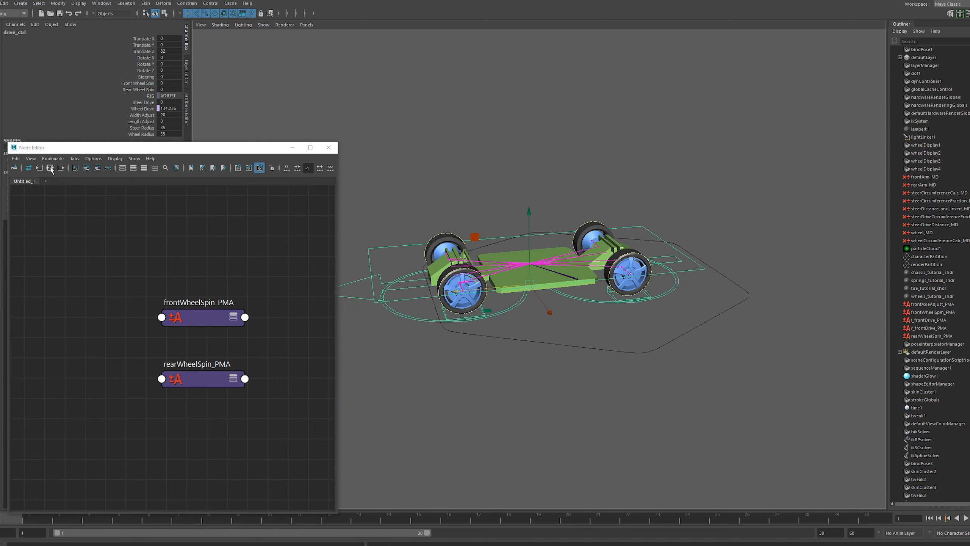
{"action": "left_click", "coordinate": [86, 169]}
{"action": "left_click_drag", "start_coordinate": [114, 352], "coordinate": [114, 310]}
{"action": "left_click", "coordinate": [114, 308]}
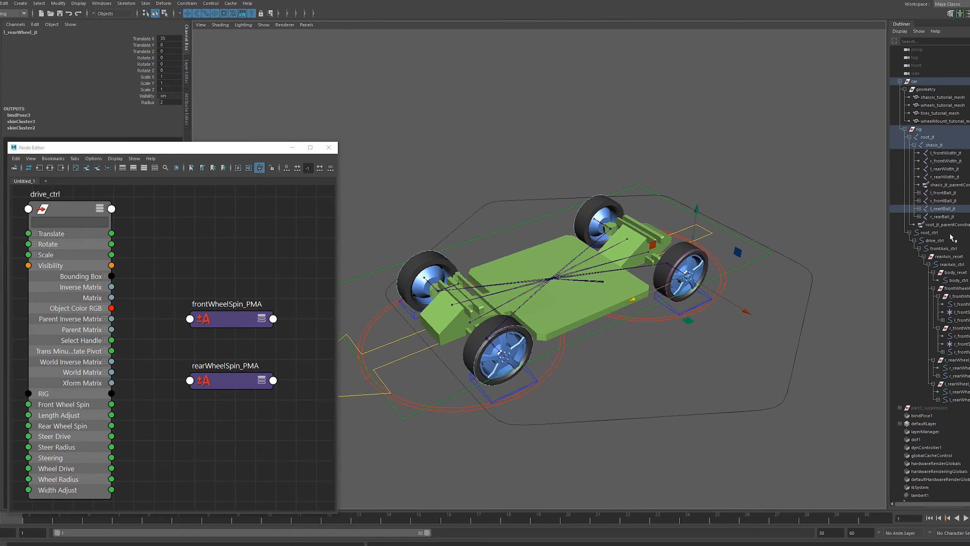
Step: Select the four wheel joints on the car and add them to the node graph
{"action": "left_click", "coordinate": [687, 277]}
{"action": "left_click", "coordinate": [594, 220], "text": "shift"}
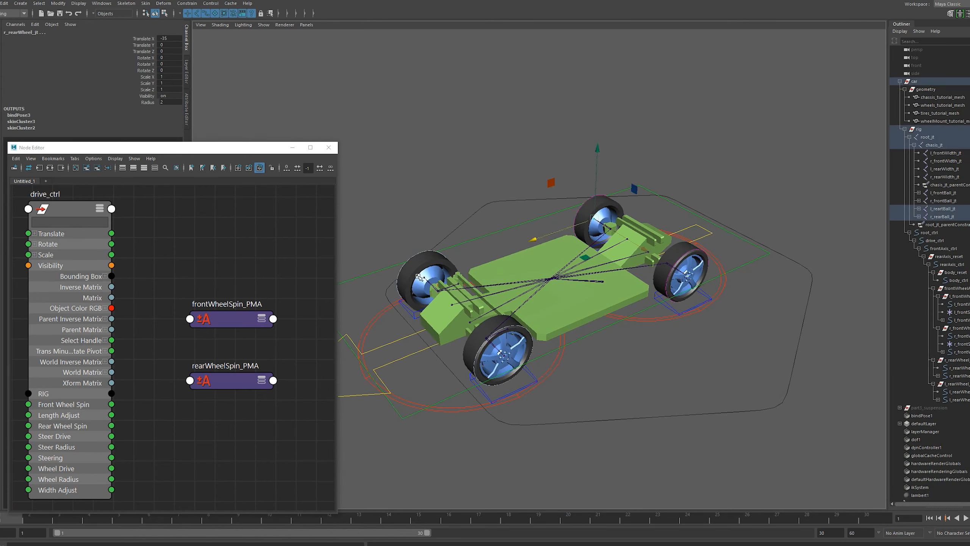
{"action": "left_click", "coordinate": [422, 277], "text": "shift"}
{"action": "left_click", "coordinate": [504, 355], "text": "shift"}
{"action": "left_click", "coordinate": [86, 168]}
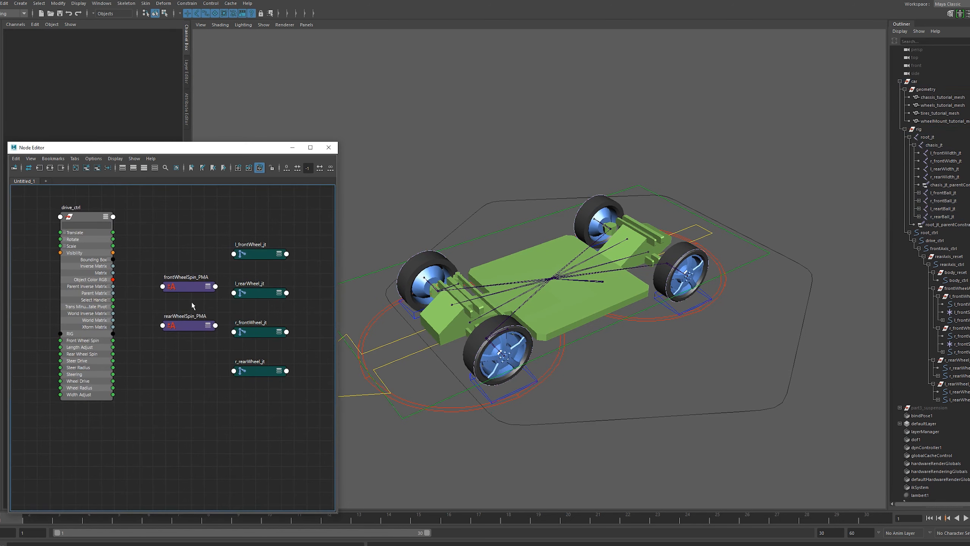
Step: Spread out the two wheel-spin nodes in the graph and check l_rearWheel_jt's rotation axes with the Rotate tool
{"action": "left_click_drag", "start_coordinate": [177, 285], "coordinate": [160, 226]}
{"action": "left_click_drag", "start_coordinate": [180, 325], "coordinate": [175, 307]}
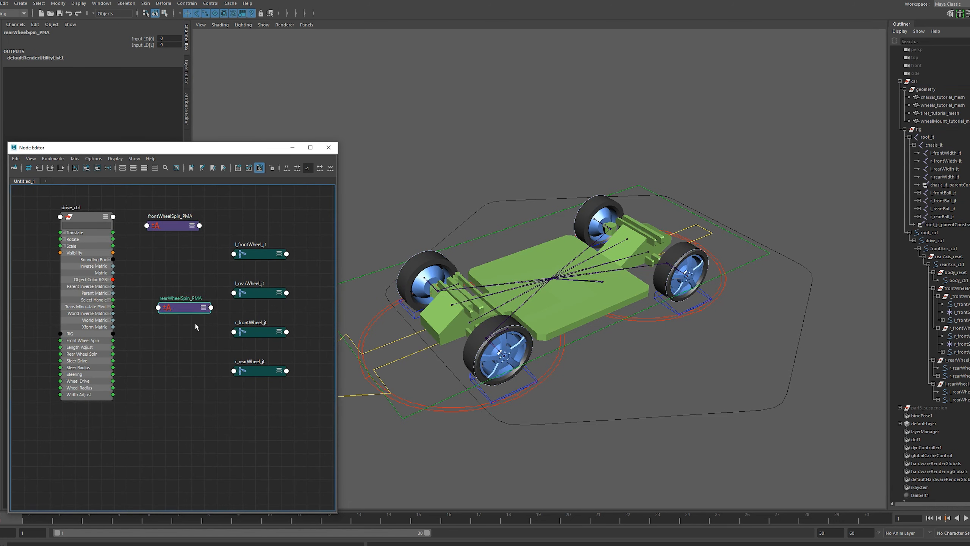
{"action": "left_click", "coordinate": [690, 273]}
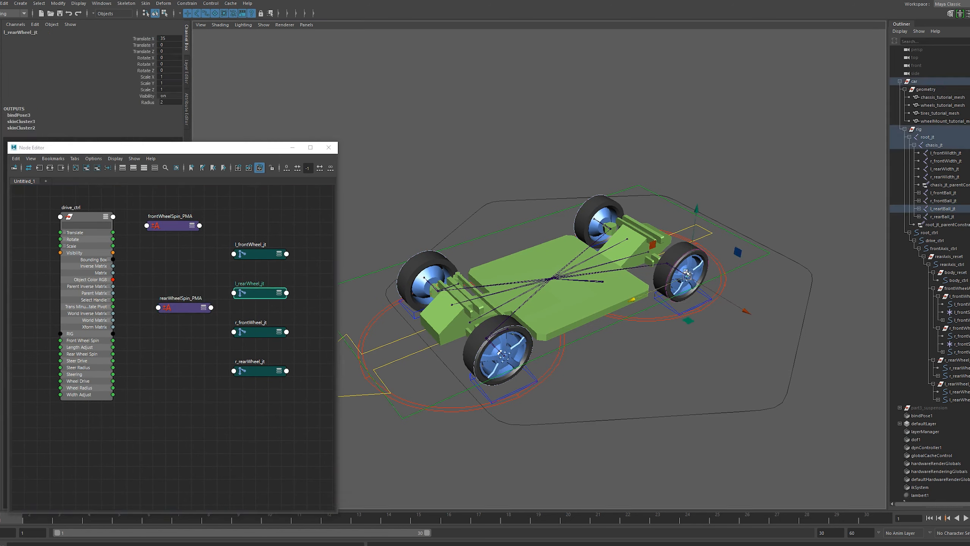
{"action": "key", "text": "e"}
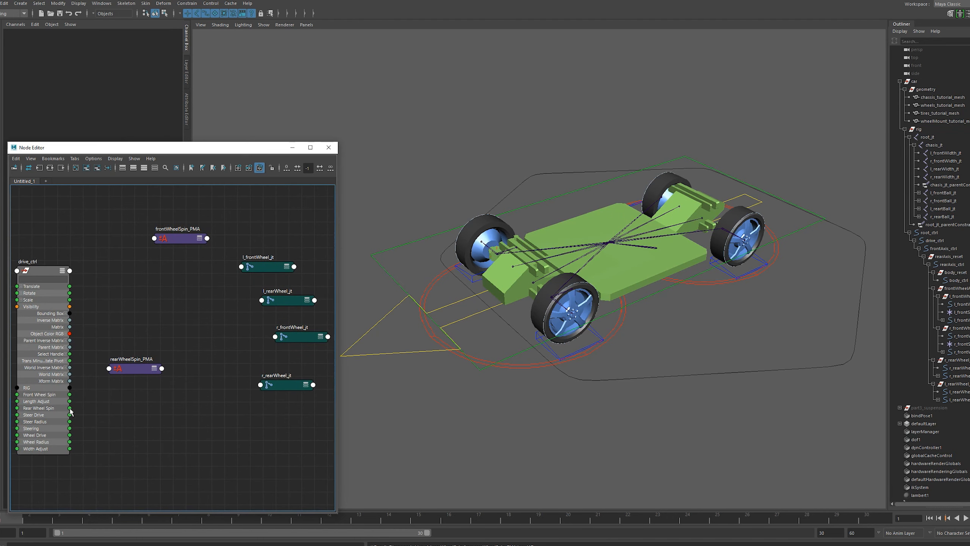
Step: Connect drive_ctrl's Rear Wheel Spin to Input 1D[0] of rearWheelSpin_PMA
{"action": "left_click_drag", "start_coordinate": [70, 407], "coordinate": [109, 368]}
{"action": "mouse_move", "coordinate": [145, 374]}
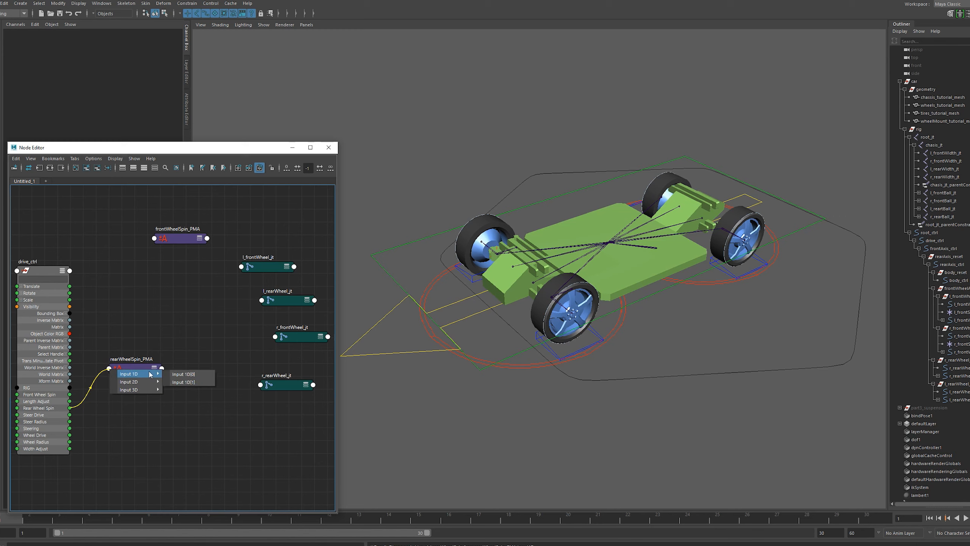
{"action": "left_click", "coordinate": [193, 376]}
{"action": "left_click_drag", "start_coordinate": [129, 373], "coordinate": [142, 375]}
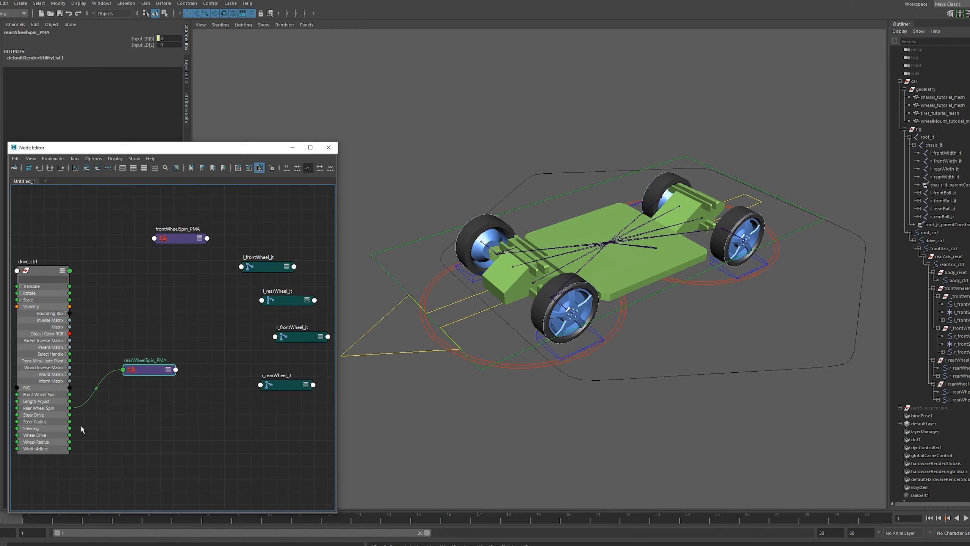
Step: Expand rearWheelSpin_PMA and connect drive_ctrl's Wheel Drive to its Input 1D[1]
{"action": "left_click_drag", "start_coordinate": [69, 435], "coordinate": [123, 369]}
{"action": "left_click", "coordinate": [160, 368]}
{"action": "left_click", "coordinate": [168, 368]}
{"action": "left_click", "coordinate": [167, 371]}
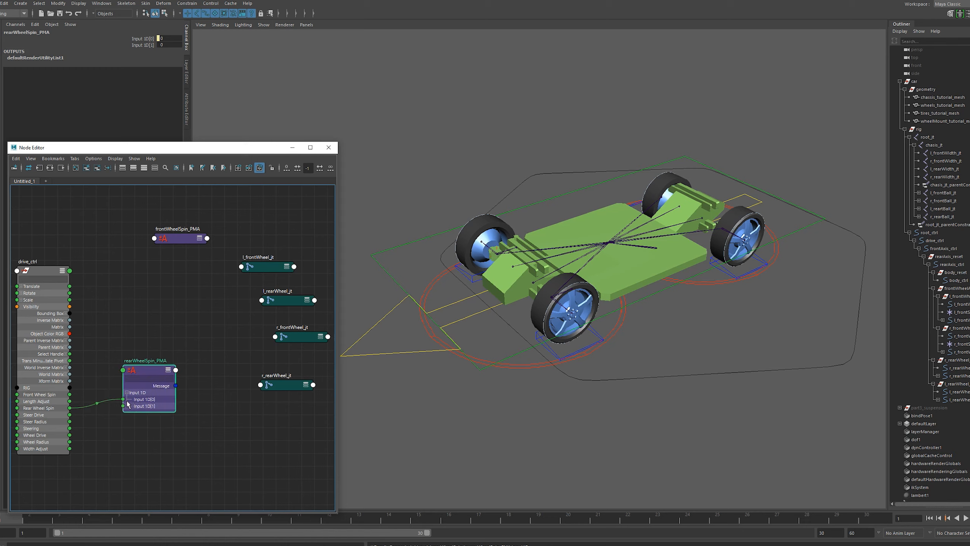
{"action": "left_click_drag", "start_coordinate": [69, 434], "coordinate": [123, 406]}
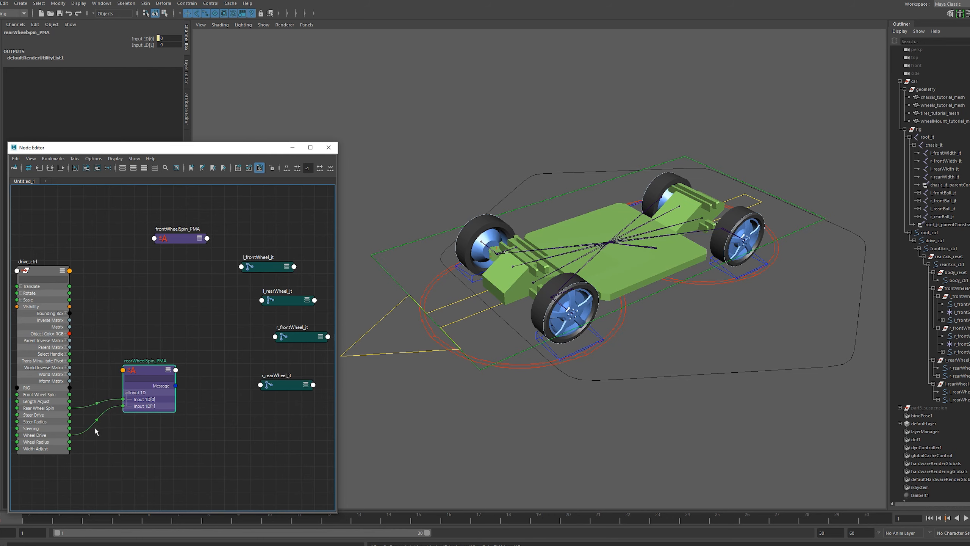
Step: Check rearWheelSpin_PMA's Operation setting and expand the node to list its outputs
{"action": "left_click", "coordinate": [146, 376]}
{"action": "double_click", "coordinate": [149, 375]}
{"action": "left_click", "coordinate": [168, 370]}
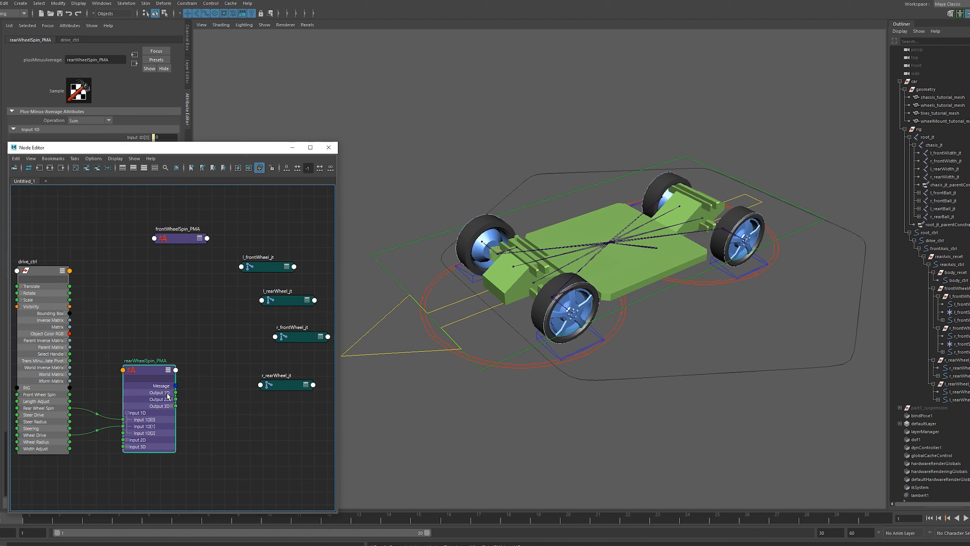
Step: Place l_rearWheel_jt beside r_rearWheel_jt in the graph and connect rearWheelSpin_PMA's Output 1D to r_rearWheel_jt's rotation
{"action": "left_click_drag", "start_coordinate": [281, 301], "coordinate": [276, 414]}
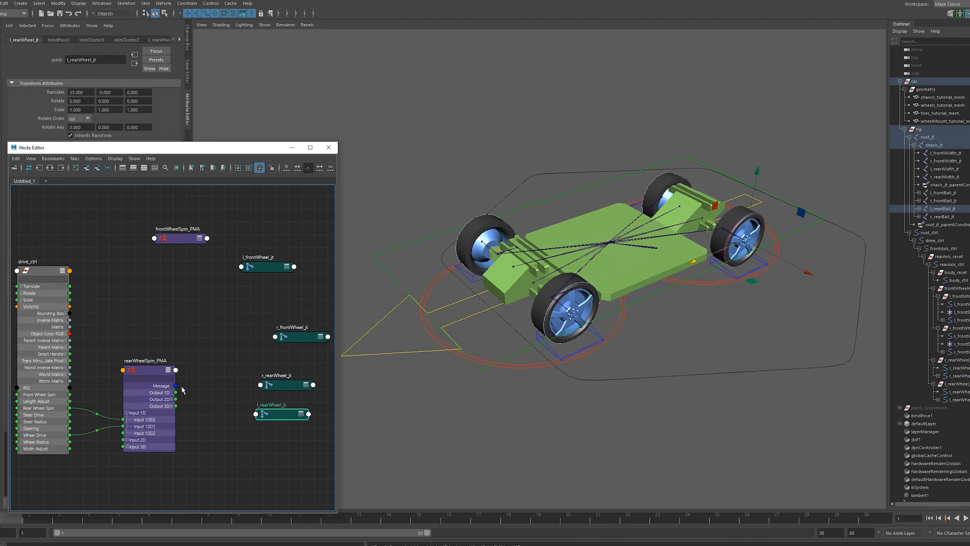
{"action": "left_click_drag", "start_coordinate": [177, 392], "coordinate": [265, 383]}
{"action": "mouse_move", "coordinate": [325, 397]}
{"action": "left_click", "coordinate": [354, 398]}
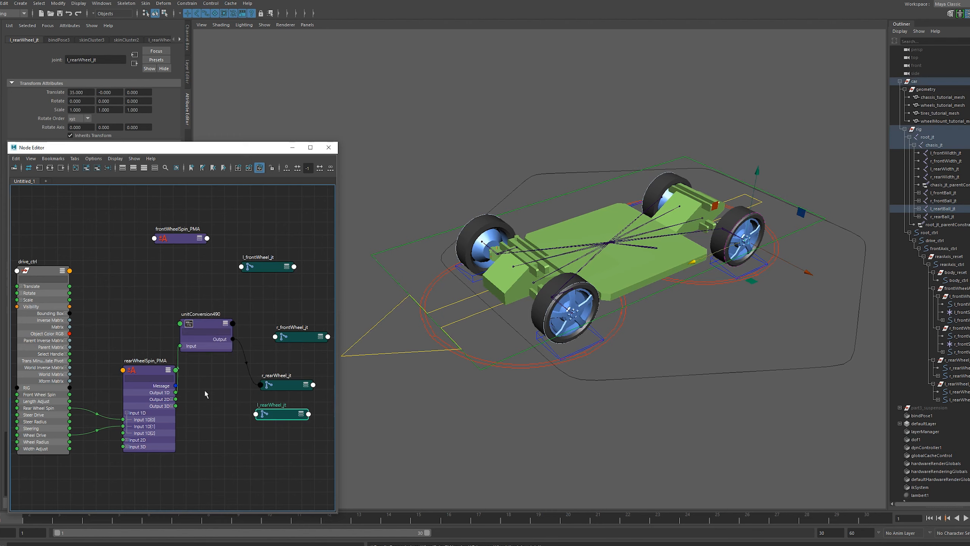
Step: Rearrange the unit conversion and l_rearWheel_jt nodes, and connect the rear wheel spin output to l_rearWheel_jt's rotation
{"action": "left_click_drag", "start_coordinate": [202, 324], "coordinate": [263, 451]}
{"action": "left_click", "coordinate": [244, 387]}
{"action": "mouse_move", "coordinate": [304, 465]}
{"action": "left_click", "coordinate": [357, 466]}
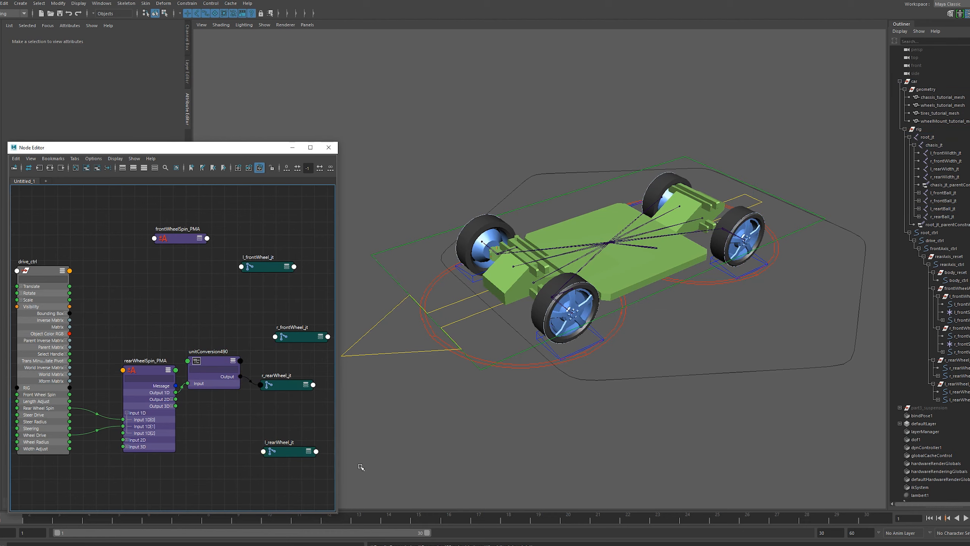
Step: Test the rear wheels by moving drive_ctrl along Z and scrubbing its Rear Wheel Spin, and undo these changes
{"action": "left_click", "coordinate": [390, 358]}
{"action": "middle_click_drag", "start_coordinate": [564, 283], "coordinate": [522, 311]}
{"action": "left_click", "coordinate": [187, 38]}
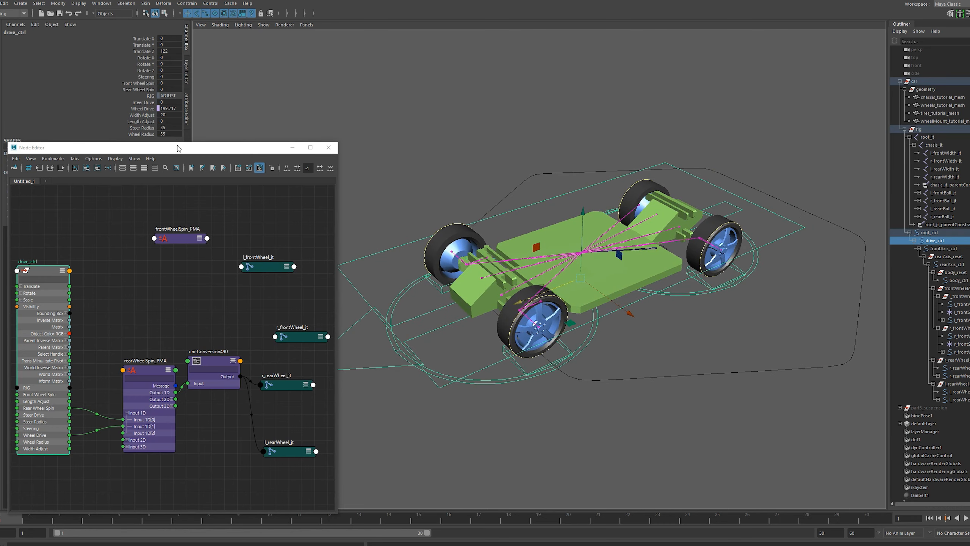
{"action": "left_click_drag", "start_coordinate": [153, 147], "coordinate": [145, 206]}
{"action": "left_click", "coordinate": [139, 89]}
{"action": "middle_click_drag", "start_coordinate": [420, 157], "coordinate": [676, 144]}
{"action": "key", "text": "ctrl+z"}
{"action": "key", "text": "ctrl+z"}
{"action": "key", "text": "ctrl+z"}
{"action": "key", "text": "ctrl+z"}
Step: Rearrange l_frontWheel_jt, r_frontWheel_jt and frontWheelSpin_PMA in the graph, leaving the wheel spin node between drive_ctrl and the front wheel joints
{"action": "left_click_drag", "start_coordinate": [565, 214], "coordinate": [563, 190], "text": "alt"}
{"action": "left_click_drag", "start_coordinate": [192, 423], "coordinate": [197, 435]}
{"action": "left_click_drag", "start_coordinate": [249, 328], "coordinate": [272, 296]}
{"action": "left_click_drag", "start_coordinate": [287, 399], "coordinate": [274, 357]}
{"action": "left_click", "coordinate": [170, 300]}
{"action": "left_click_drag", "start_coordinate": [171, 300], "coordinate": [147, 307]}
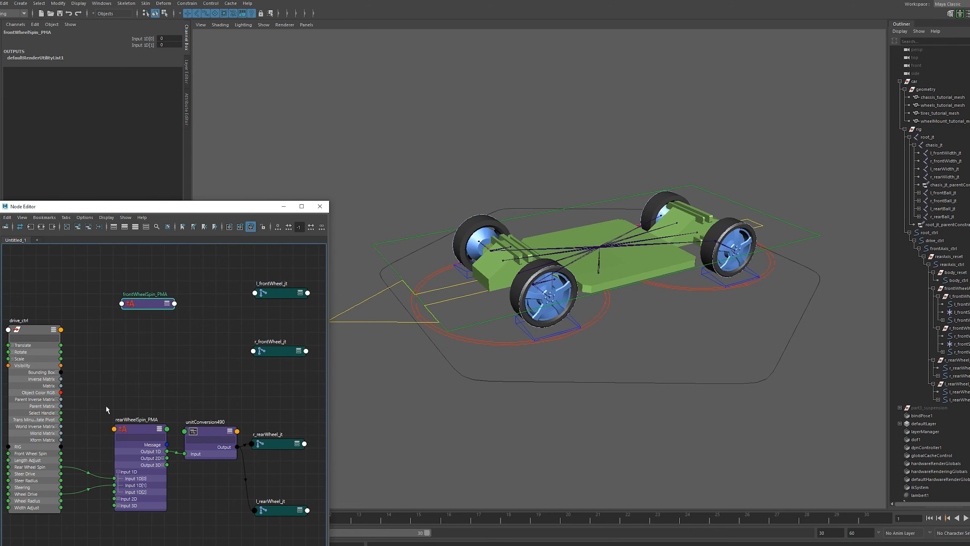
Step: Connect drive_ctrl's Front Wheel Spin to frontWheelSpin_PMA's Input 1D[0] and Wheel Drive to its Input 1D[1]
{"action": "left_click_drag", "start_coordinate": [61, 453], "coordinate": [122, 304]}
{"action": "mouse_move", "coordinate": [151, 307]}
{"action": "left_click", "coordinate": [193, 309]}
{"action": "left_click", "coordinate": [126, 326]}
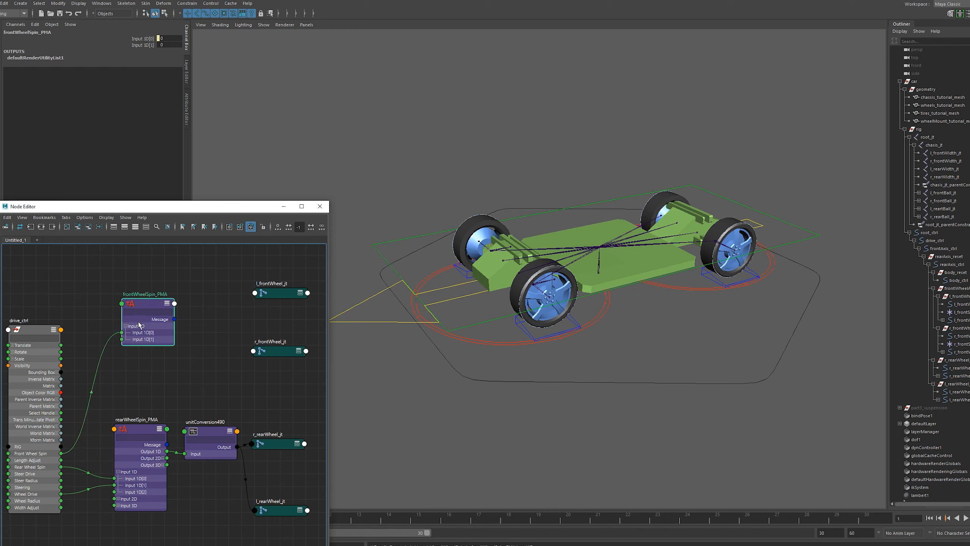
{"action": "left_click_drag", "start_coordinate": [60, 494], "coordinate": [122, 338]}
{"action": "left_click_drag", "start_coordinate": [149, 311], "coordinate": [122, 302]}
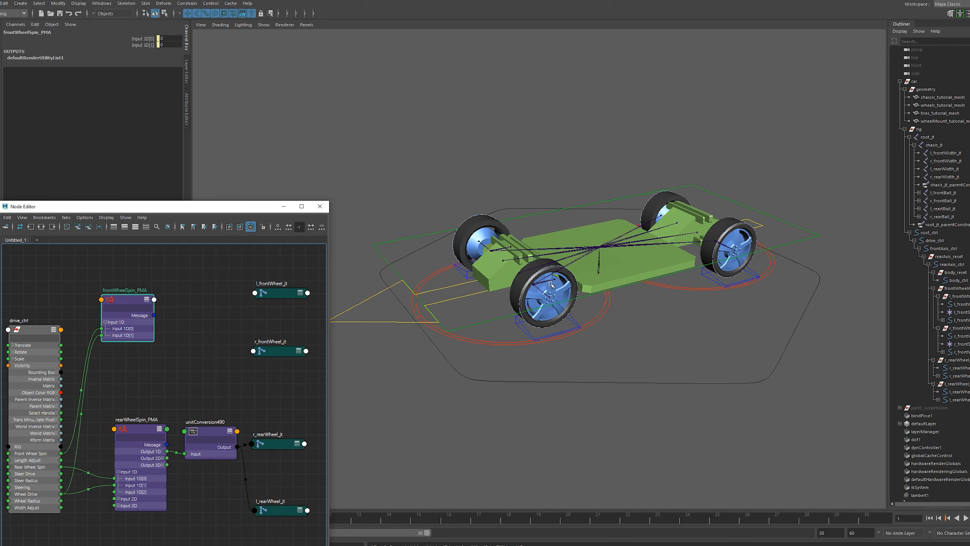
Step: Select l_frontDrive_PMA and r_frontDrive_PMA in the Outliner and add them to the Node Editor graph
{"action": "left_click_drag", "start_coordinate": [779, 294], "coordinate": [721, 317]}
{"action": "left_click", "coordinate": [847, 299]}
{"action": "scroll", "coordinate": [903, 297], "scroll_direction": "down", "scroll_amount": 15}
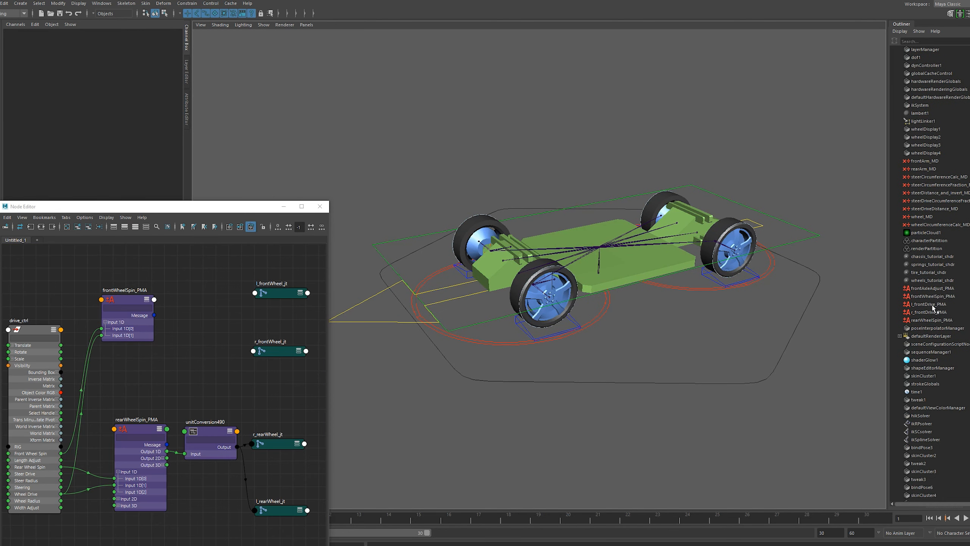
{"action": "left_click", "coordinate": [932, 304]}
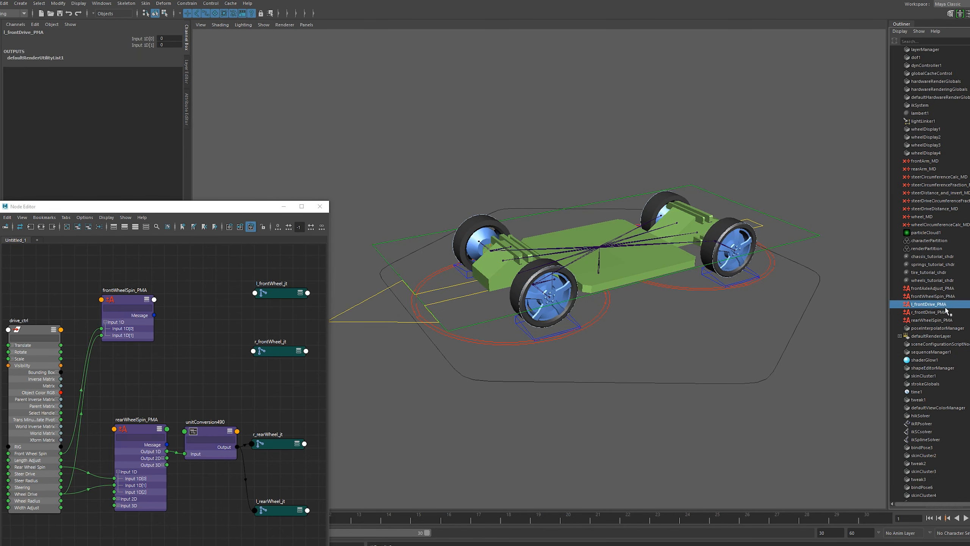
{"action": "left_click", "coordinate": [944, 312], "text": "shift"}
{"action": "middle_click_drag", "start_coordinate": [940, 312], "coordinate": [202, 317]}
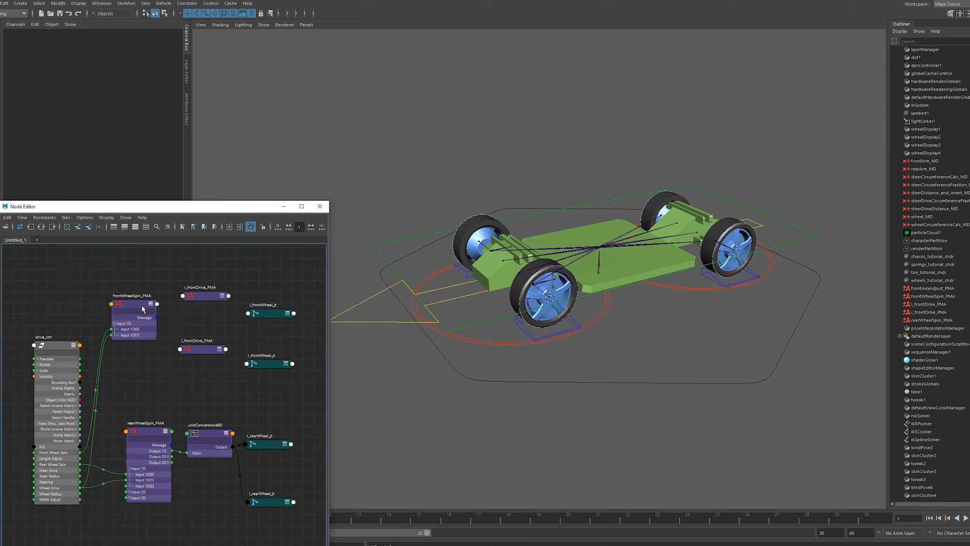
Step: Expand frontWheelSpin_PMA and connect its Output 1D to Input 1D[0] of both r_frontDrive_PMA and l_frontDrive_PMA
{"action": "left_click", "coordinate": [128, 306]}
{"action": "left_click_drag", "start_coordinate": [128, 305], "coordinate": [121, 303]}
{"action": "key", "text": "3"}
{"action": "left_click_drag", "start_coordinate": [150, 320], "coordinate": [182, 295]}
{"action": "mouse_move", "coordinate": [212, 300]}
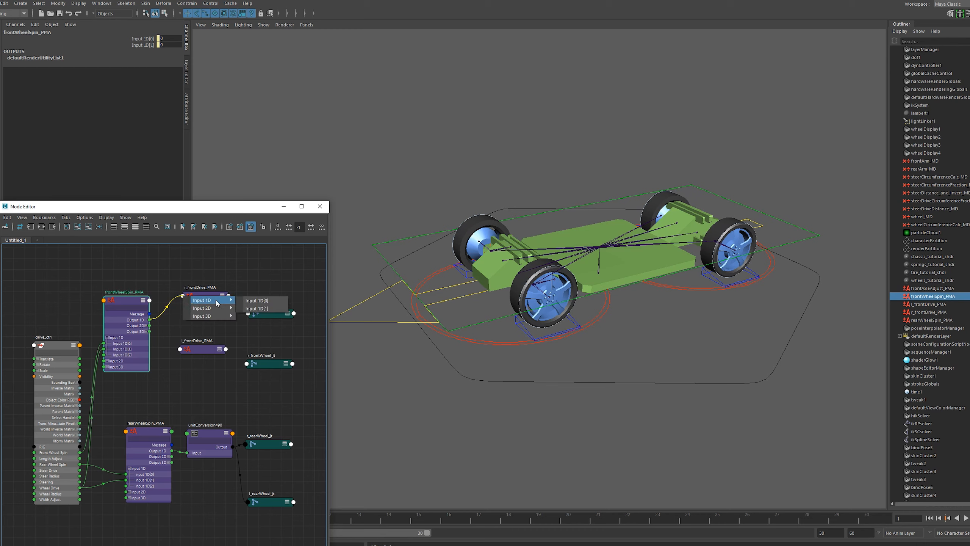
{"action": "left_click", "coordinate": [258, 301]}
{"action": "left_click_drag", "start_coordinate": [149, 319], "coordinate": [182, 350]}
{"action": "mouse_move", "coordinate": [214, 354]}
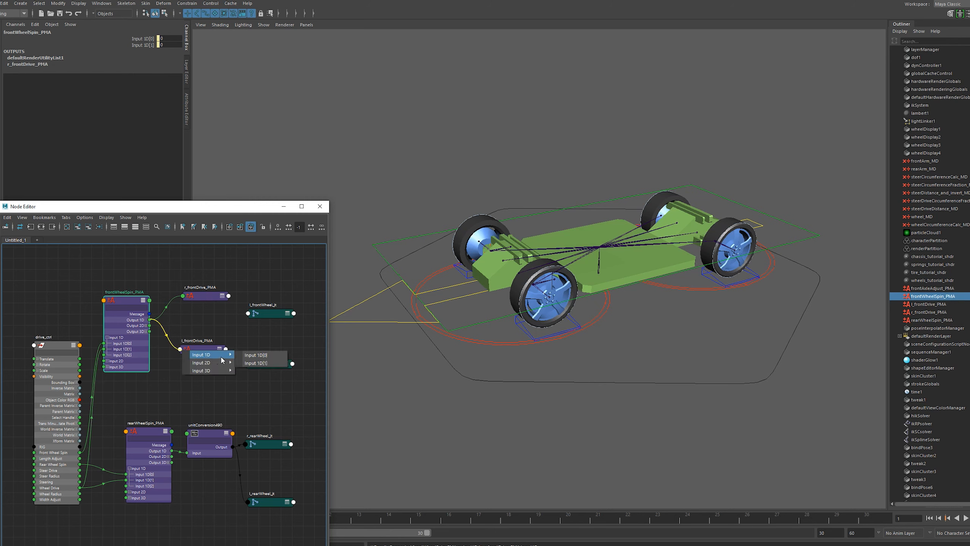
{"action": "left_click", "coordinate": [267, 355]}
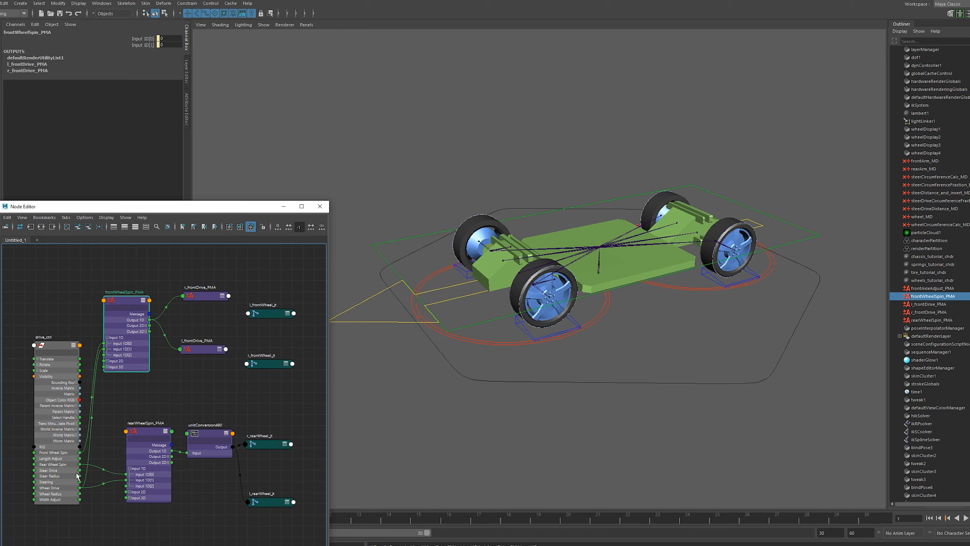
Step: Expand the inputs of l_frontDrive_PMA and r_frontDrive_PMA and connect drive_ctrl's Steer Drive to l_frontDrive_PMA's Input 1D[1]
{"action": "left_click", "coordinate": [220, 350]}
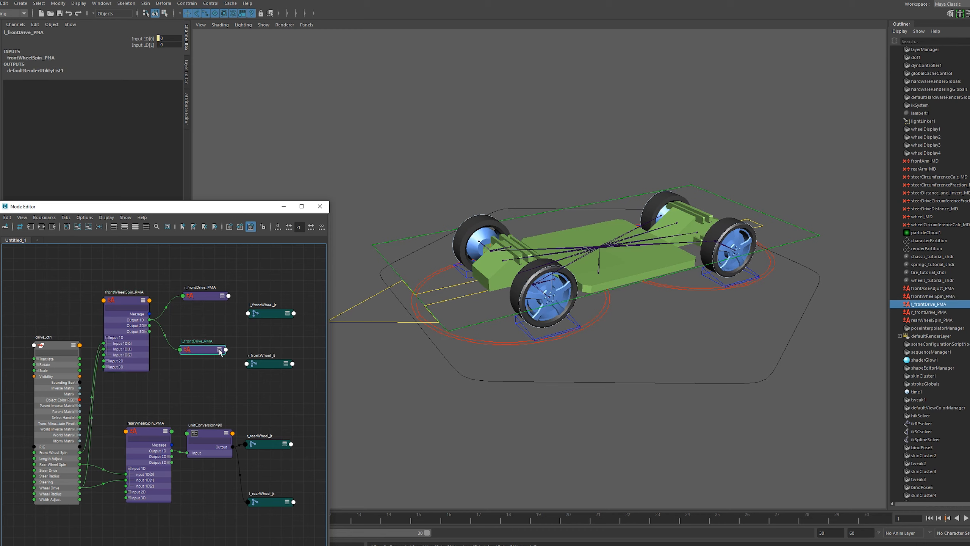
{"action": "left_click", "coordinate": [220, 350]}
{"action": "left_click", "coordinate": [183, 369]}
{"action": "left_click", "coordinate": [222, 295]}
{"action": "left_click", "coordinate": [186, 314]}
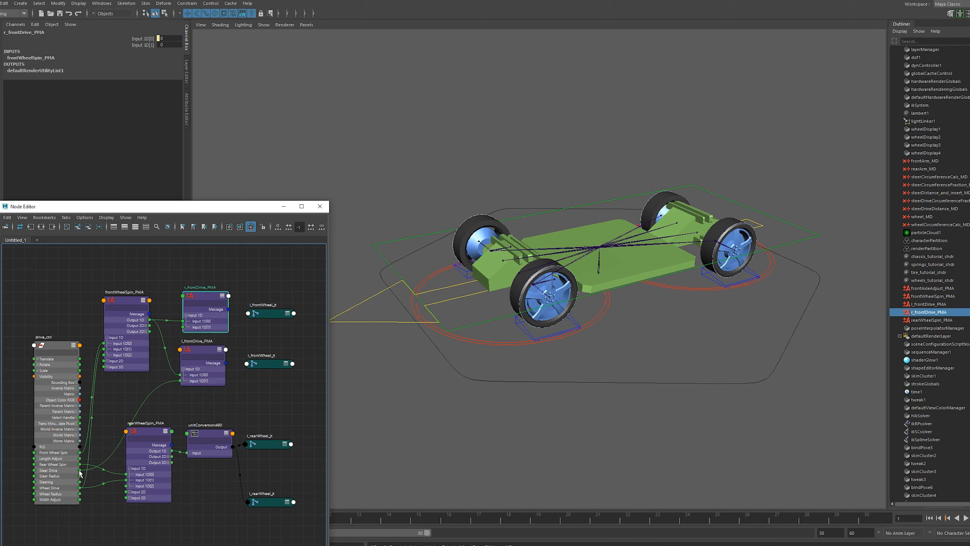
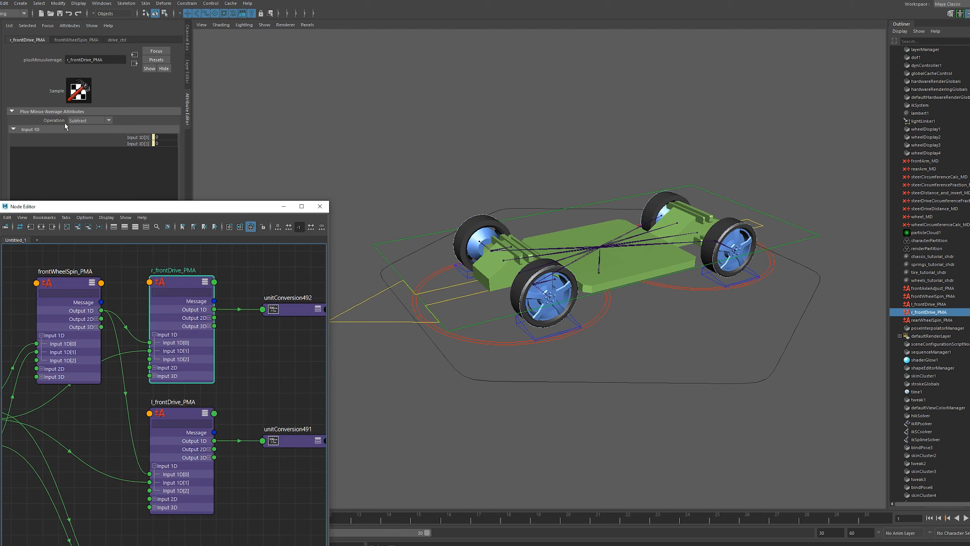
{"action": "left_click", "coordinate": [177, 415]}
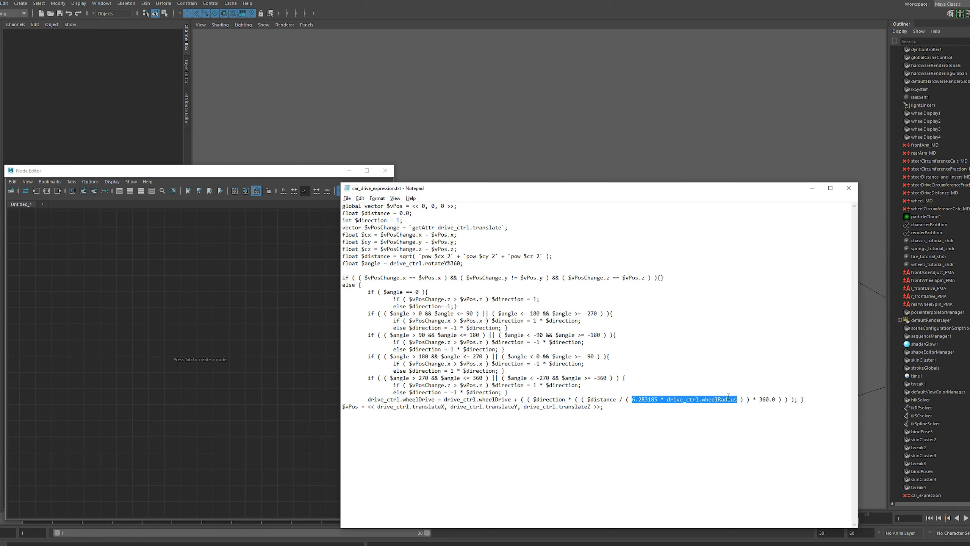
Step: Examine l_frontBall_jt and its wheel from above and around the car to see how the wheel pivots when steering
{"action": "left_click_drag", "start_coordinate": [687, 192], "coordinate": [740, 544]}
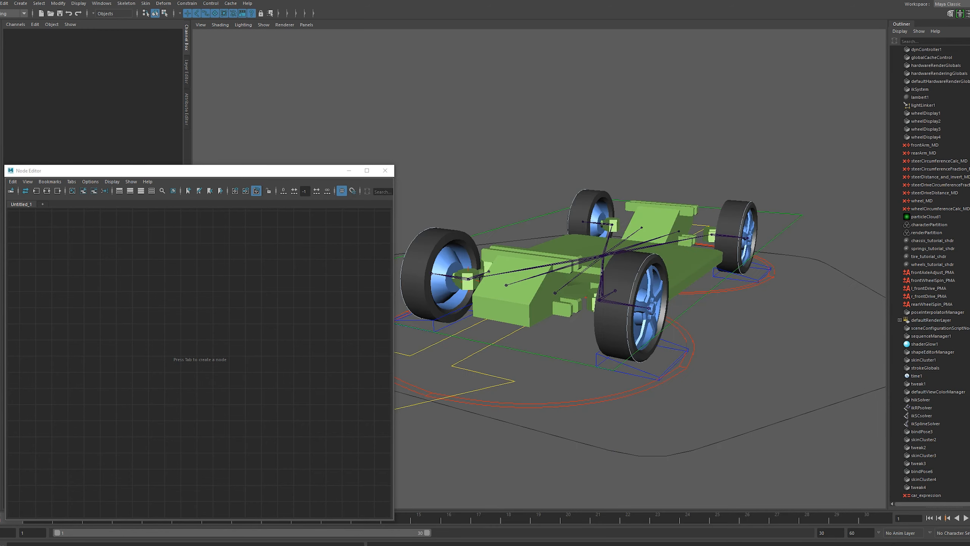
{"action": "left_click_drag", "start_coordinate": [660, 253], "coordinate": [656, 353], "text": "alt"}
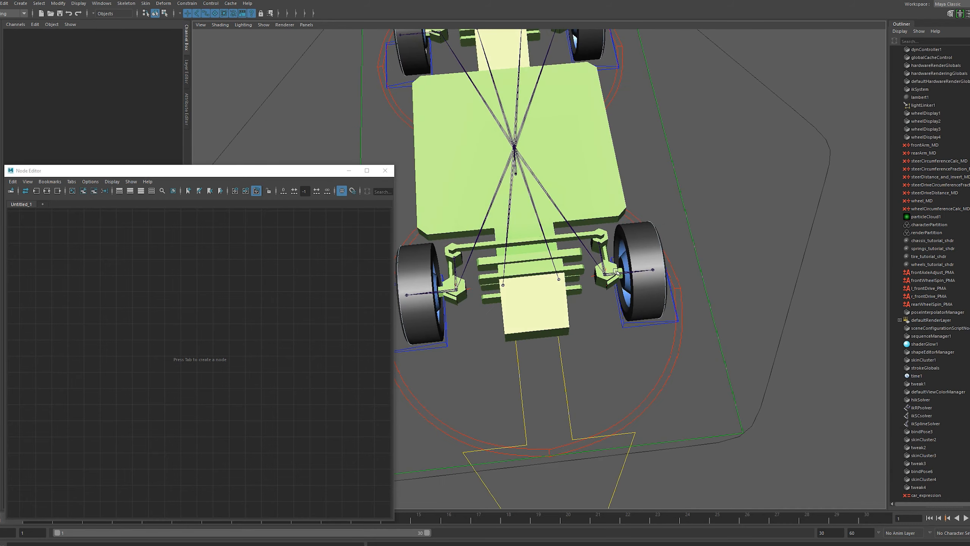
{"action": "left_click", "coordinate": [619, 274]}
{"action": "key", "text": "f"}
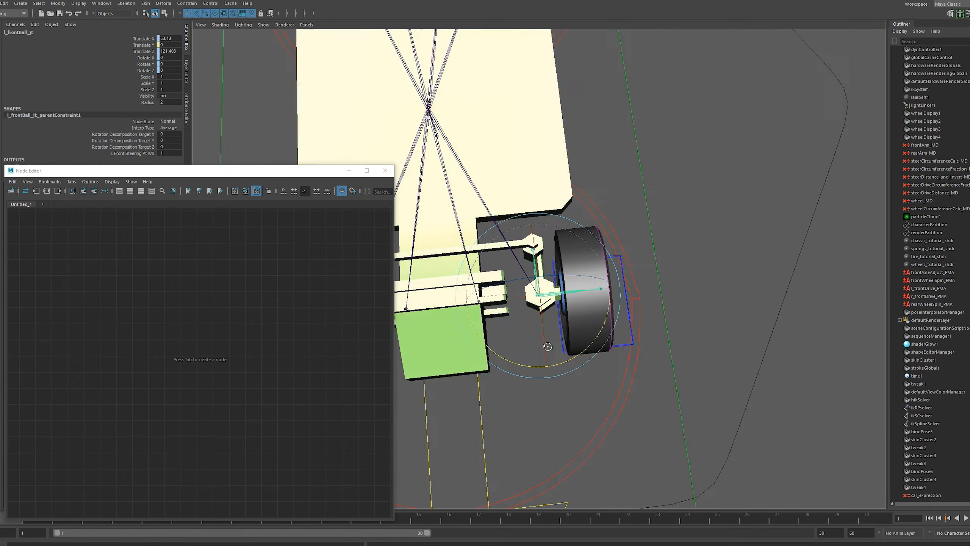
{"action": "left_click_drag", "start_coordinate": [545, 353], "coordinate": [545, 353], "text": "alt"}
{"action": "scroll", "coordinate": [549, 351], "scroll_direction": "up", "scroll_amount": 1}
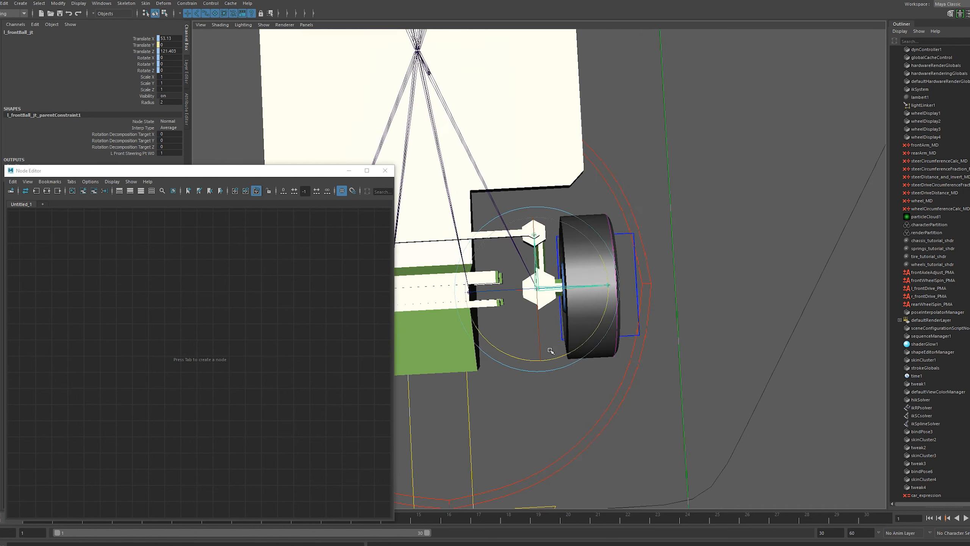
{"action": "middle_click_drag", "start_coordinate": [575, 314], "coordinate": [584, 319], "text": "alt"}
{"action": "right_click_drag", "start_coordinate": [601, 371], "coordinate": [602, 370], "text": "alt"}
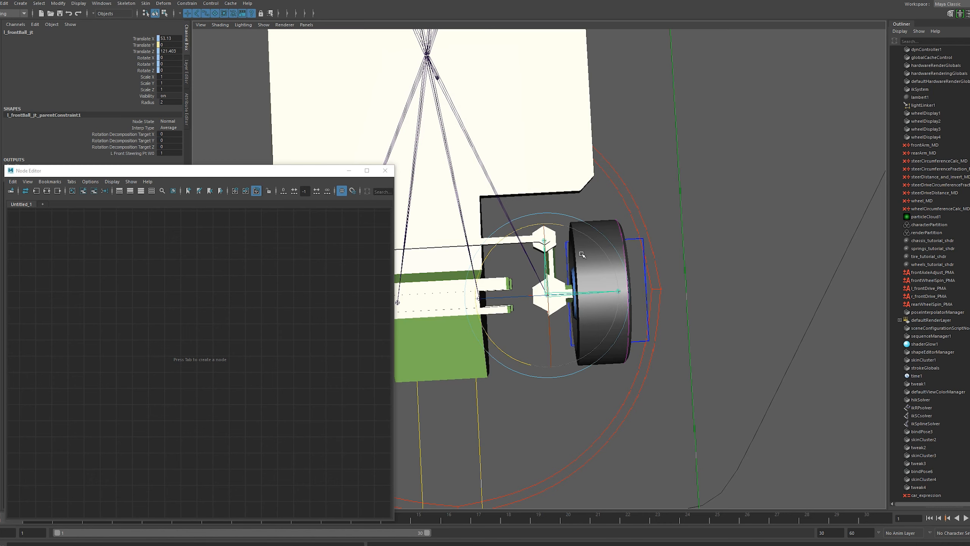
{"action": "left_click_drag", "start_coordinate": [584, 253], "coordinate": [511, 218], "text": "alt"}
{"action": "left_click_drag", "start_coordinate": [575, 331], "coordinate": [556, 312], "text": "alt"}
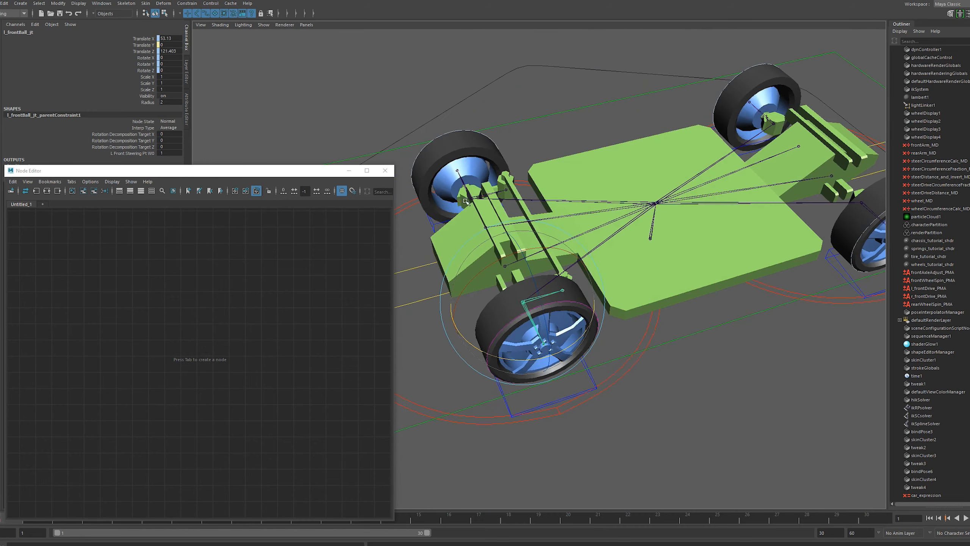
{"action": "left_click_drag", "start_coordinate": [485, 278], "coordinate": [647, 340], "text": "alt"}
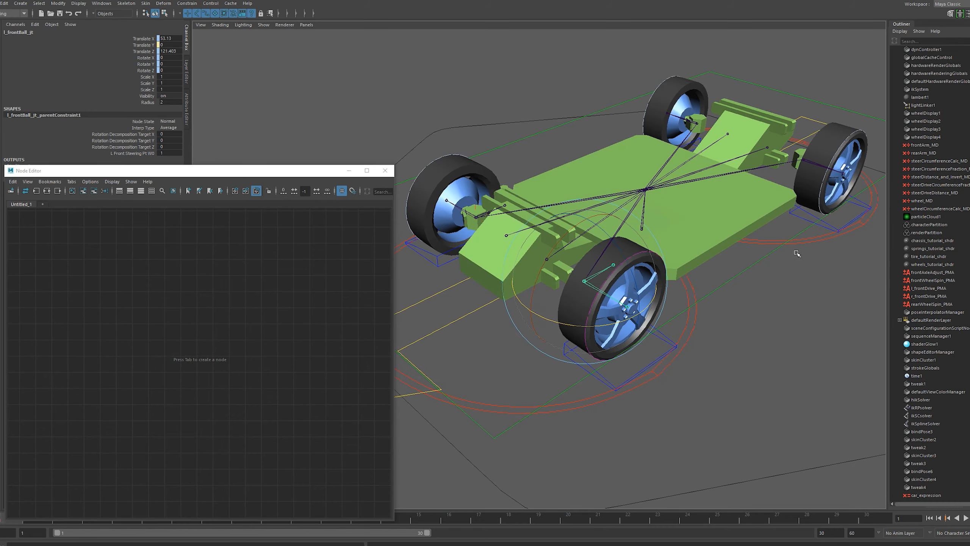
Step: Add the five steer multiplyDivide nodes and wheelCircumferenceCalc_MD to the graph, and reposition steerDriveCircumferenceFraction_MD
{"action": "left_click", "coordinate": [959, 162]}
{"action": "left_click", "coordinate": [952, 193], "text": "shift"}
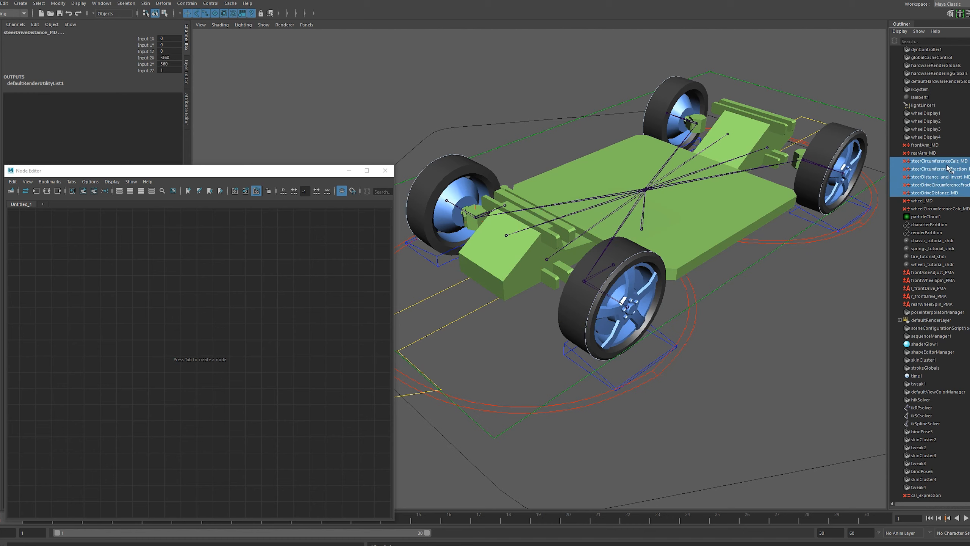
{"action": "left_click", "coordinate": [949, 209], "text": "ctrl"}
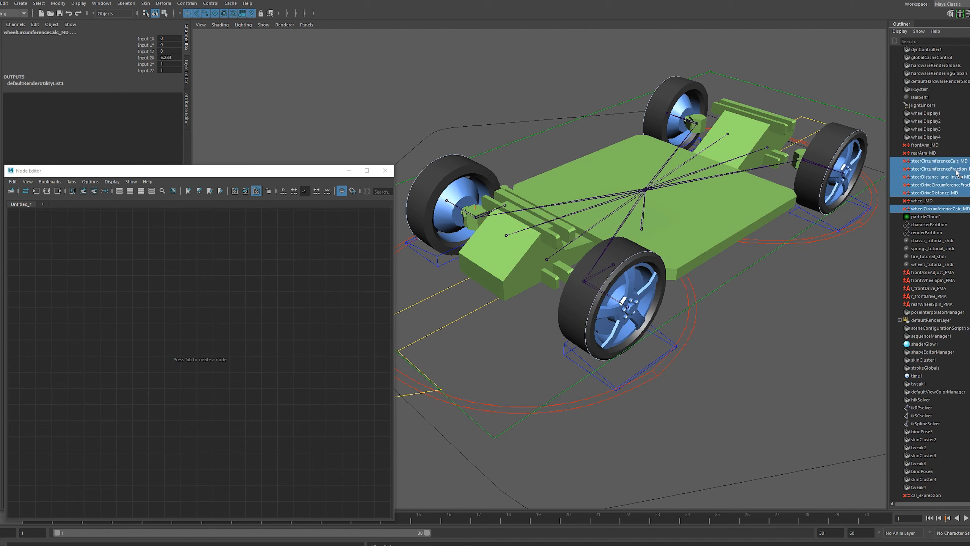
{"action": "left_click", "coordinate": [86, 193]}
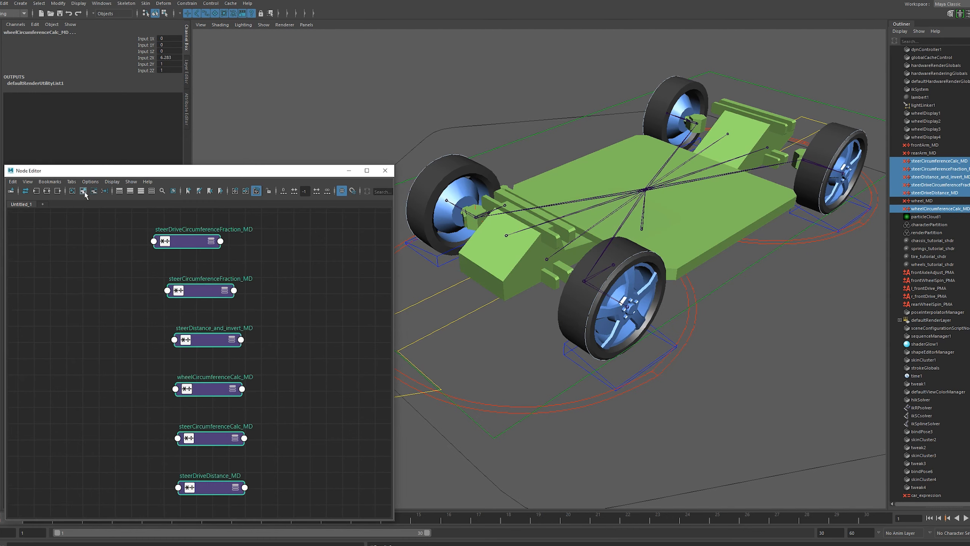
{"action": "left_click", "coordinate": [271, 266]}
{"action": "left_click", "coordinate": [207, 249]}
{"action": "left_click_drag", "start_coordinate": [206, 249], "coordinate": [198, 251]}
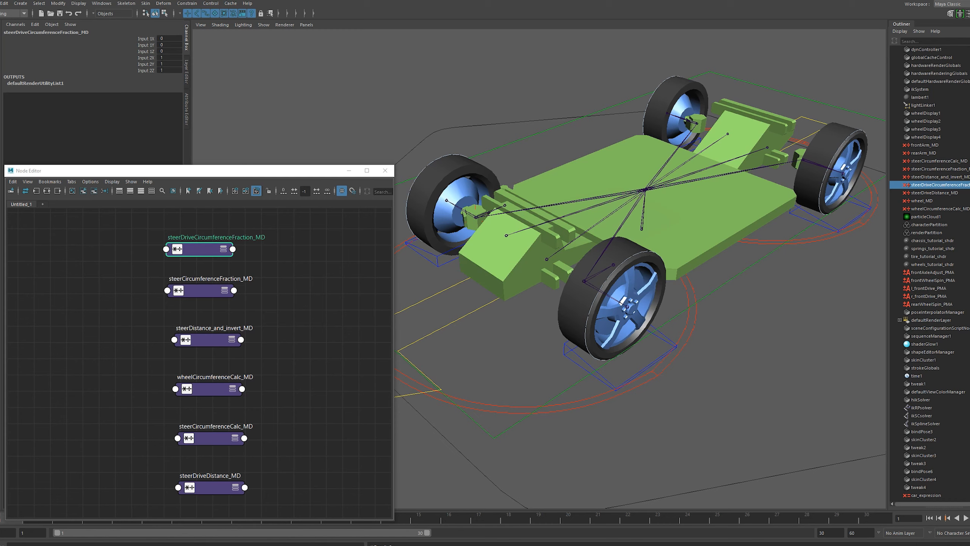
Step: Review the 6.283185 * drive_ctrl.wheelRadius term in car_drive_expression.txt and select l_frontWheel_jt to examine it from above
{"action": "left_click", "coordinate": [214, 545]}
{"action": "left_click_drag", "start_coordinate": [686, 370], "coordinate": [792, 370]}
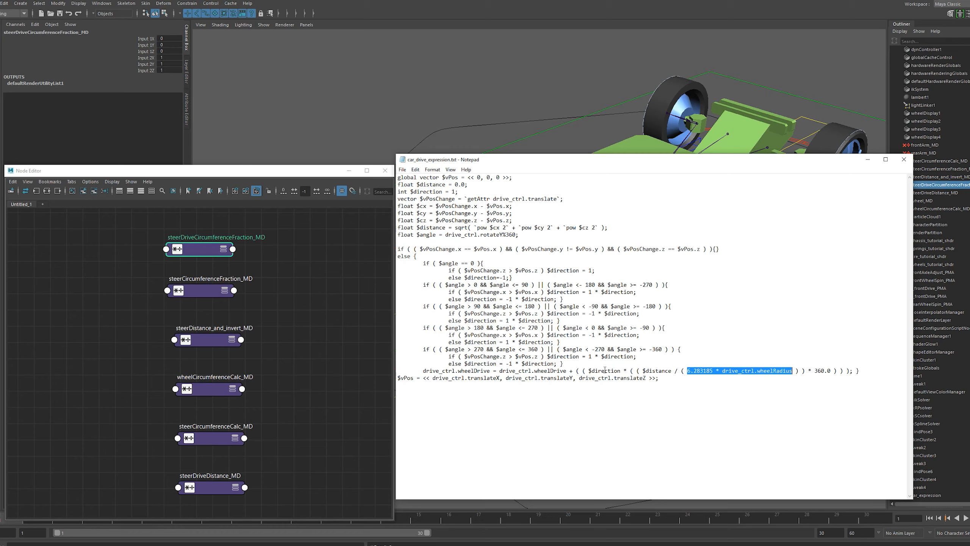
{"action": "left_click_drag", "start_coordinate": [698, 157], "coordinate": [750, 545]}
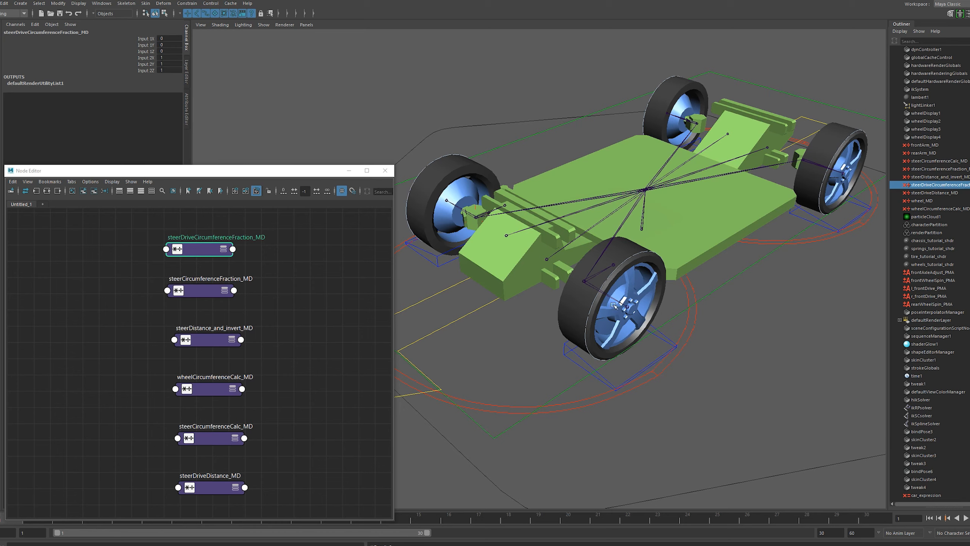
{"action": "mouse_move", "coordinate": [594, 282]}
{"action": "left_mouse_down", "text": "alt"}
{"action": "mouse_move", "coordinate": [617, 290]}
{"action": "mouse_move", "coordinate": [597, 268]}
{"action": "left_mouse_up", "text": "alt"}
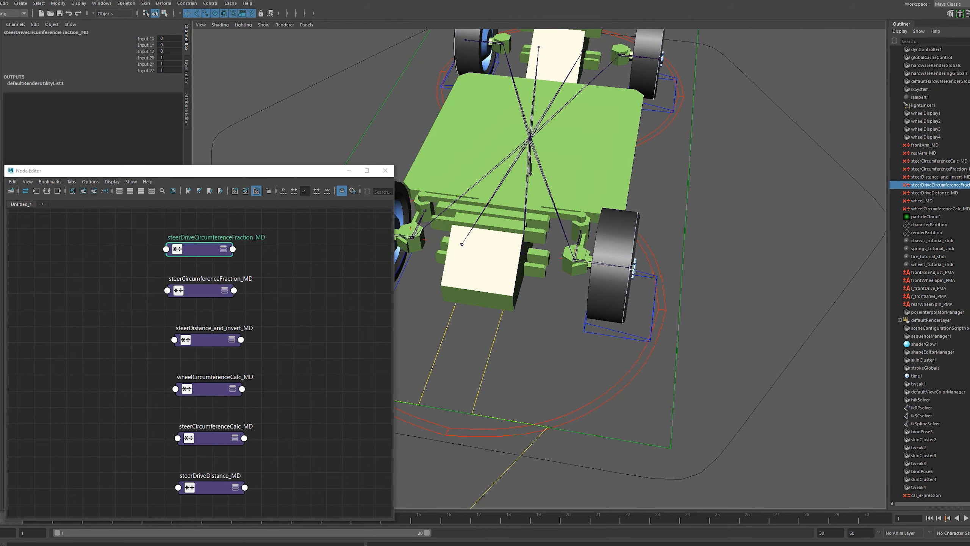
{"action": "left_click", "coordinate": [590, 260]}
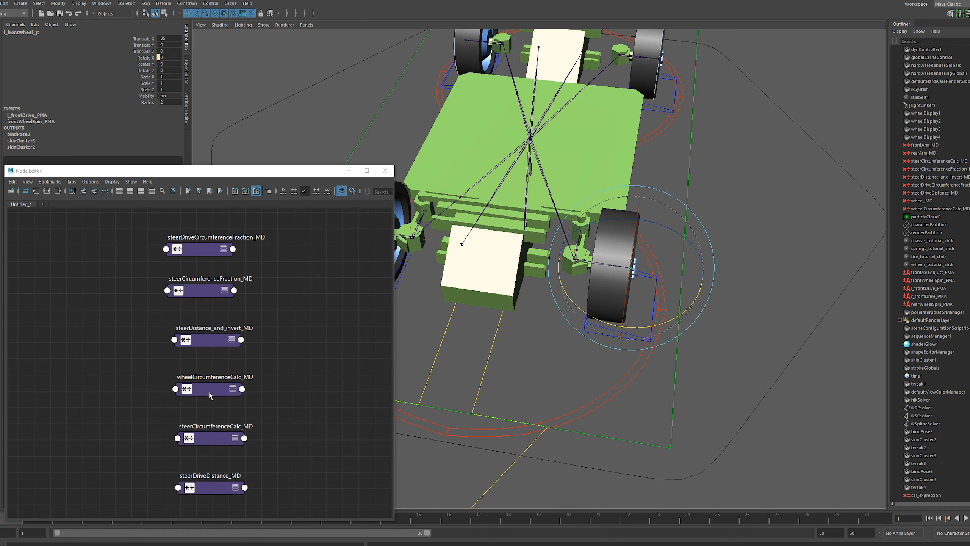
Step: Move steerCircumferenceCalc_MD apart from the other nodes and check its Operation and Input 2X attributes
{"action": "left_click_drag", "start_coordinate": [202, 441], "coordinate": [76, 287]}
{"action": "double_click", "coordinate": [78, 287]}
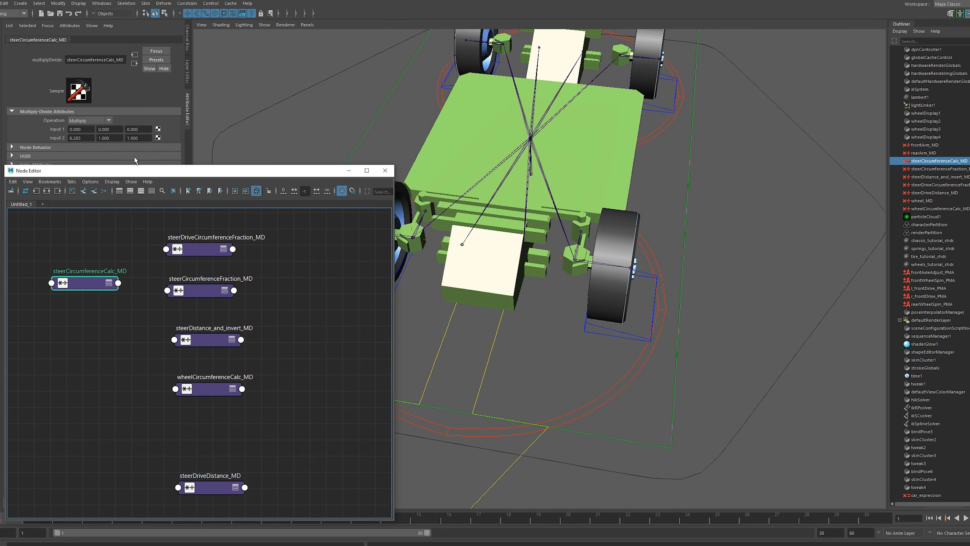
{"action": "double_click", "coordinate": [79, 137]}
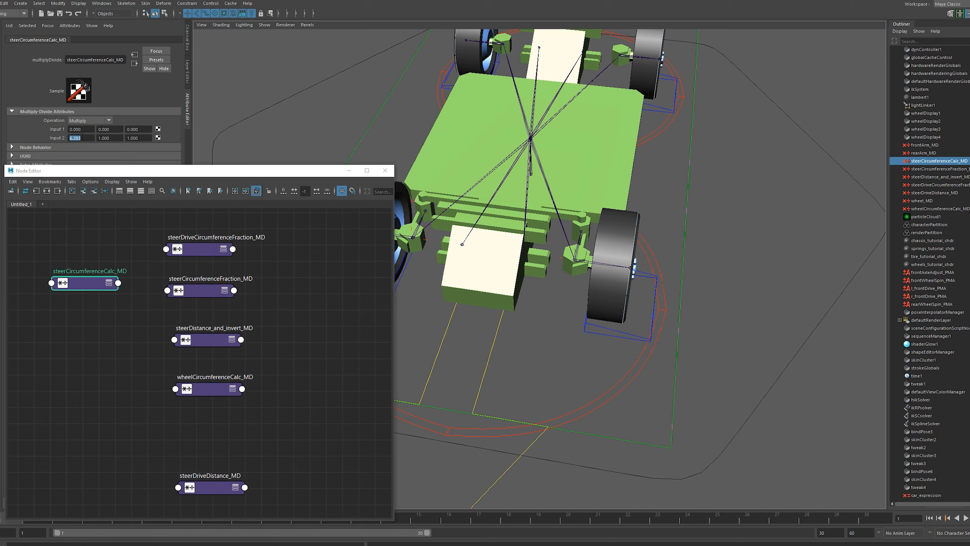
Step: Add drive_ctrl to the Node Editor graph and place it with its attributes listed beside steerCircumferenceCalc_MD
{"action": "left_click", "coordinate": [484, 363]}
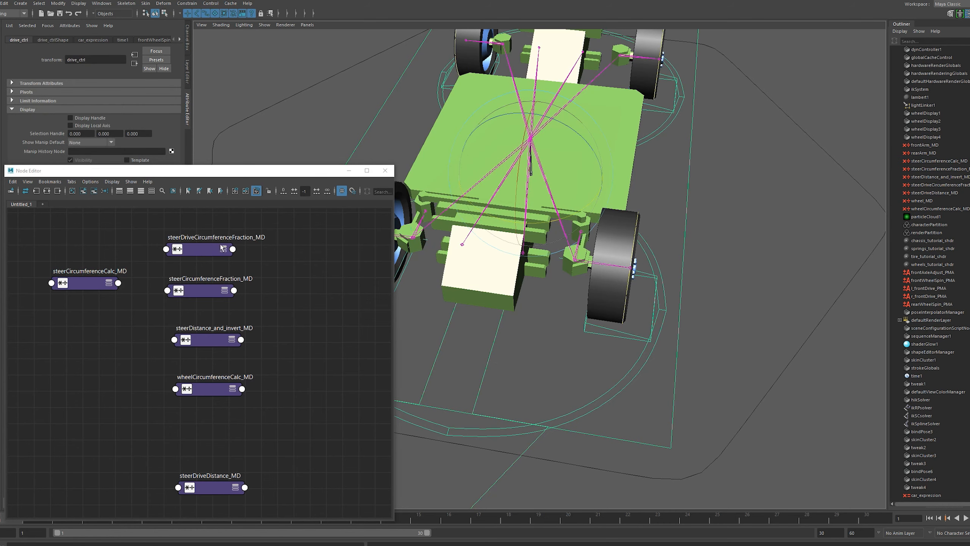
{"action": "left_click", "coordinate": [84, 191]}
{"action": "left_click_drag", "start_coordinate": [313, 358], "coordinate": [129, 320]}
{"action": "left_click", "coordinate": [102, 326]}
{"action": "left_click", "coordinate": [73, 299]}
{"action": "left_click_drag", "start_coordinate": [55, 301], "coordinate": [56, 226]}
Step: Connect drive_ctrl's Steer Radius to steerCircumferenceCalc_MD's Input 1X and inspect that node's inputs
{"action": "left_click_drag", "start_coordinate": [83, 407], "coordinate": [98, 321]}
{"action": "mouse_move", "coordinate": [112, 329]}
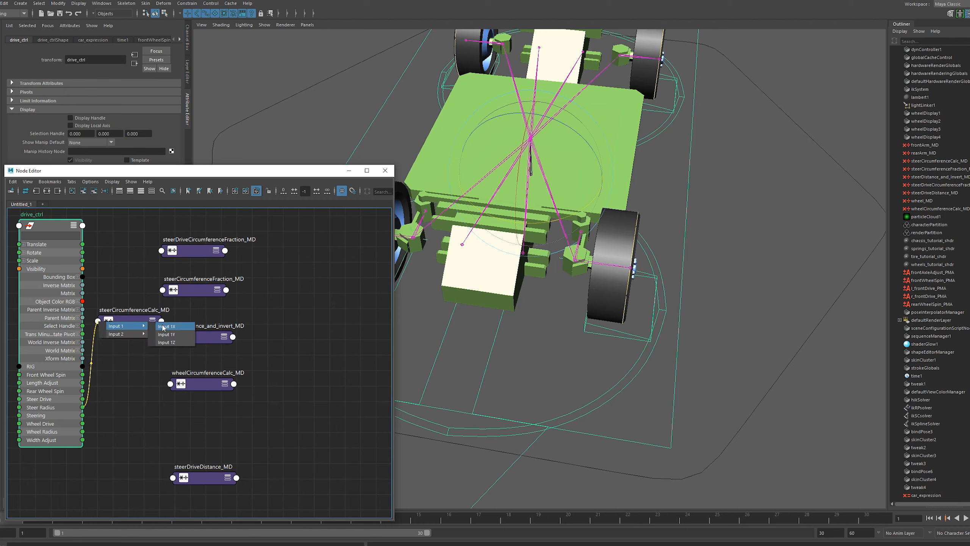
{"action": "left_click", "coordinate": [166, 327]}
{"action": "left_click", "coordinate": [127, 325]}
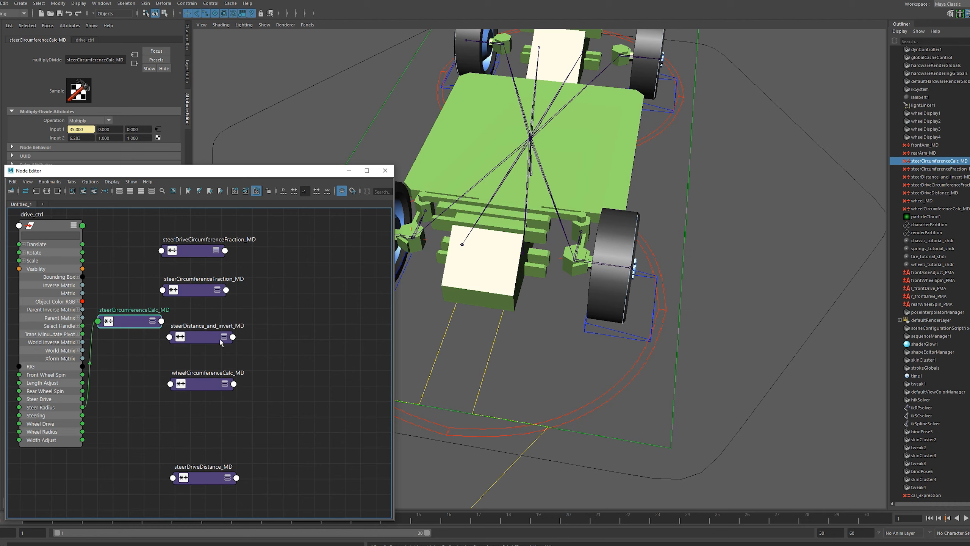
Step: Move the other five multiplyDivide nodes farther from drive_ctrl and shift steerCircumferenceCalc_MD into the freed space
{"action": "left_click_drag", "start_coordinate": [288, 228], "coordinate": [186, 471]}
{"action": "left_click_drag", "start_coordinate": [171, 393], "coordinate": [279, 394]}
{"action": "left_click_drag", "start_coordinate": [130, 322], "coordinate": [151, 328]}
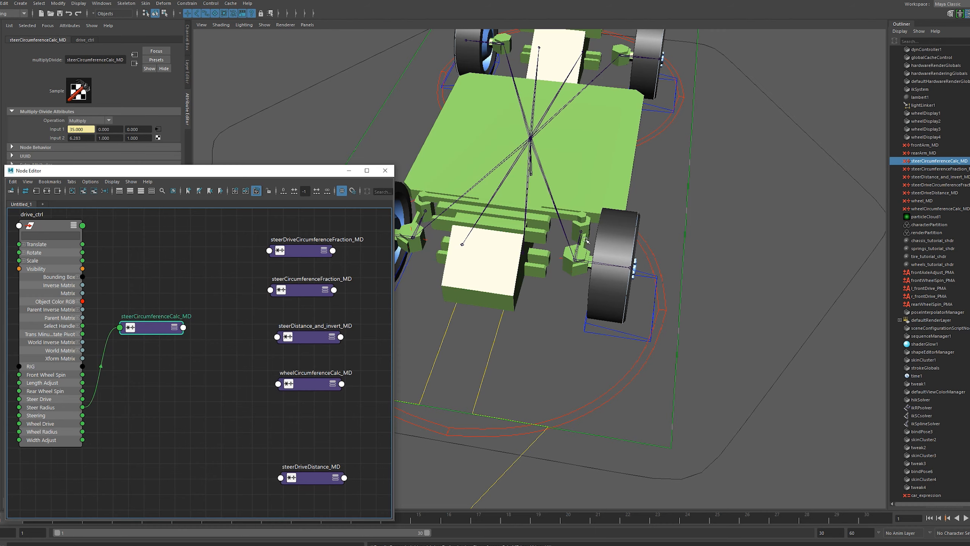
Step: Place steerCircumferenceFraction_MD above steerCircumferenceCalc_MD and connect drive_ctrl's Steering to its Input 1X
{"action": "left_click_drag", "start_coordinate": [589, 229], "coordinate": [600, 239], "text": "alt"}
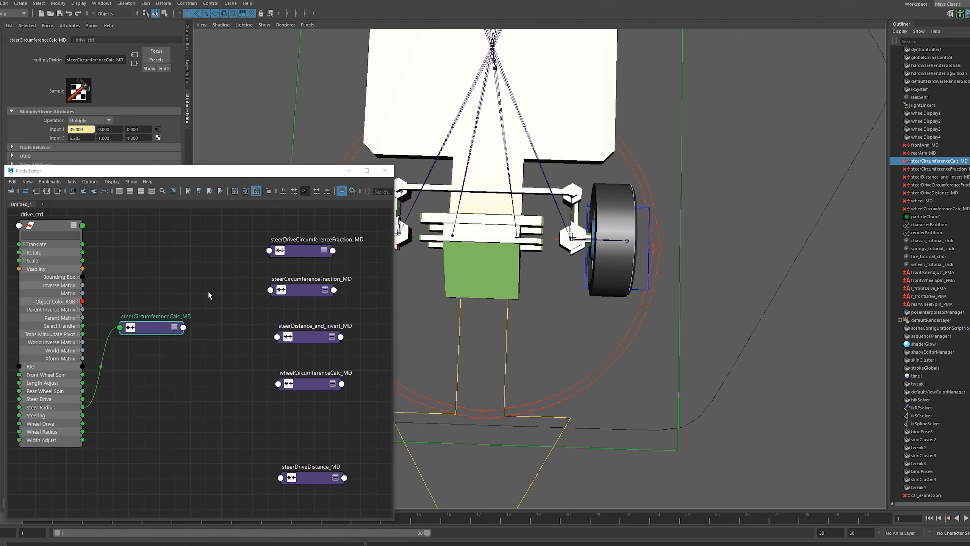
{"action": "left_click_drag", "start_coordinate": [303, 294], "coordinate": [157, 277]}
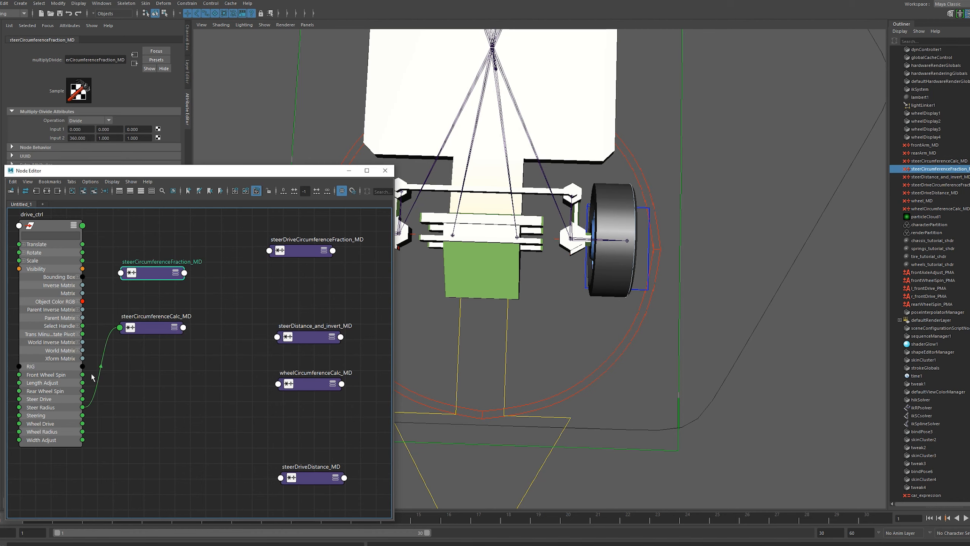
{"action": "left_click_drag", "start_coordinate": [83, 415], "coordinate": [120, 273]}
{"action": "left_click", "coordinate": [190, 281]}
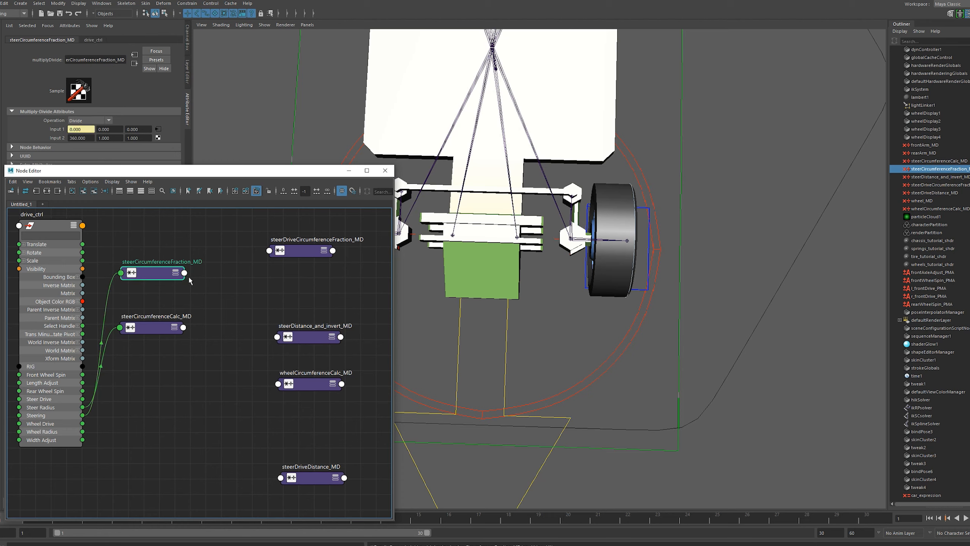
{"action": "left_click_drag", "start_coordinate": [151, 277], "coordinate": [151, 278]}
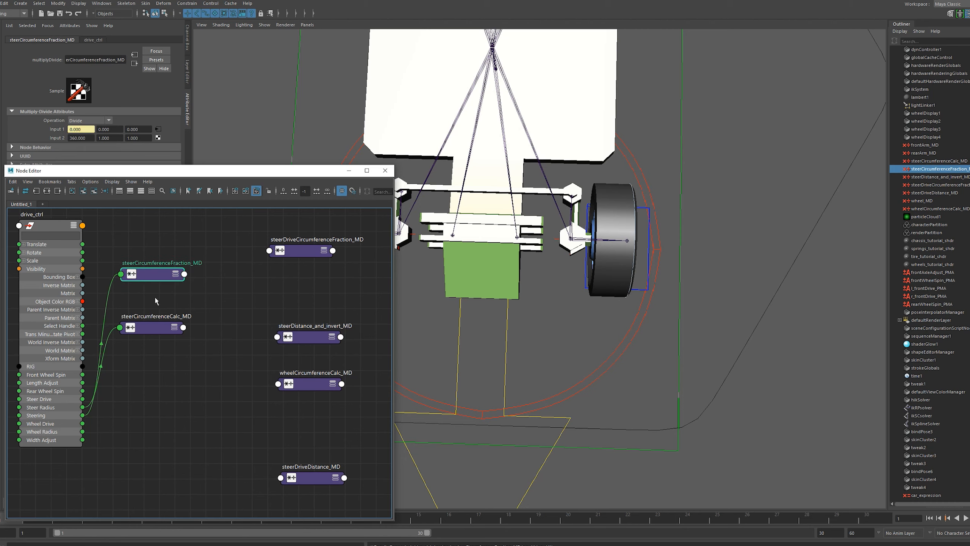
Step: Move steerDistance_and_invert_MD closer, connect steerCircumferenceFraction_MD's Output X to its Input 1X, and show its attributes
{"action": "left_click_drag", "start_coordinate": [307, 339], "coordinate": [267, 306]}
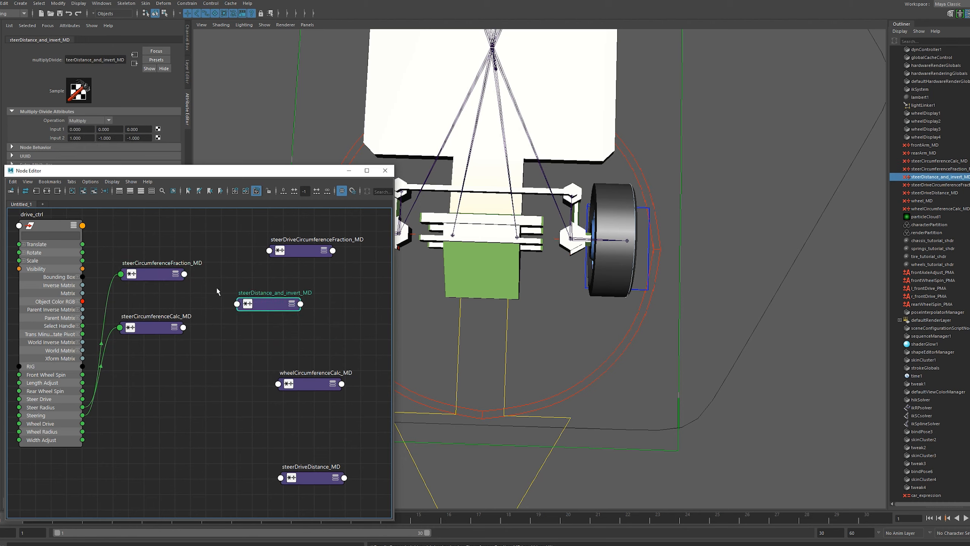
{"action": "left_click", "coordinate": [185, 274]}
{"action": "mouse_move", "coordinate": [221, 279]}
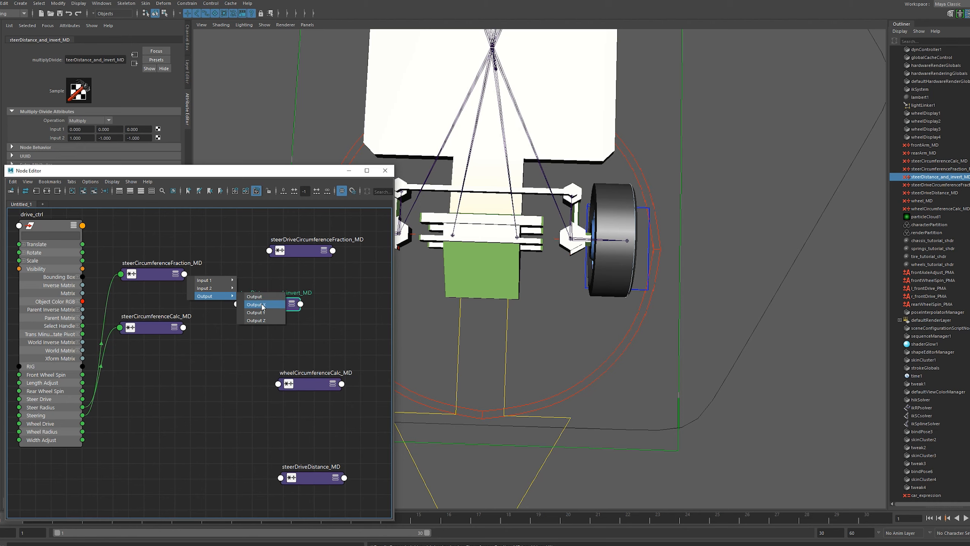
{"action": "left_click", "coordinate": [247, 304]}
{"action": "left_click", "coordinate": [247, 303]}
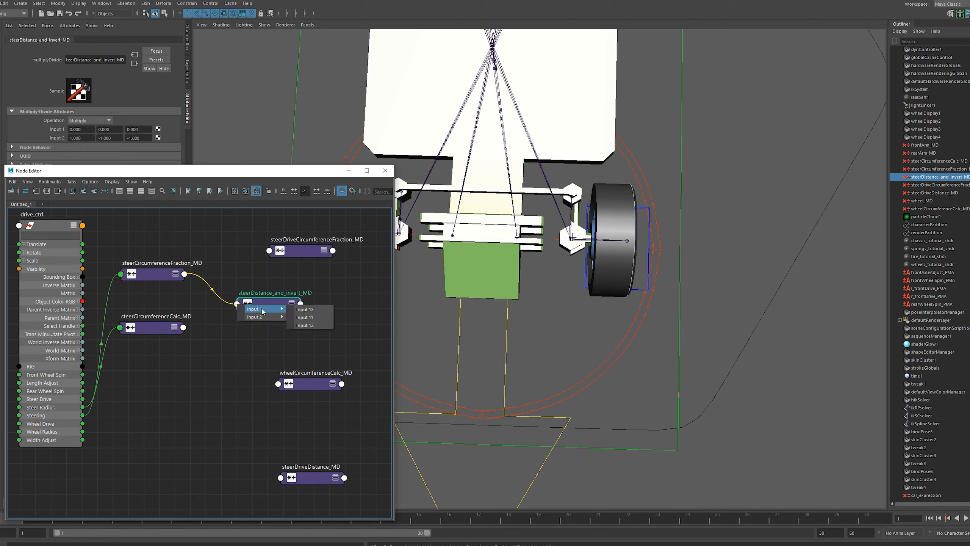
{"action": "left_click", "coordinate": [301, 312]}
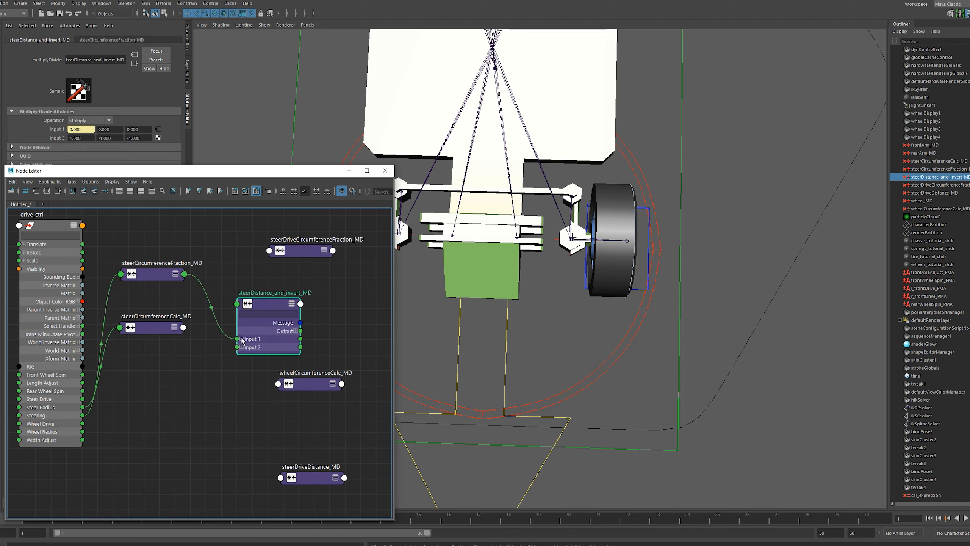
{"action": "key", "text": "3"}
{"action": "left_click_drag", "start_coordinate": [259, 280], "coordinate": [258, 281]}
Step: Move wheelCircumferenceCalc_MD and steerDriveCircumferenceFraction_MD clear of steerDistance_and_invert_MD and shift steerCircumferenceCalc_MD slightly down
{"action": "left_click_drag", "start_coordinate": [306, 385], "coordinate": [311, 420]}
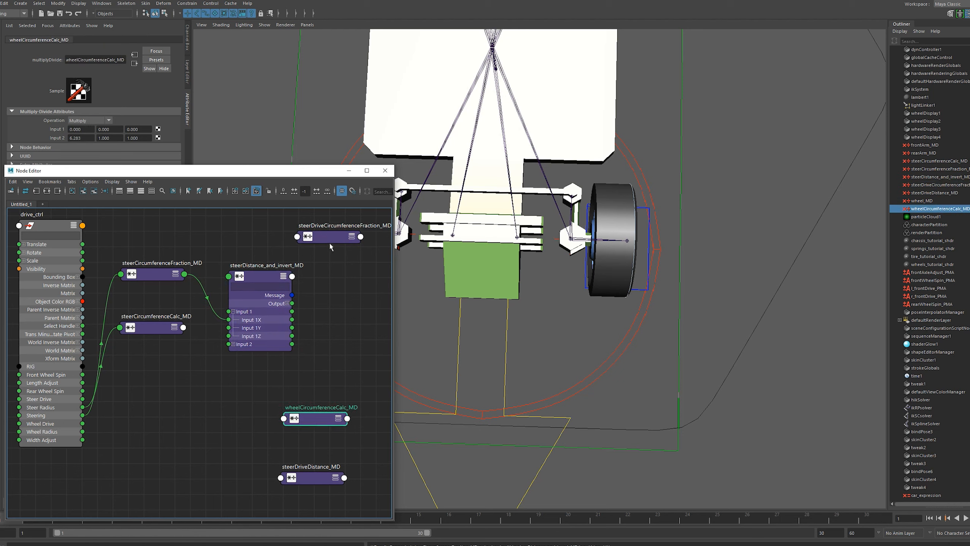
{"action": "left_click_drag", "start_coordinate": [152, 328], "coordinate": [152, 334]}
{"action": "left_click", "coordinate": [155, 274]}
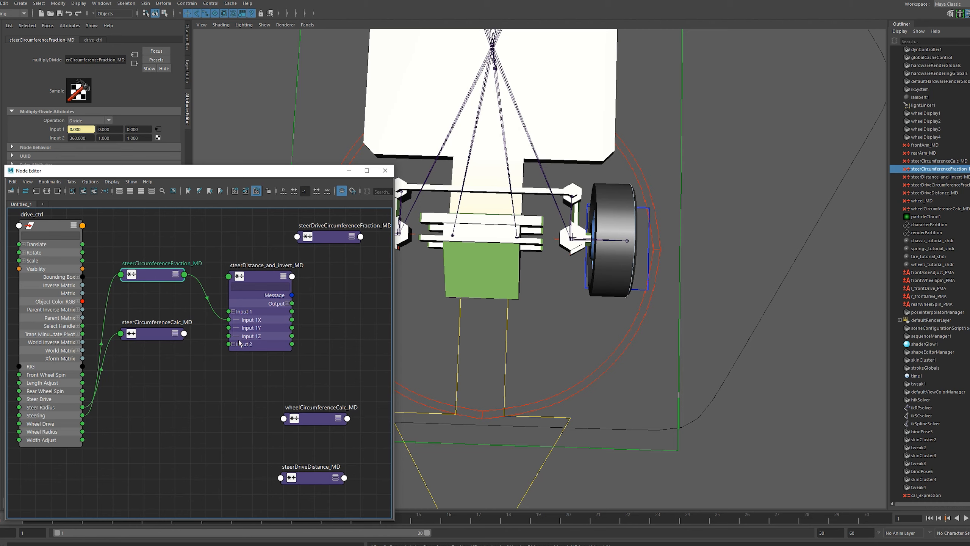
{"action": "left_click", "coordinate": [223, 381]}
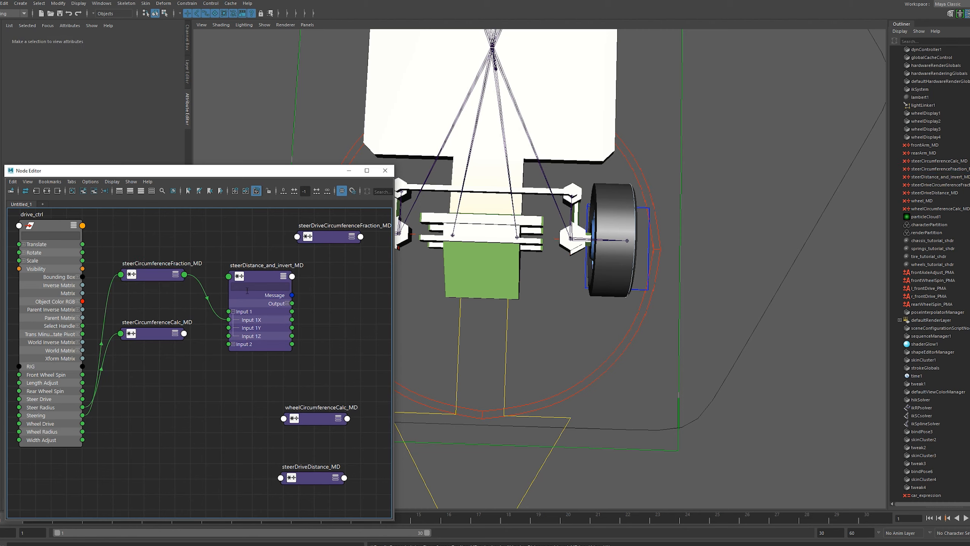
Step: Connect steerCircumferenceCalc_MD's Output X to steerDistance_and_invert_MD's Input 2X
{"action": "left_click", "coordinate": [247, 290]}
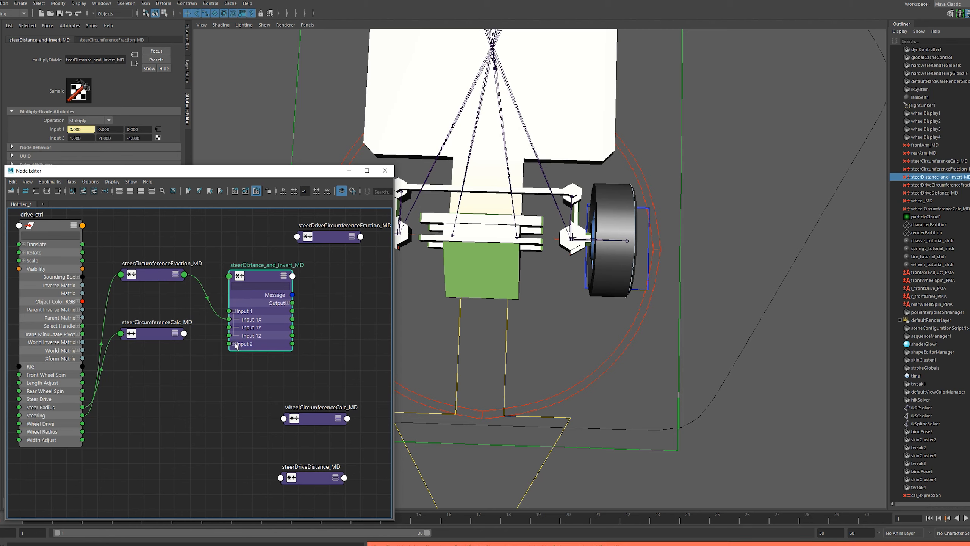
{"action": "left_click", "coordinate": [233, 344]}
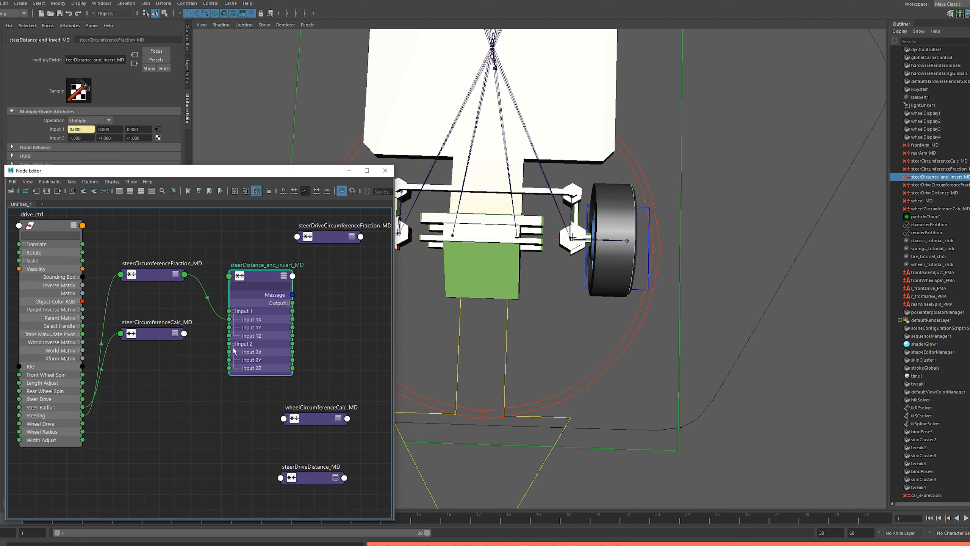
{"action": "left_click", "coordinate": [184, 334]}
{"action": "mouse_move", "coordinate": [212, 354]}
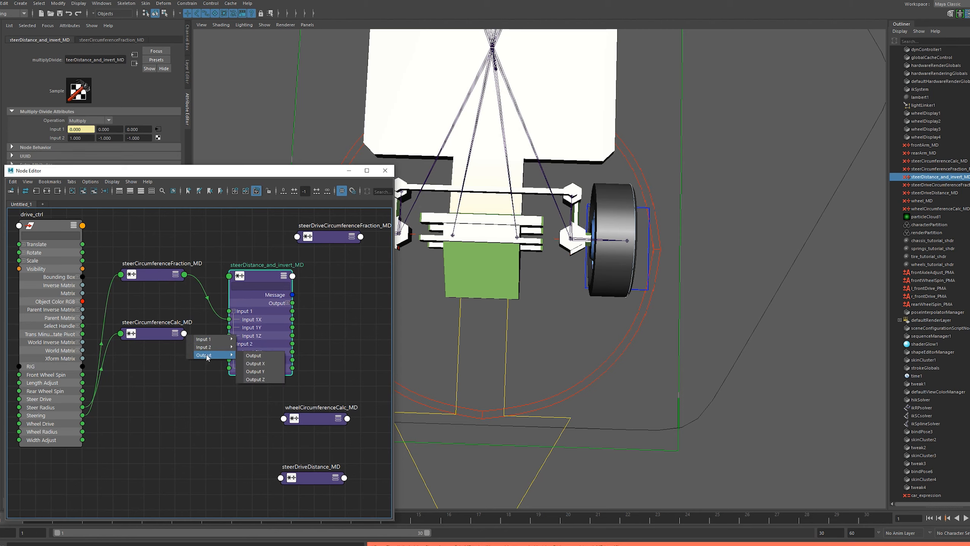
{"action": "left_click", "coordinate": [252, 364]}
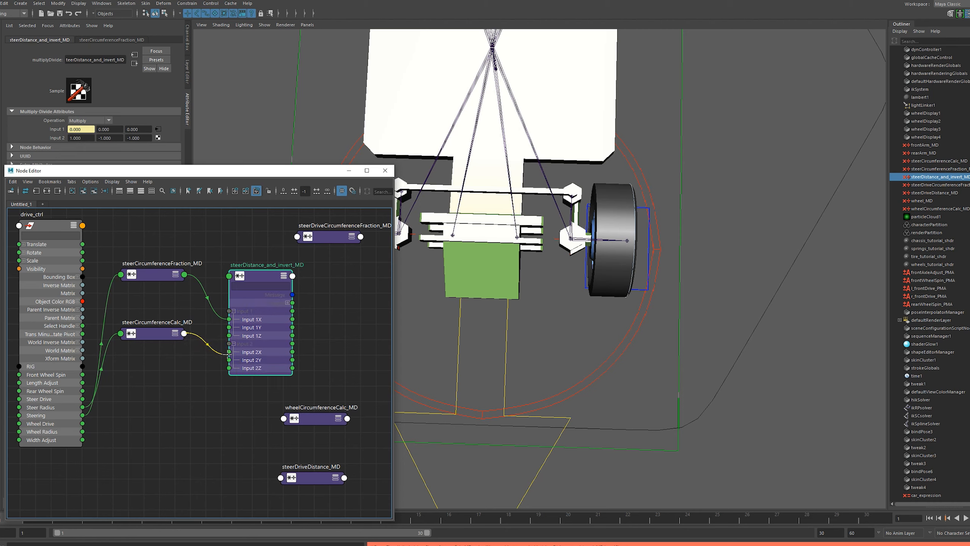
{"action": "left_click", "coordinate": [228, 351]}
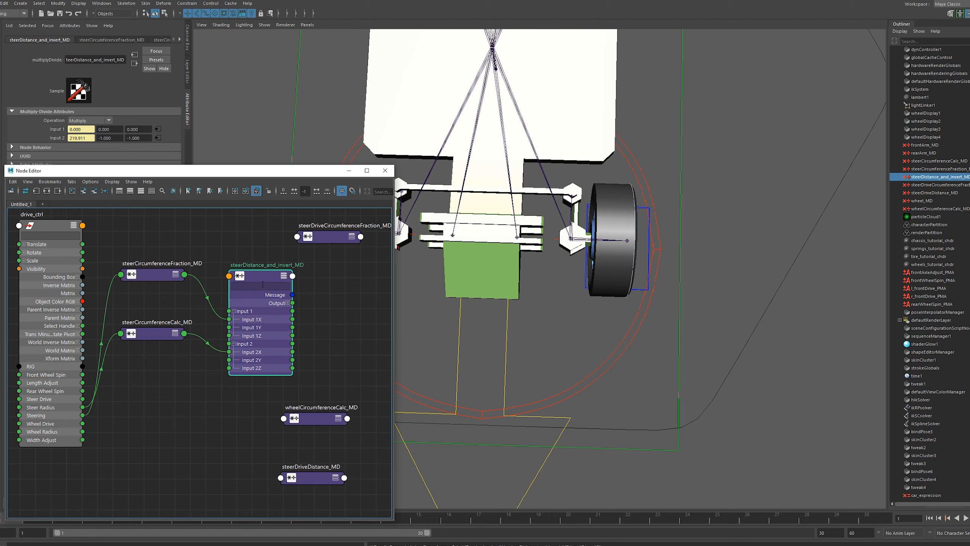
Step: Move steerDistance_and_invert_MD nearer its source nodes and place wheelCircumferenceCalc_MD below them with its attributes listed
{"action": "left_click_drag", "start_coordinate": [266, 282], "coordinate": [262, 279]}
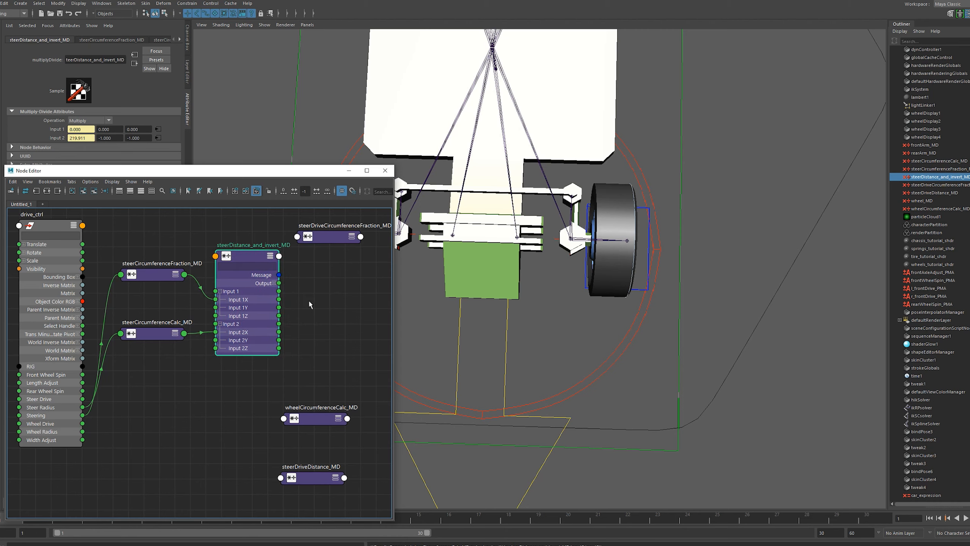
{"action": "left_click", "coordinate": [308, 302]}
{"action": "left_click", "coordinate": [242, 268]}
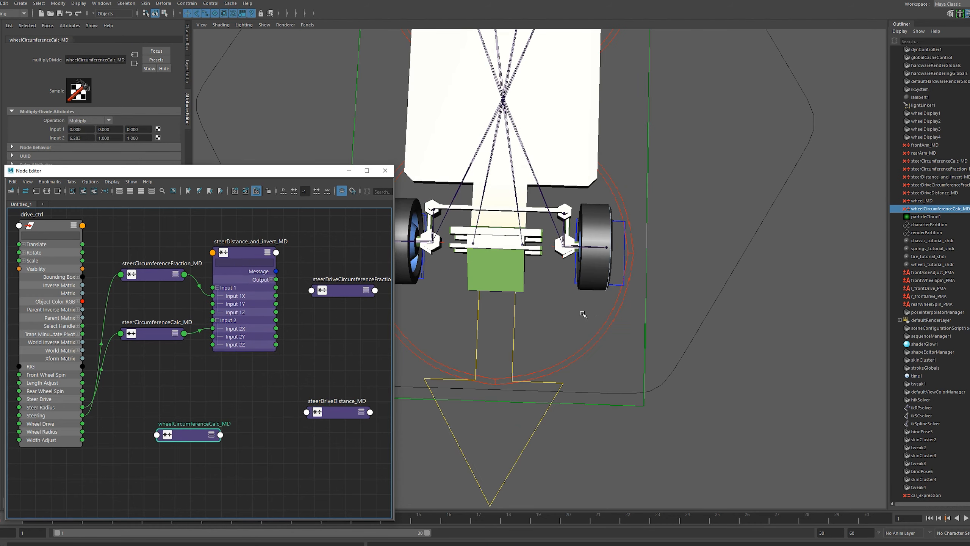
{"action": "left_click_drag", "start_coordinate": [590, 308], "coordinate": [551, 287], "text": "alt"}
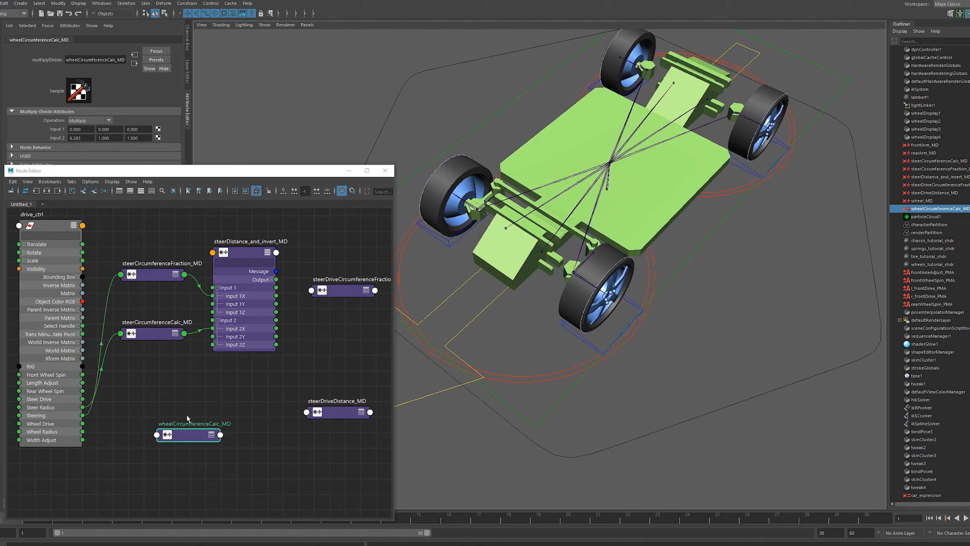
{"action": "left_click_drag", "start_coordinate": [197, 440], "coordinate": [189, 429]}
{"action": "left_click", "coordinate": [203, 425]}
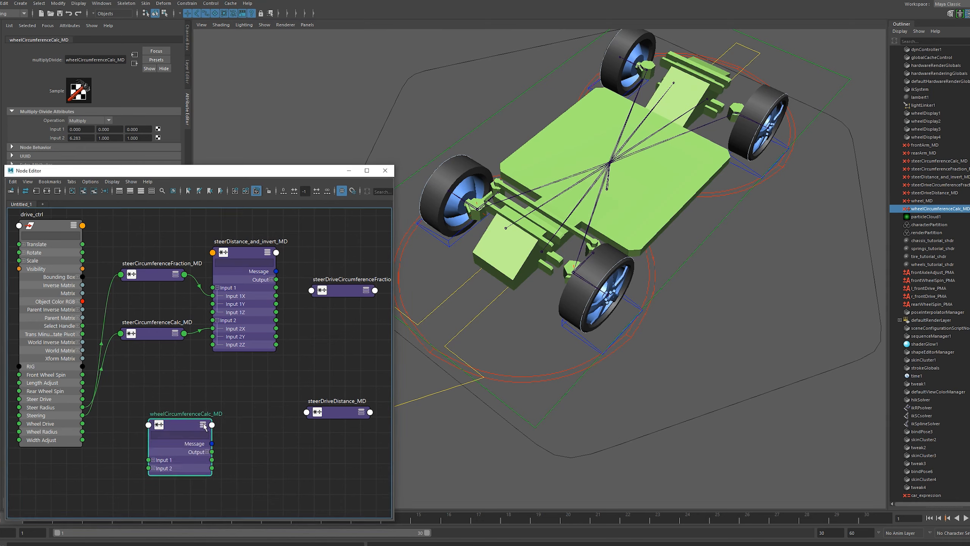
Step: Compare steerCircumferenceCalc_MD's inputs with wheelCircumferenceCalc_MD's and connect drive_ctrl's Wheel Radius to wheelCircumferenceCalc_MD's Input 1X
{"action": "left_click", "coordinate": [147, 335]}
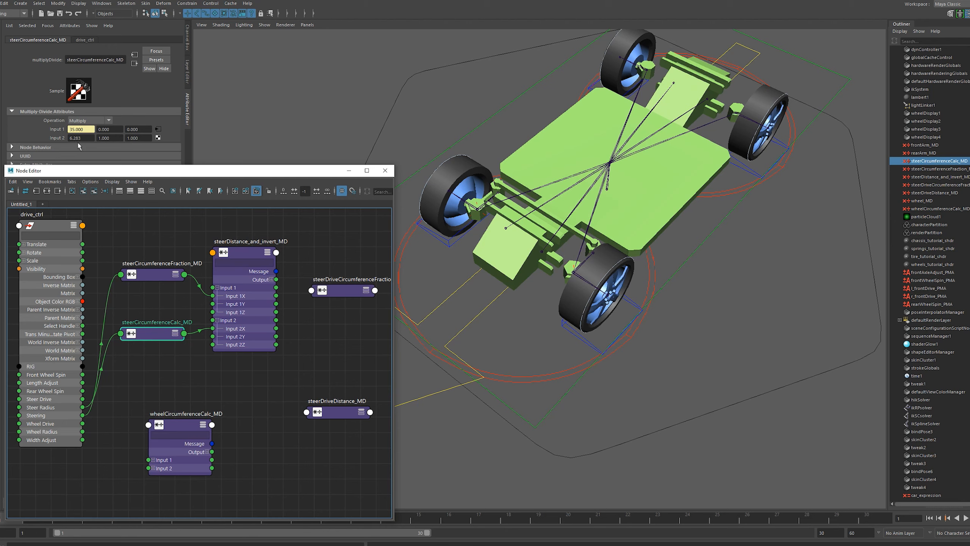
{"action": "left_click", "coordinate": [182, 426]}
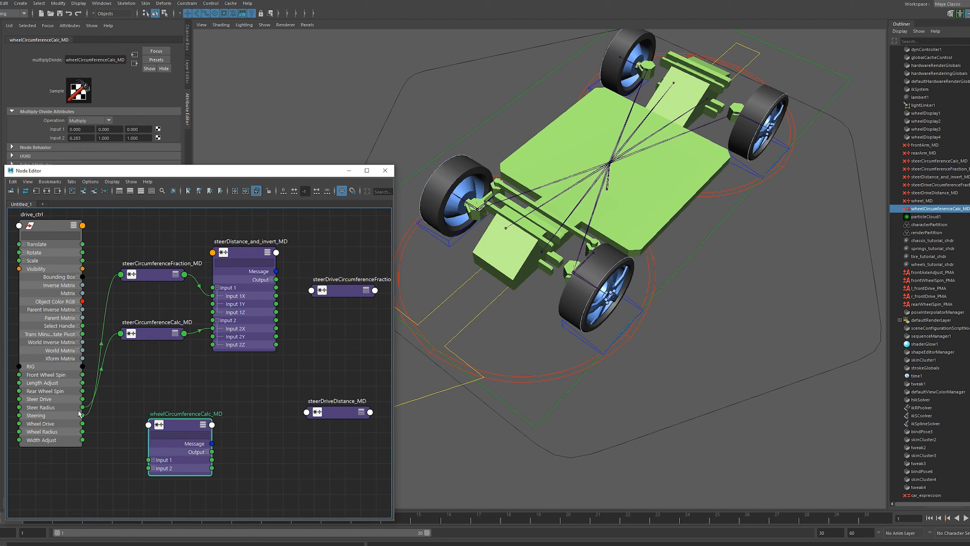
{"action": "left_click_drag", "start_coordinate": [82, 432], "coordinate": [149, 460]}
{"action": "left_click", "coordinate": [154, 460]}
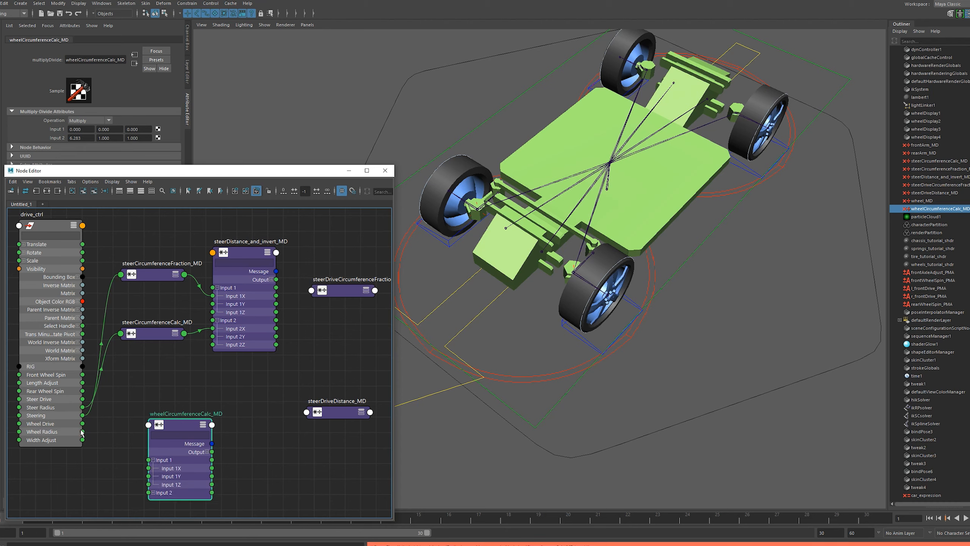
{"action": "left_click_drag", "start_coordinate": [82, 431], "coordinate": [149, 470]}
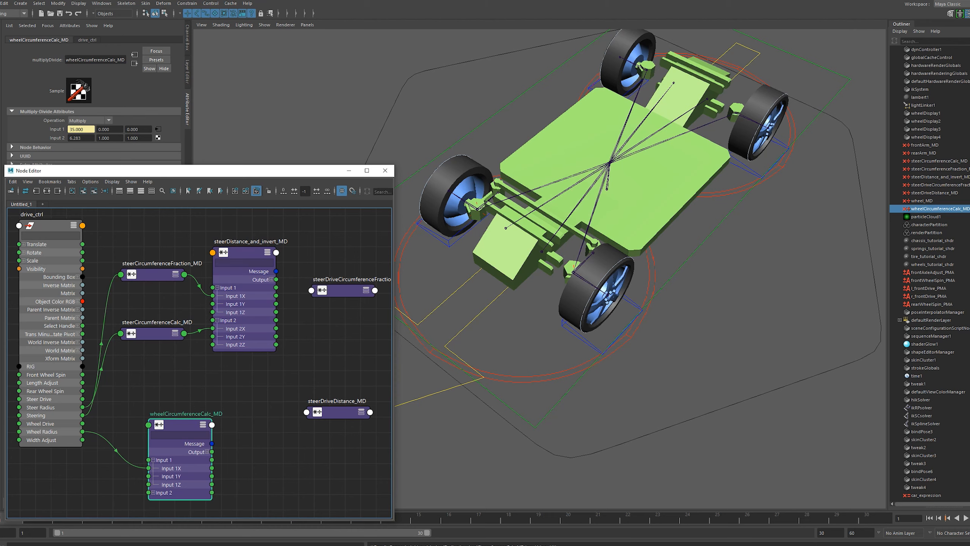
Step: Rearrange the remaining nodes, placing steerDriveCircumferenceFraction_MD between steerDistance_and_invert_MD and wheelCircumferenceCalc_MD with its attributes listed
{"action": "left_click_drag", "start_coordinate": [230, 265], "coordinate": [231, 291]}
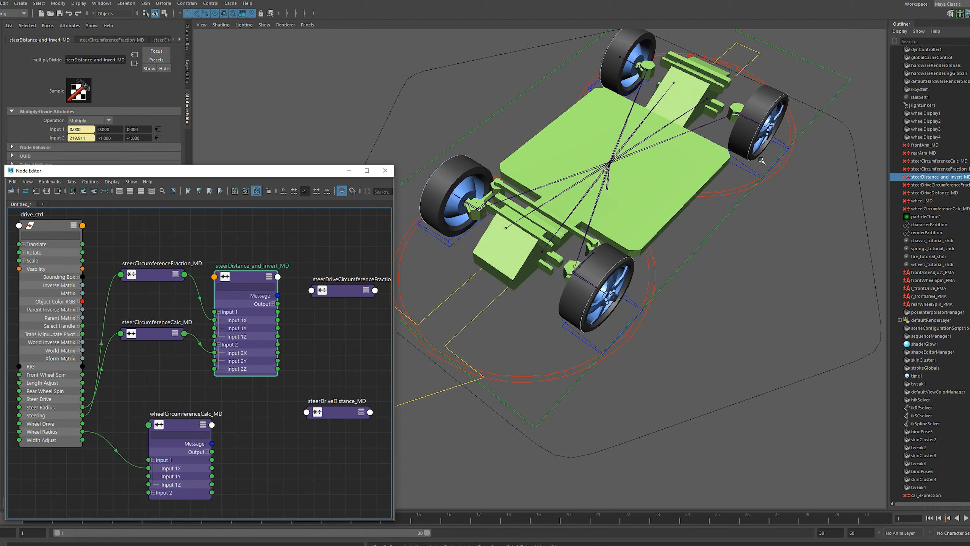
{"action": "left_click_drag", "start_coordinate": [343, 290], "coordinate": [336, 352]}
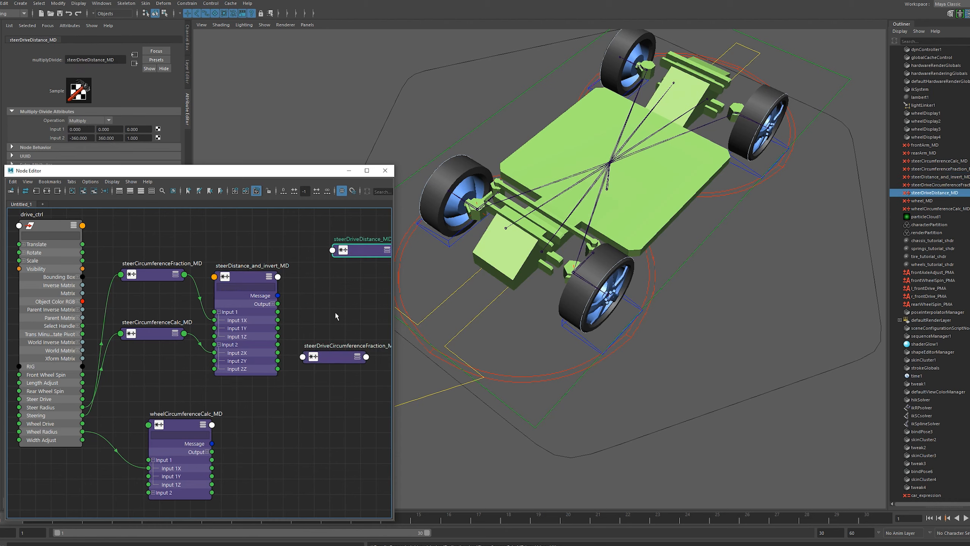
{"action": "key", "text": "2"}
{"action": "left_click_drag", "start_coordinate": [328, 361], "coordinate": [308, 414]}
{"action": "key", "text": "3"}
{"action": "left_click", "coordinate": [334, 269]}
{"action": "left_click_drag", "start_coordinate": [370, 254], "coordinate": [389, 262]}
{"action": "left_click_drag", "start_coordinate": [312, 411], "coordinate": [314, 404]}
Step: Connect steerDistance_and_invert_MD's Output X to steerDriveCircumferenceFraction_MD's Input 1X and wheelCircumferenceCalc_MD's Output X to its Input 2X
{"action": "left_click", "coordinate": [288, 437]}
{"action": "left_click", "coordinate": [272, 304]}
{"action": "left_click_drag", "start_coordinate": [277, 312], "coordinate": [283, 445]}
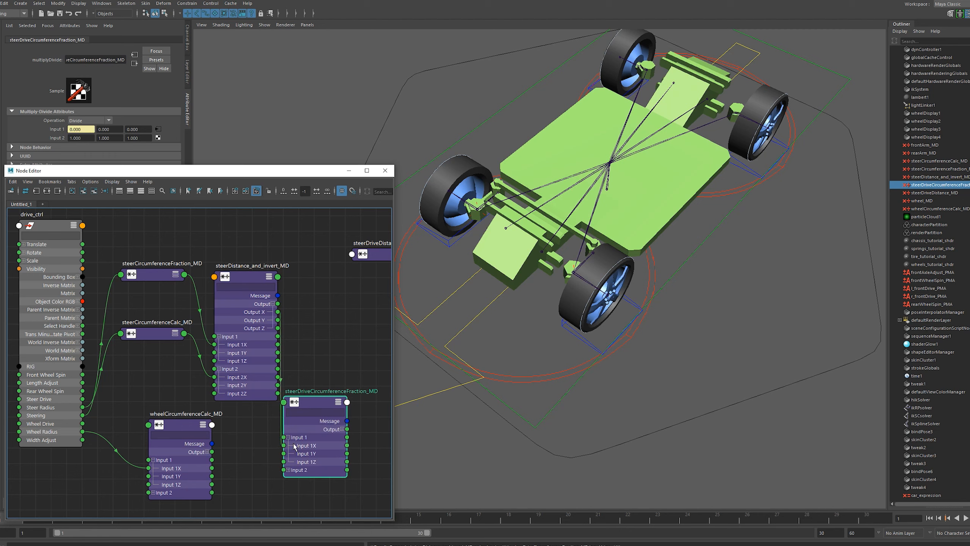
{"action": "left_click", "coordinate": [288, 470]}
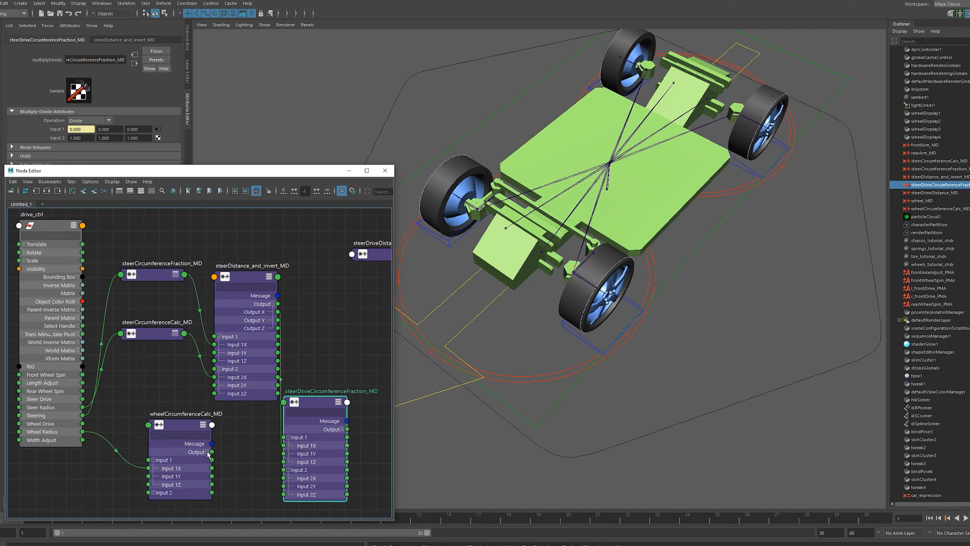
{"action": "left_click", "coordinate": [207, 452]}
{"action": "left_click_drag", "start_coordinate": [212, 459], "coordinate": [283, 478]}
Step: Shift steerDriveCircumferenceFraction_MD outward and place steerDriveDistance_MD after it with its attributes listed
{"action": "left_click_drag", "start_coordinate": [313, 407], "coordinate": [343, 359]}
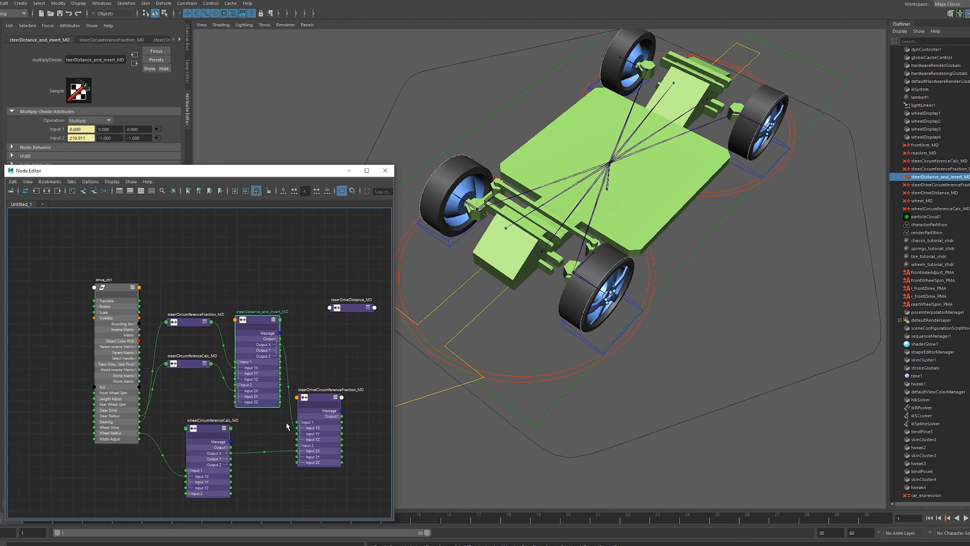
{"action": "middle_click_drag", "start_coordinate": [327, 398], "coordinate": [275, 365], "text": "alt"}
{"action": "left_click_drag", "start_coordinate": [298, 275], "coordinate": [344, 344]}
{"action": "left_click", "coordinate": [352, 346]}
{"action": "left_click", "coordinate": [351, 346]}
{"action": "scroll", "coordinate": [327, 401], "scroll_direction": "up", "scroll_amount": 3}
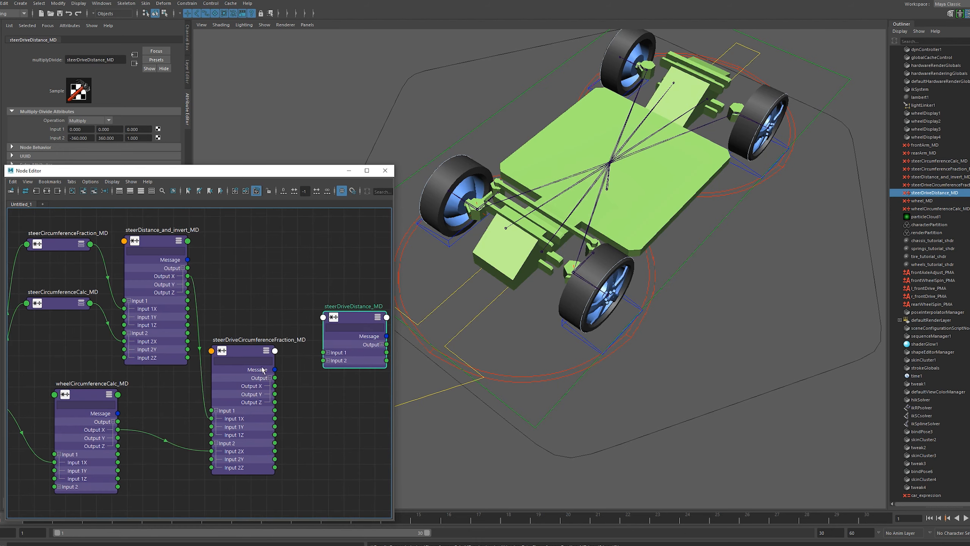
Step: Align steerDriveCircumferenceFraction_MD with steerDriveDistance_MD and connect the fraction node's Output X to steerDriveDistance_MD's Input 1X
{"action": "left_click_drag", "start_coordinate": [249, 355], "coordinate": [252, 309]}
{"action": "left_click", "coordinate": [335, 336]}
{"action": "left_click_drag", "start_coordinate": [335, 336], "coordinate": [331, 332]}
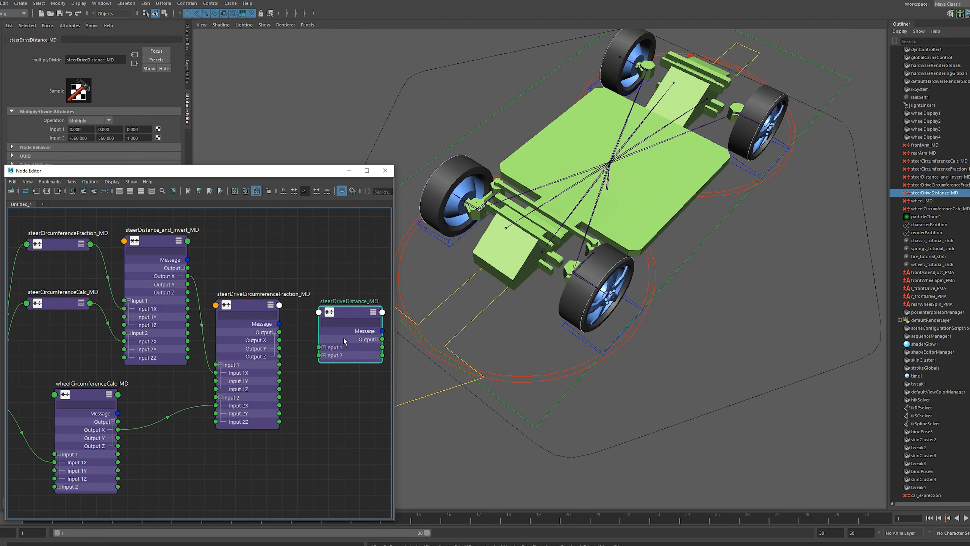
{"action": "left_click", "coordinate": [323, 347]}
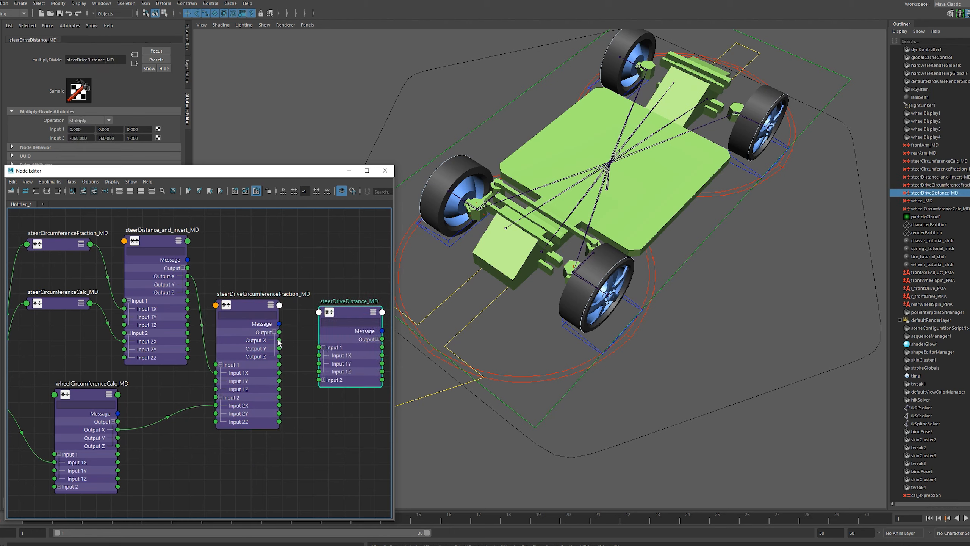
{"action": "left_click_drag", "start_coordinate": [279, 343], "coordinate": [319, 355]}
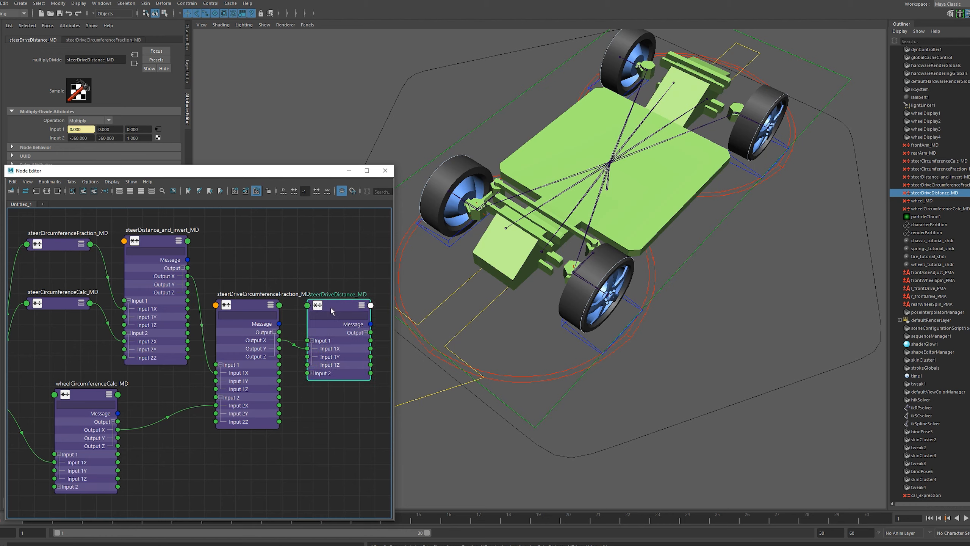
{"action": "left_click_drag", "start_coordinate": [330, 307], "coordinate": [326, 306]}
Step: Connect steerDriveDistance_MD's Output X back to drive_ctrl's Steer Drive attribute
{"action": "scroll", "coordinate": [317, 304], "scroll_direction": "down", "scroll_amount": 3}
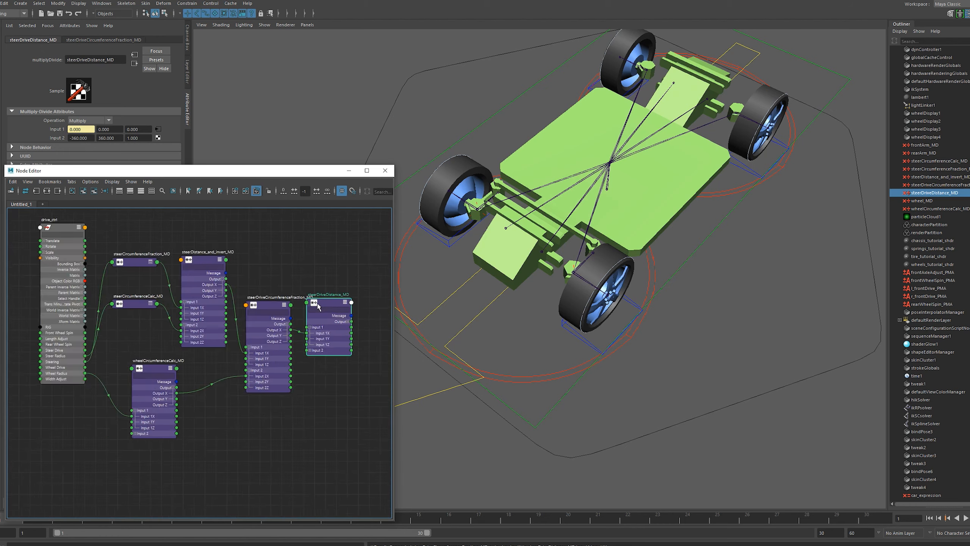
{"action": "left_click", "coordinate": [349, 322]}
{"action": "left_click_drag", "start_coordinate": [350, 327], "coordinate": [40, 350]}
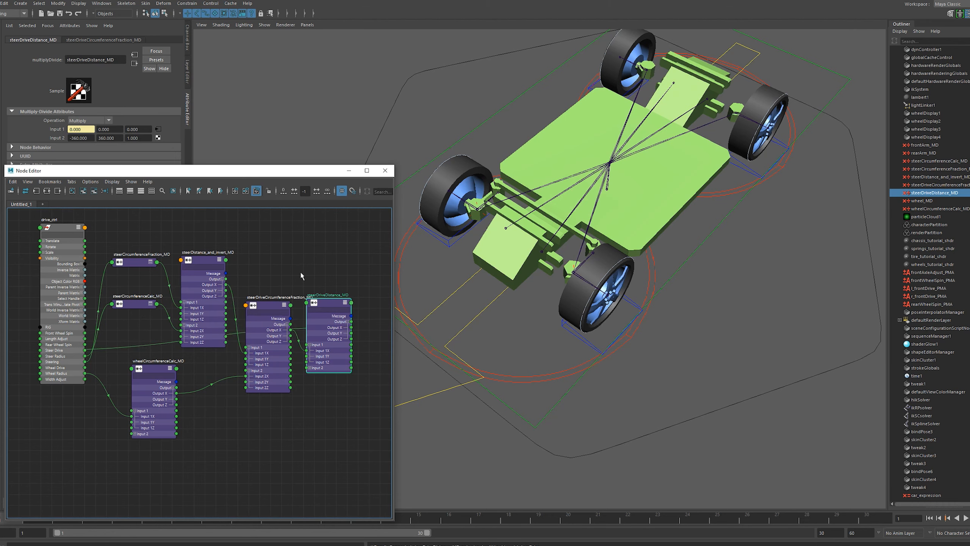
Step: Test the steering network by varying drive_ctrl's Steering value, ending at about 5.9, and examine how the wheels roll
{"action": "left_click", "coordinate": [420, 323]}
{"action": "left_click", "coordinate": [187, 37]}
{"action": "left_click", "coordinate": [146, 77]}
{"action": "left_click_drag", "start_coordinate": [534, 306], "coordinate": [630, 275], "text": "alt"}
{"action": "mouse_move", "coordinate": [559, 249]}
{"action": "middle_mouse_down"}
{"action": "mouse_move", "coordinate": [550, 249]}
{"action": "mouse_move", "coordinate": [562, 250]}
{"action": "middle_mouse_up"}
{"action": "left_click_drag", "start_coordinate": [561, 250], "coordinate": [678, 368], "text": "alt"}
{"action": "middle_click_drag", "start_coordinate": [678, 368], "coordinate": [592, 327]}
{"action": "left_click_drag", "start_coordinate": [592, 327], "coordinate": [626, 411], "text": "alt"}
{"action": "middle_click_drag", "start_coordinate": [626, 411], "coordinate": [762, 371]}
{"action": "left_click_drag", "start_coordinate": [762, 372], "coordinate": [646, 383], "text": "alt"}
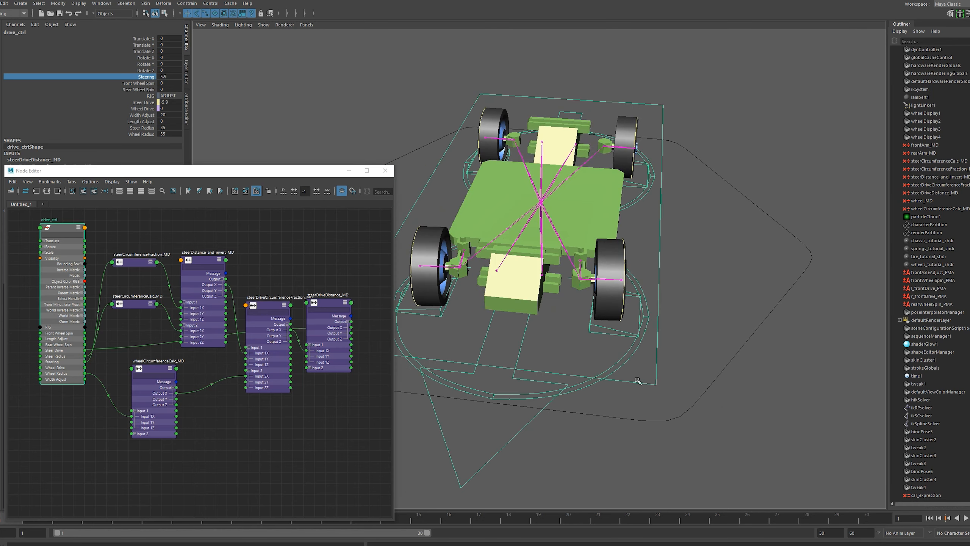
{"action": "middle_click_drag", "start_coordinate": [553, 342], "coordinate": [572, 334], "text": "alt"}
Step: Set drive_ctrl's Steering to 0
{"action": "double_click", "coordinate": [168, 77]}
{"action": "type", "text": "0"}
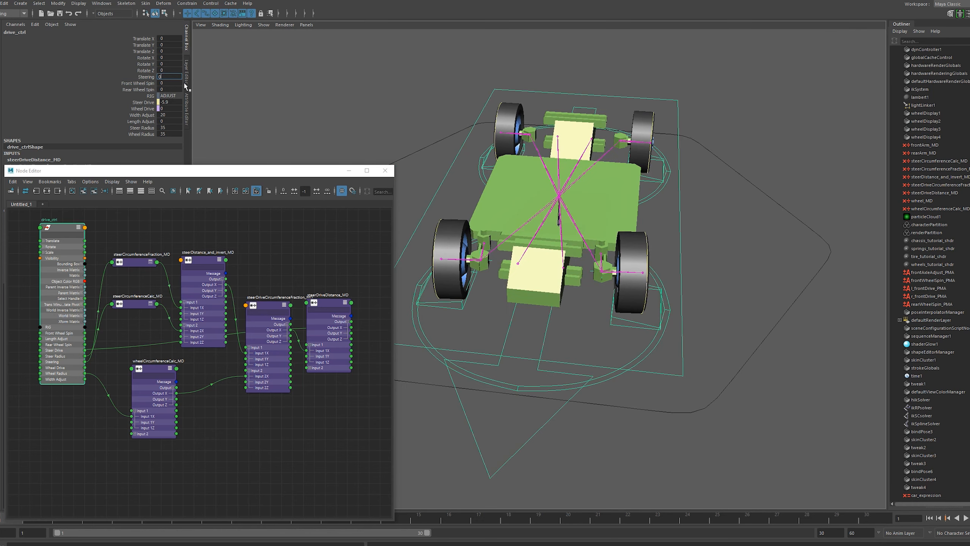
{"action": "key", "text": "Return"}
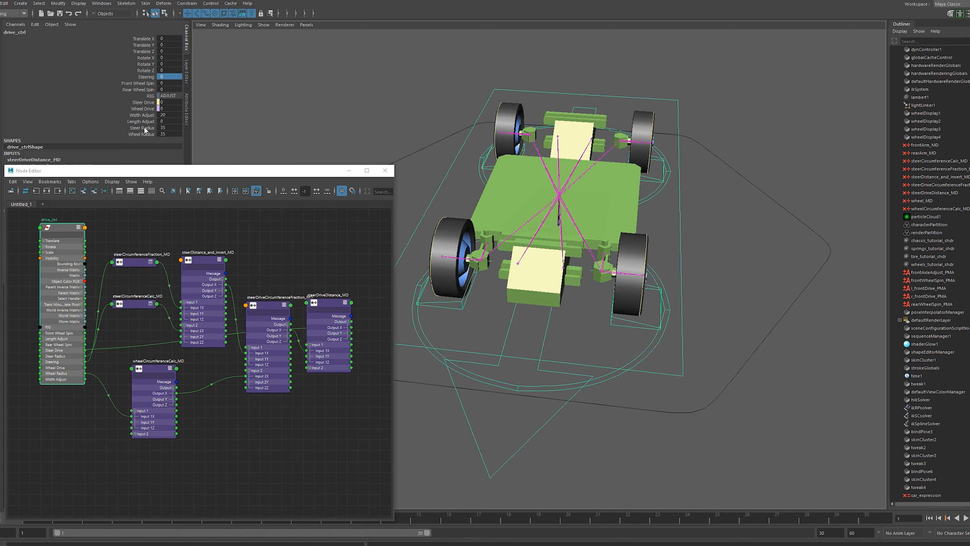
Step: Try a different Steer Radius on drive_ctrl and inspect l_frontWheel_jt's Translate X
{"action": "left_click", "coordinate": [144, 128]}
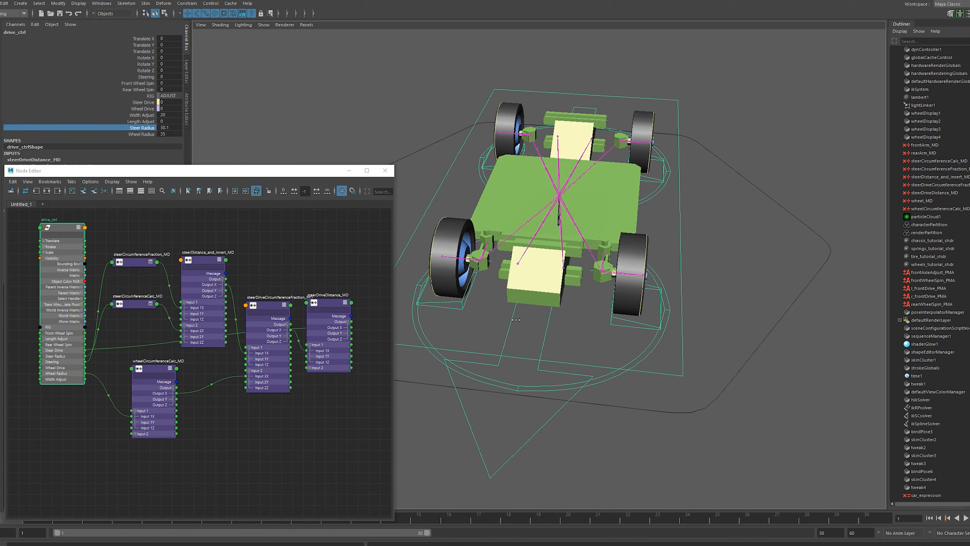
{"action": "left_click", "coordinate": [642, 273]}
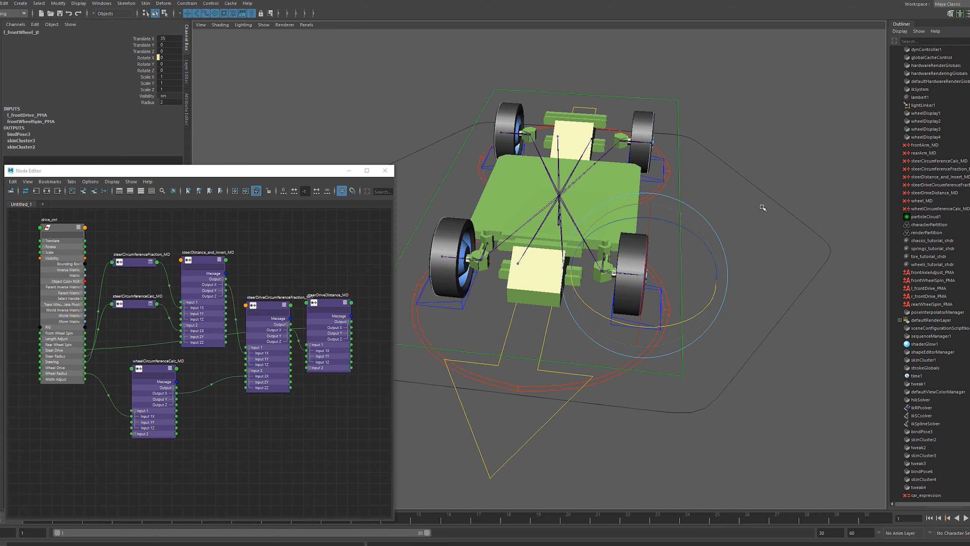
{"action": "left_click", "coordinate": [728, 226]}
Step: Add the four wheel joints, front and rear on both sides, to the Node Editor graph beside drive_ctrl
{"action": "left_click", "coordinate": [643, 275]}
{"action": "left_click", "coordinate": [650, 143], "text": "shift"}
{"action": "left_click", "coordinate": [501, 132], "text": "shift"}
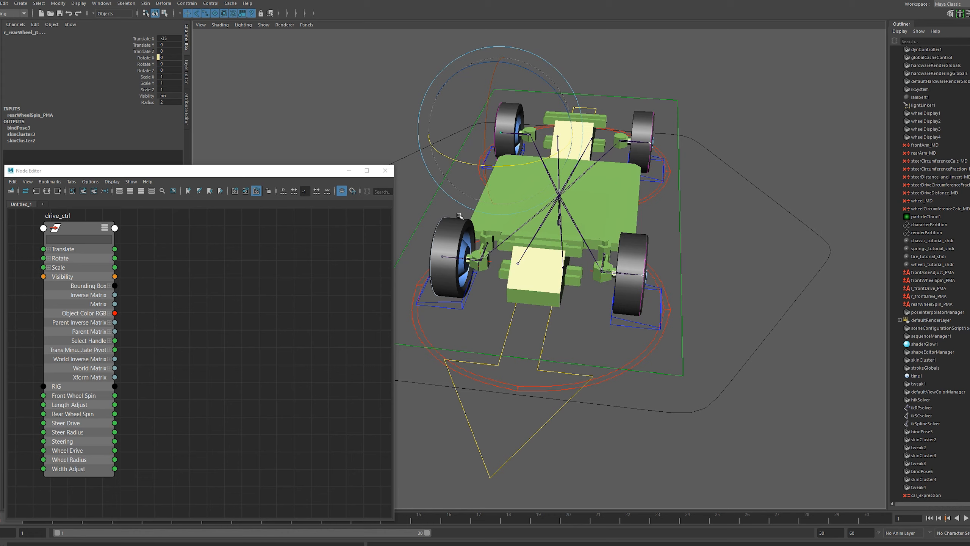
{"action": "left_click", "coordinate": [442, 257], "text": "shift"}
{"action": "left_click", "coordinate": [442, 257], "text": "shift"}
{"action": "left_click", "coordinate": [442, 257], "text": "shift"}
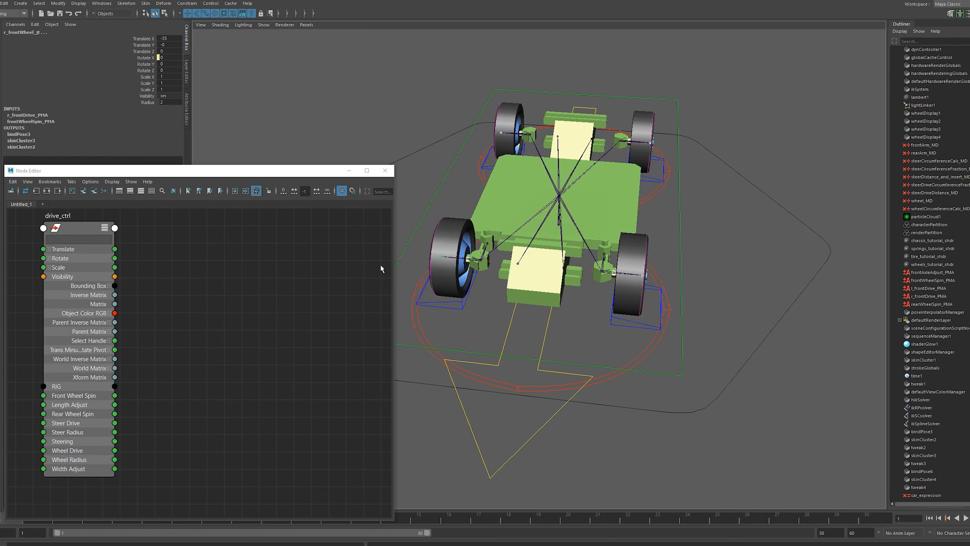
{"action": "left_click", "coordinate": [81, 192]}
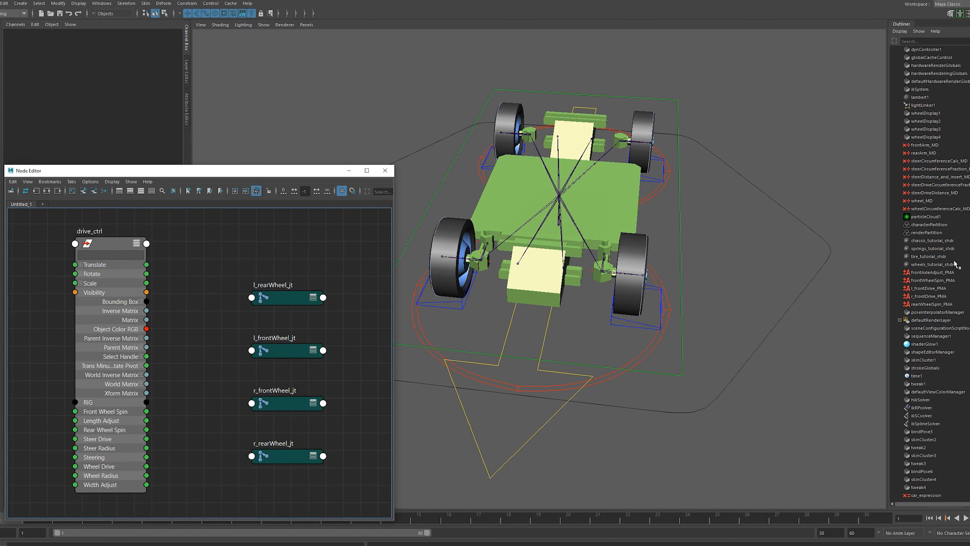
Step: Add steerDistance_and_invert_MD to the graph above the wheel joints and expose its Input 1 components
{"action": "left_click", "coordinate": [947, 177]}
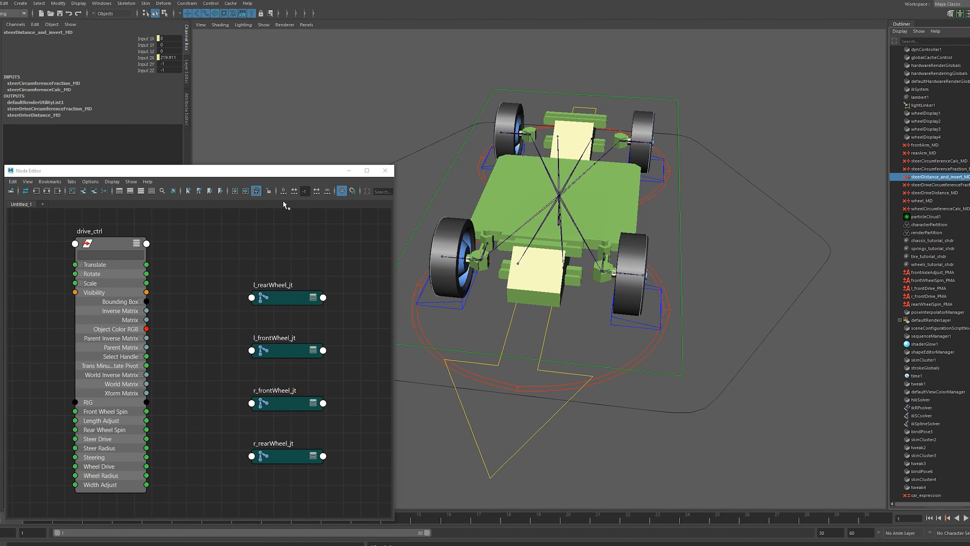
{"action": "left_click", "coordinate": [84, 191]}
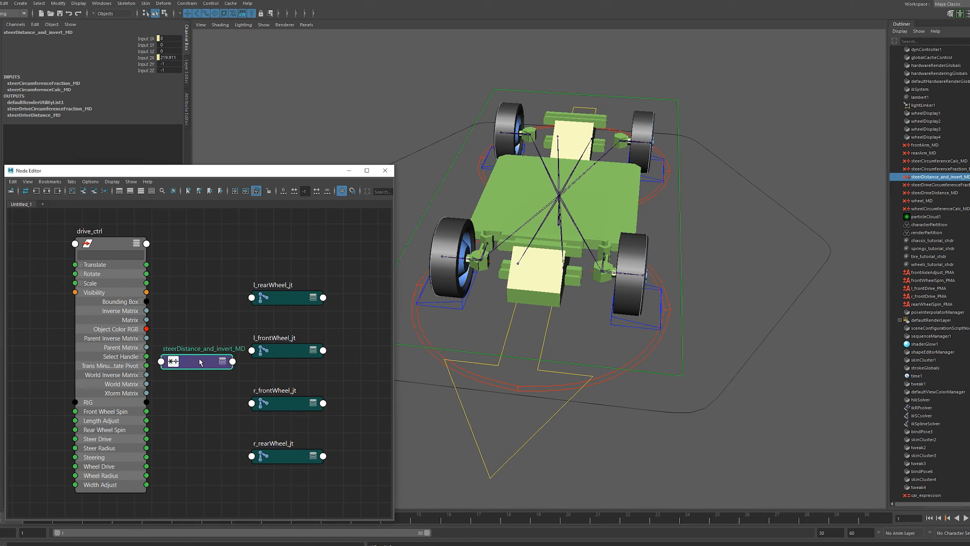
{"action": "left_click_drag", "start_coordinate": [200, 361], "coordinate": [227, 251]}
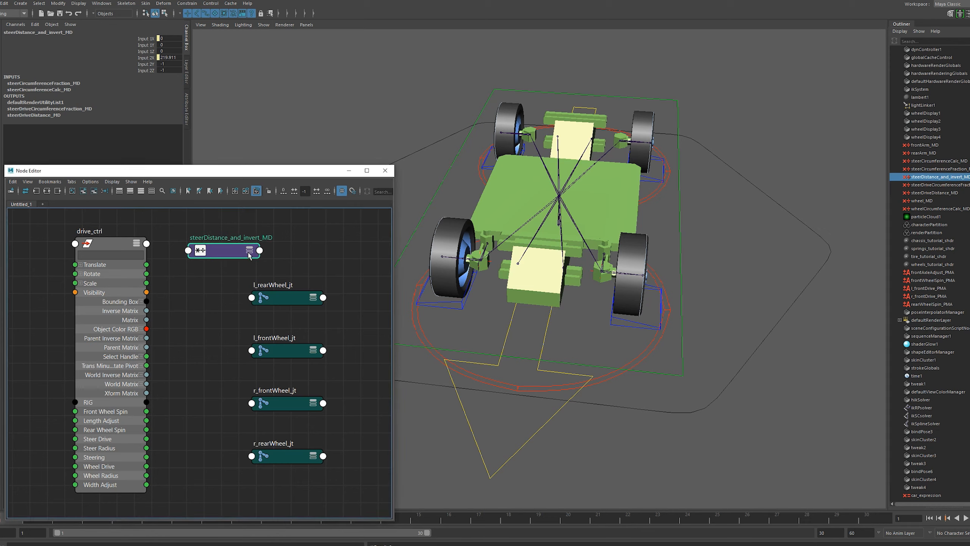
{"action": "left_click", "coordinate": [248, 253]}
{"action": "left_click_drag", "start_coordinate": [319, 297], "coordinate": [328, 300]}
{"action": "left_click", "coordinate": [204, 275]}
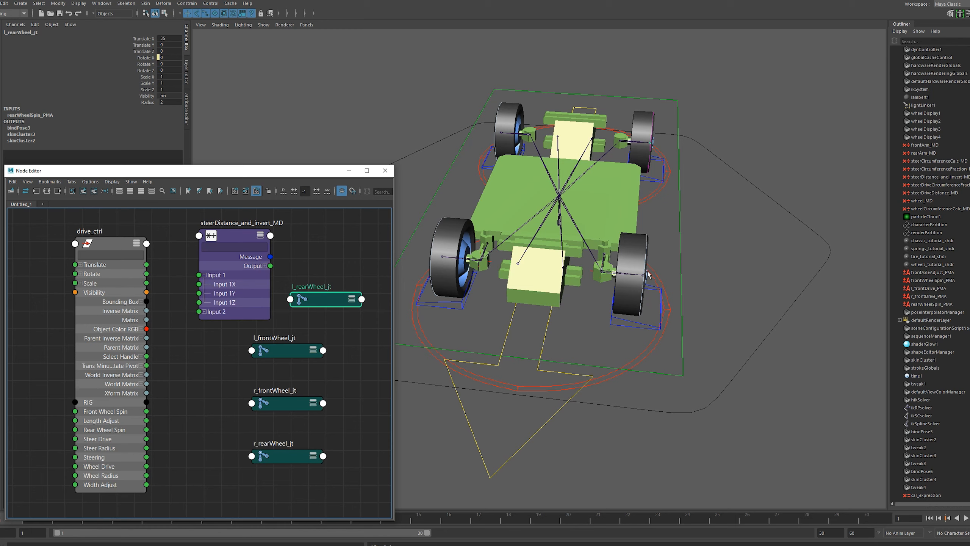
Step: Connect drive_ctrl's Steer Radius to steerDistance_and_invert_MD's Input 1Y and check the node's Input 2Y multiplier
{"action": "left_click", "coordinate": [294, 260]}
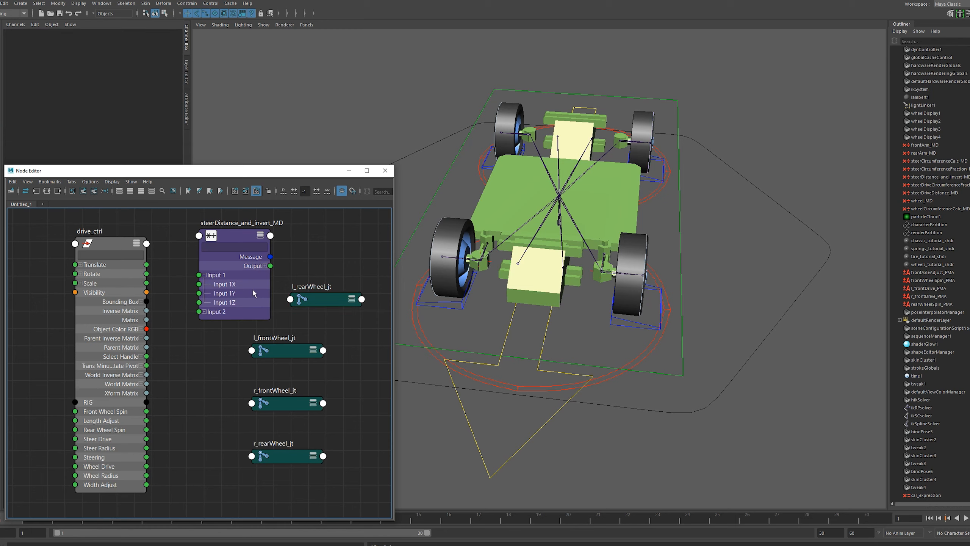
{"action": "left_click_drag", "start_coordinate": [146, 448], "coordinate": [198, 293]}
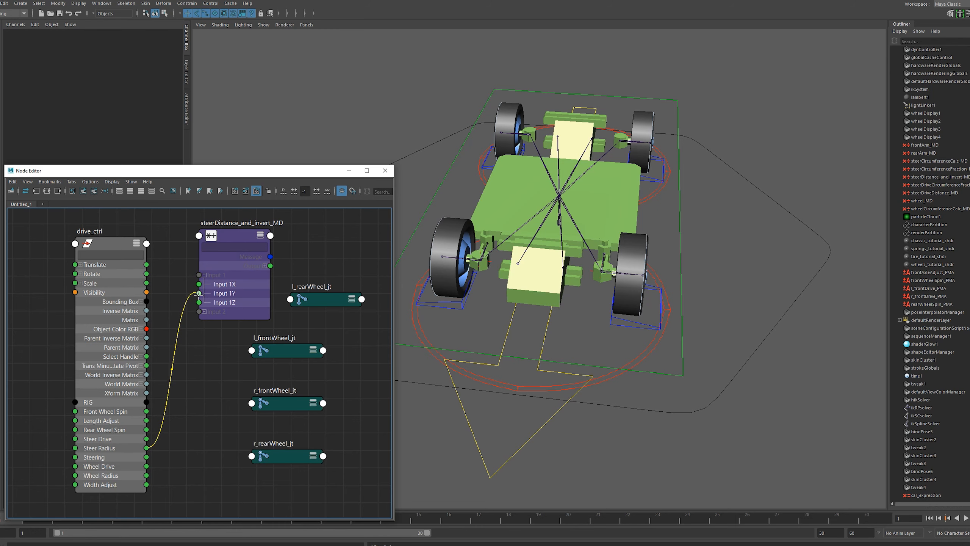
{"action": "double_click", "coordinate": [250, 268]}
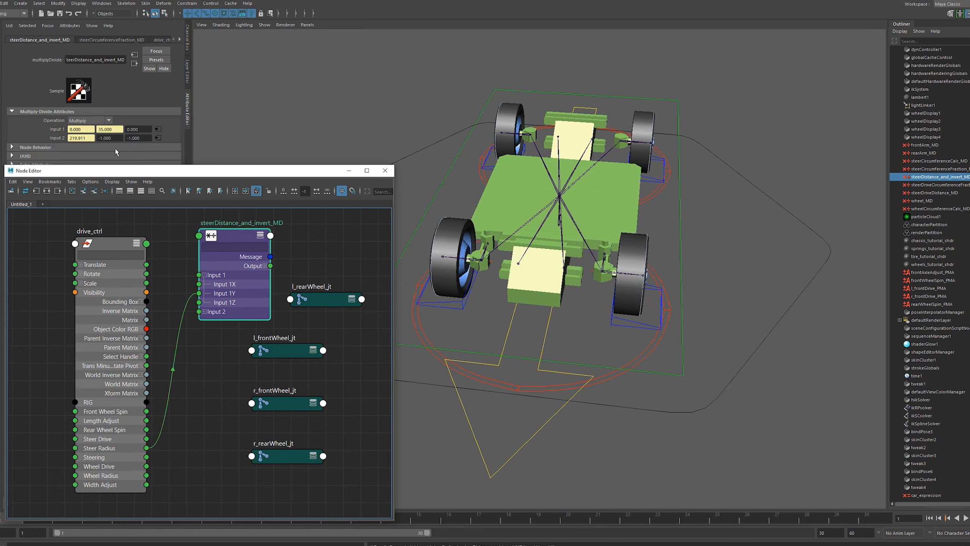
{"action": "left_click_drag", "start_coordinate": [116, 138], "coordinate": [99, 138]}
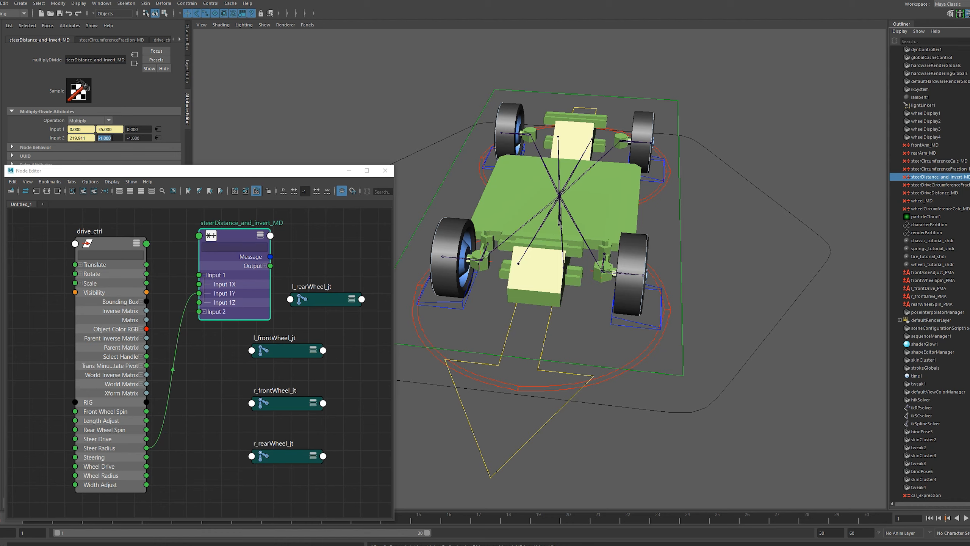
{"action": "left_click", "coordinate": [313, 240]}
Step: Expose steerDistance_and_invert_MD's output components and arrange the right wheel joints beside the node with the left wheel joints below
{"action": "left_click", "coordinate": [264, 267]}
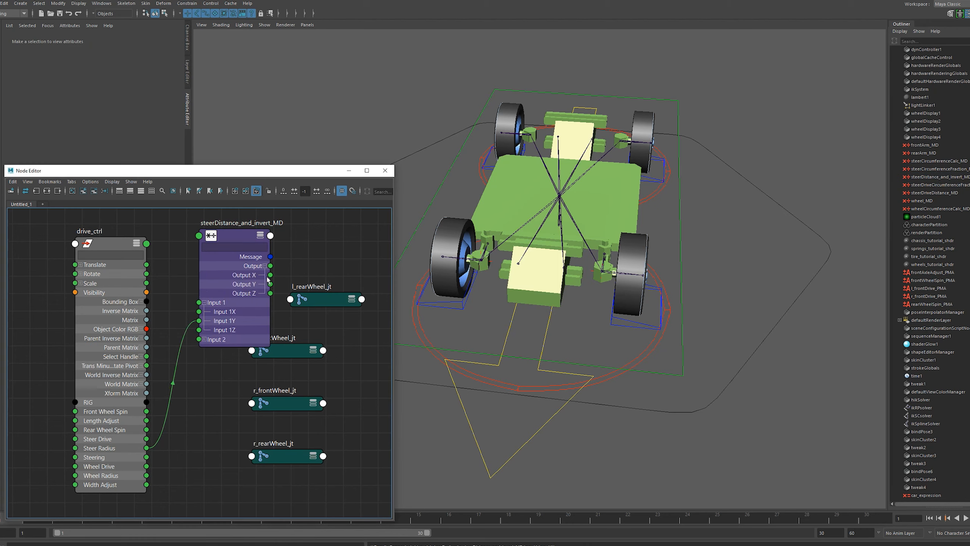
{"action": "left_click_drag", "start_coordinate": [283, 336], "coordinate": [323, 341]}
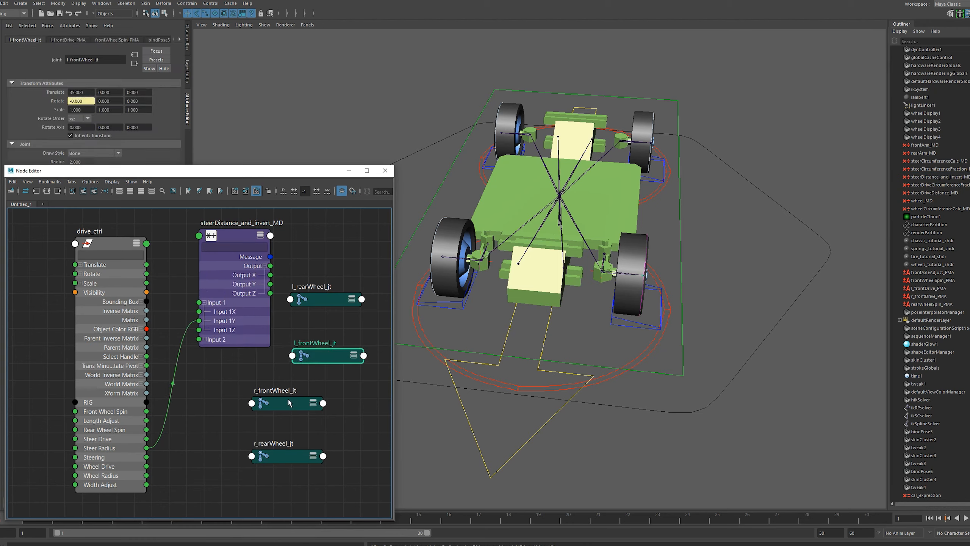
{"action": "left_click_drag", "start_coordinate": [289, 403], "coordinate": [329, 401]}
{"action": "left_click_drag", "start_coordinate": [280, 463], "coordinate": [322, 243]}
{"action": "left_click_drag", "start_coordinate": [320, 405], "coordinate": [329, 265]}
{"action": "left_click_drag", "start_coordinate": [283, 397], "coordinate": [321, 426]}
{"action": "left_click_drag", "start_coordinate": [329, 266], "coordinate": [319, 305]}
{"action": "left_click", "coordinate": [287, 319]}
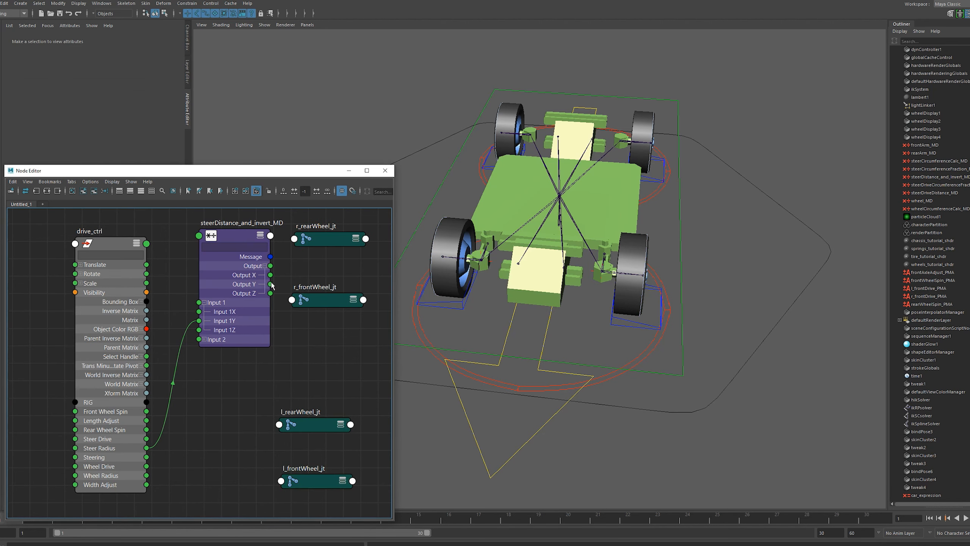
Step: Connect steerDistance_and_invert_MD's Output Y to Translate X of r_rearWheel_jt and r_frontWheel_jt
{"action": "left_click_drag", "start_coordinate": [271, 284], "coordinate": [295, 238]}
{"action": "mouse_move", "coordinate": [336, 260]}
{"action": "left_click", "coordinate": [389, 261]}
Step: Connect drive_ctrl's Steer Radius directly to Translate X of l_rearWheel_jt and l_frontWheel_jt
{"action": "left_click_drag", "start_coordinate": [146, 448], "coordinate": [279, 424]}
{"action": "mouse_move", "coordinate": [341, 445]}
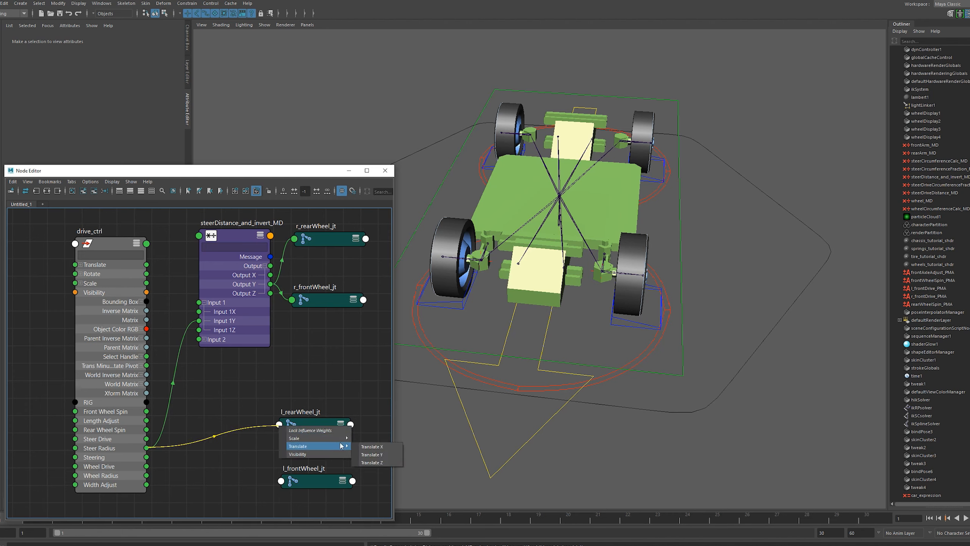
{"action": "left_click", "coordinate": [372, 446]}
{"action": "left_click_drag", "start_coordinate": [146, 447], "coordinate": [281, 481]}
{"action": "mouse_move", "coordinate": [341, 503]}
{"action": "left_click", "coordinate": [373, 503]}
Step: Increase drive_ctrl's Steer Radius to about 113 to test how the wheels move outward
{"action": "left_click", "coordinate": [482, 439]}
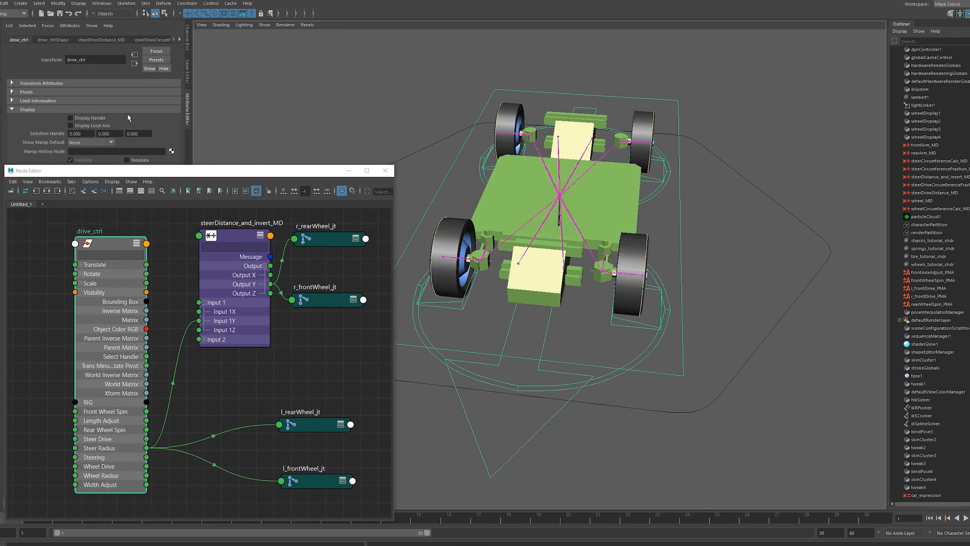
{"action": "left_click", "coordinate": [187, 49]}
{"action": "left_click", "coordinate": [143, 128]}
{"action": "middle_click_drag", "start_coordinate": [376, 133], "coordinate": [666, 210]}
{"action": "left_click_drag", "start_coordinate": [666, 210], "coordinate": [613, 205], "text": "alt"}
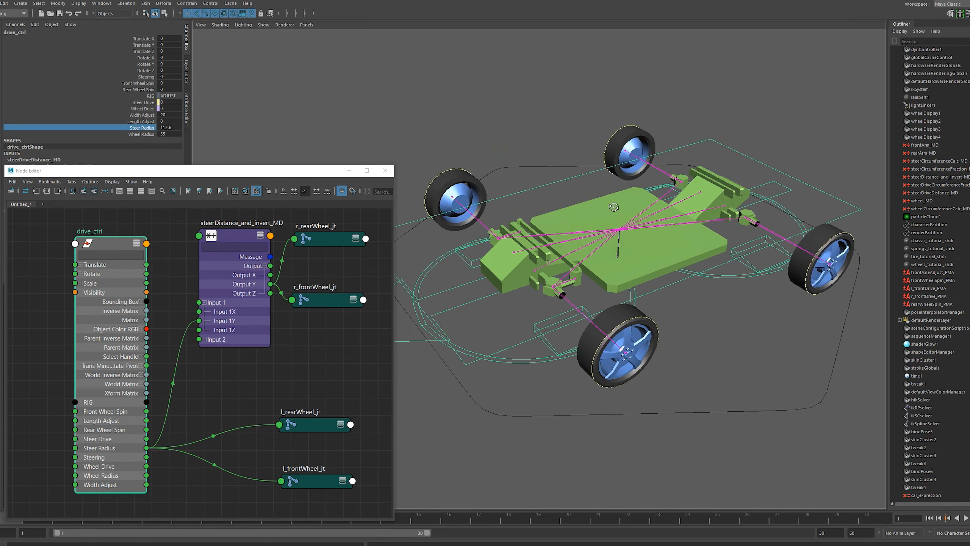
Step: Swing drive_ctrl's Steering to about -17.6 and set Steer Radius to 35
{"action": "left_click", "coordinate": [145, 77]}
{"action": "middle_click_drag", "start_coordinate": [480, 365], "coordinate": [450, 335]}
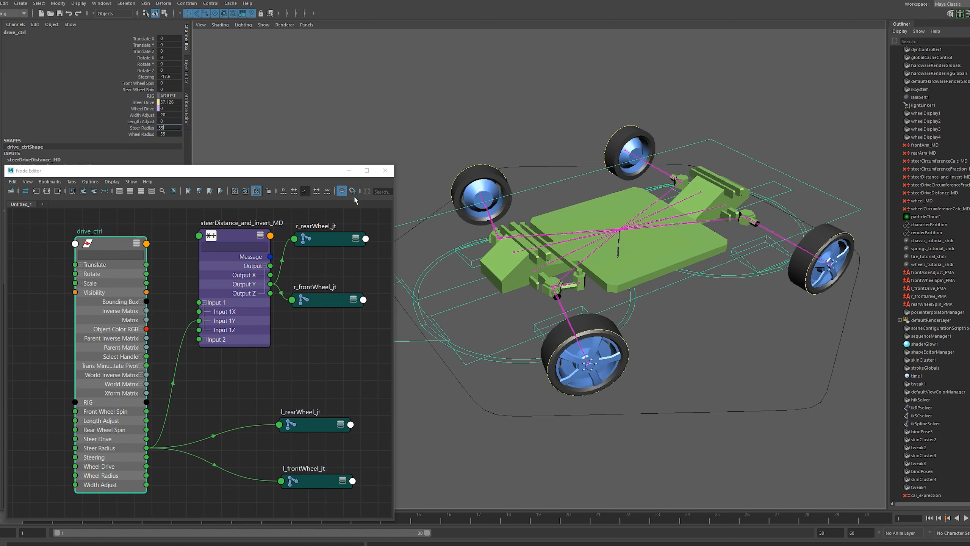
{"action": "key", "text": "Return"}
Step: Try a range of Steering values at the restored radius and undo the steering changes
{"action": "left_click", "coordinate": [147, 77]}
{"action": "middle_click_drag", "start_coordinate": [593, 272], "coordinate": [802, 214]}
{"action": "key", "text": "ctrl+z"}
{"action": "key", "text": "ctrl+z"}
{"action": "key", "text": "ctrl+z"}
{"action": "key", "text": "ctrl+z"}
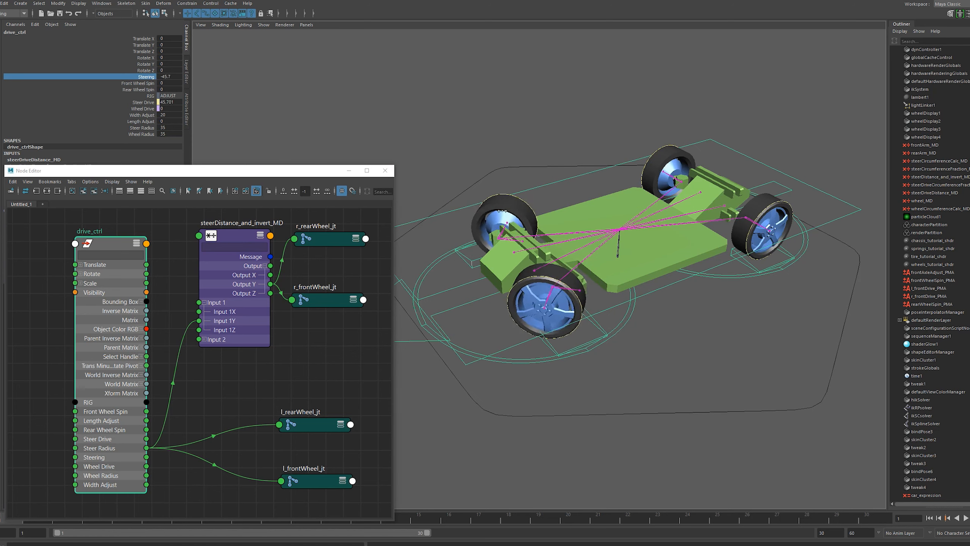
Step: Lock and hide drive_ctrl's Steer Drive and Wheel Drive attributes
{"action": "left_click_drag", "start_coordinate": [145, 102], "coordinate": [146, 108]}
{"action": "right_click", "coordinate": [146, 109]}
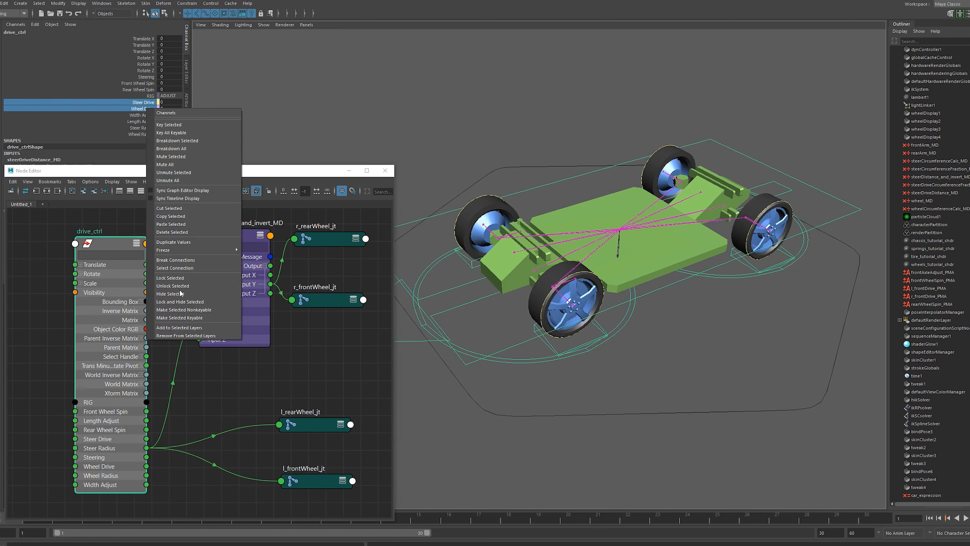
{"action": "left_click", "coordinate": [194, 302]}
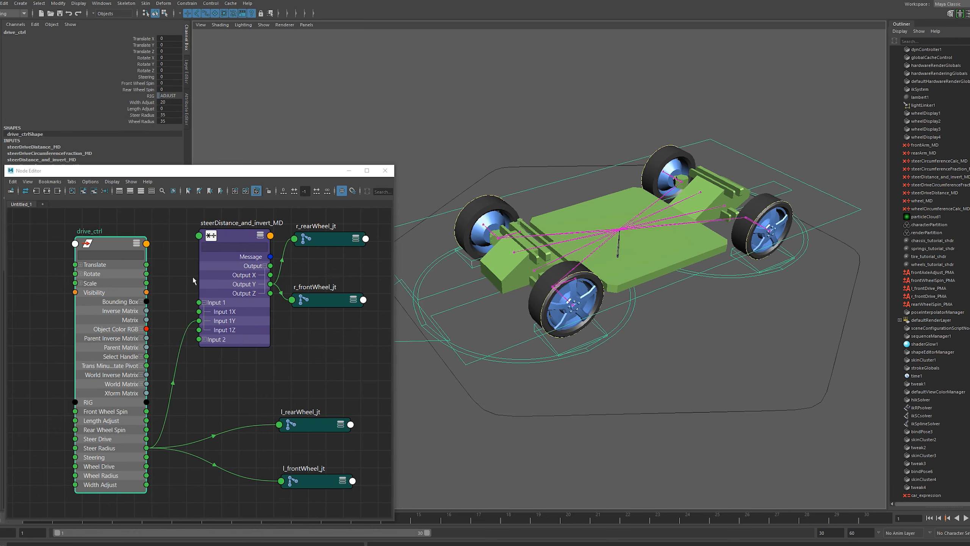
{"action": "left_click", "coordinate": [517, 127]}
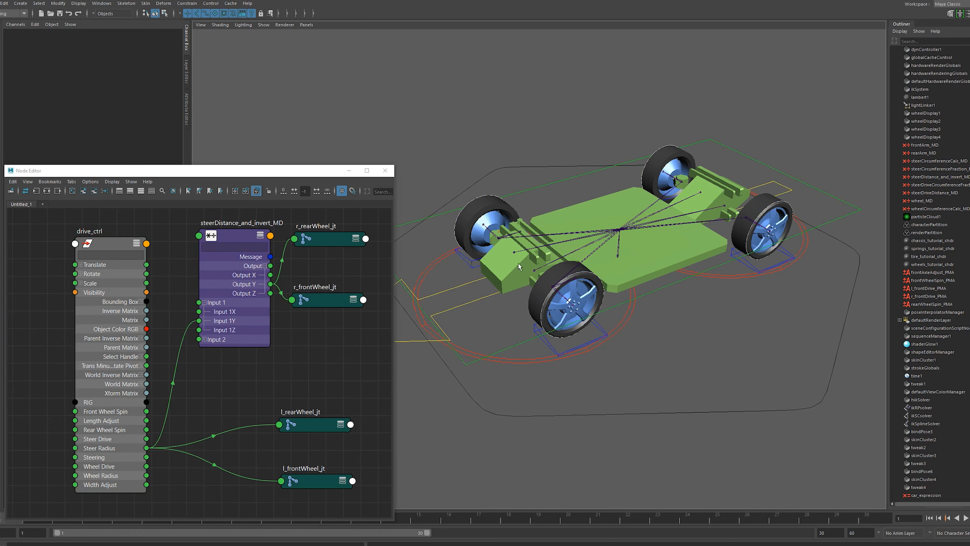
Step: Close the Node Editor and move drive_ctrl forward to Translate Z 109
{"action": "scroll", "coordinate": [517, 263], "scroll_direction": "down", "scroll_amount": 2}
{"action": "left_click", "coordinate": [485, 304]}
{"action": "left_click", "coordinate": [384, 171]}
{"action": "left_click_drag", "start_coordinate": [466, 275], "coordinate": [439, 266], "text": "alt"}
{"action": "key", "text": "w"}
{"action": "left_click_drag", "start_coordinate": [540, 281], "coordinate": [452, 263]}
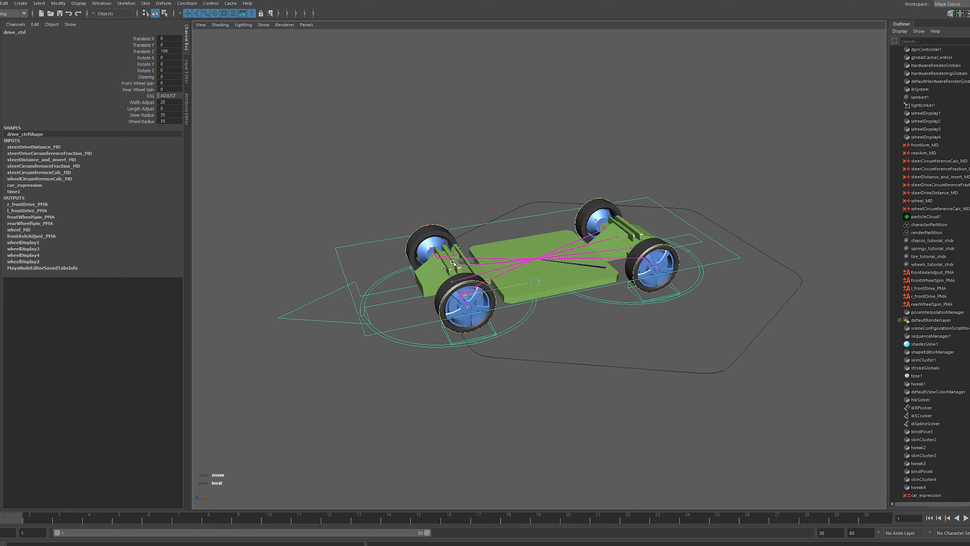
Step: Try another Length Adjust value on drive_ctrl and undo it
{"action": "left_click", "coordinate": [138, 83]}
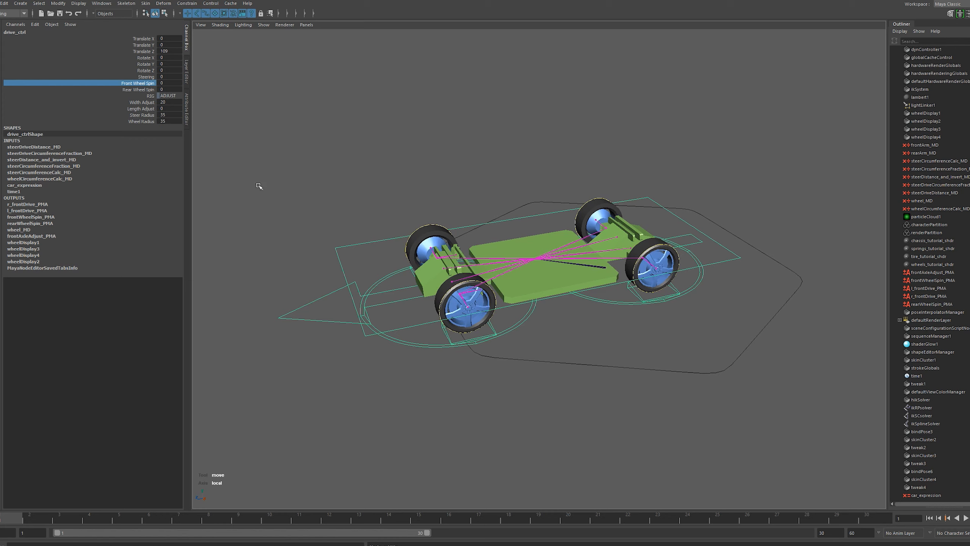
{"action": "left_click", "coordinate": [145, 115]}
{"action": "left_click", "coordinate": [144, 109]}
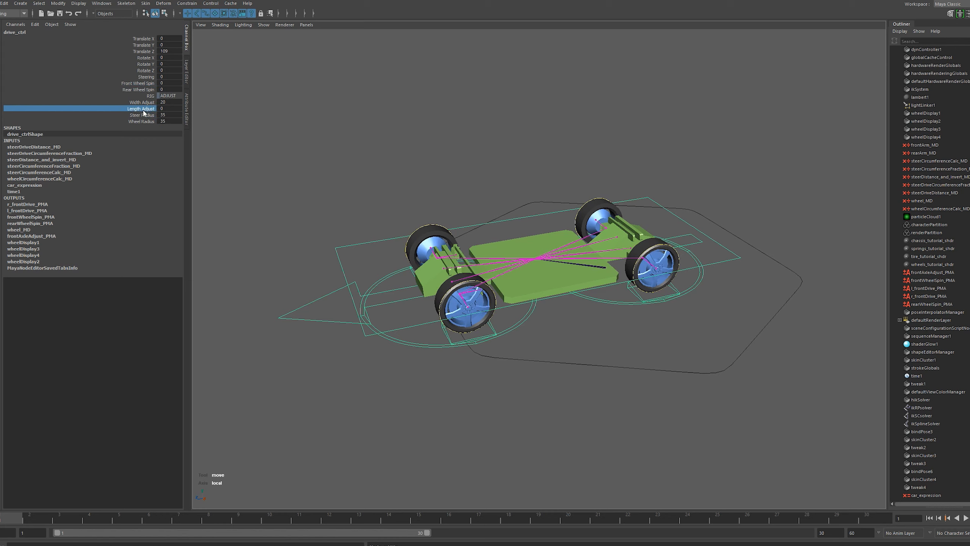
{"action": "middle_click_drag", "start_coordinate": [294, 217], "coordinate": [203, 168]}
{"action": "key", "text": "ctrl+z"}
Step: Try another Width Adjust value on drive_ctrl and undo it
{"action": "left_click", "coordinate": [147, 102]}
{"action": "left_click_drag", "start_coordinate": [231, 170], "coordinate": [317, 221], "text": "alt"}
{"action": "middle_click_drag", "start_coordinate": [306, 224], "coordinate": [495, 228]}
{"action": "key", "text": "ctrl+z"}
Step: Try another Wheel Radius value on drive_ctrl, undo it and clear the selection
{"action": "left_click", "coordinate": [141, 122]}
{"action": "middle_click_drag", "start_coordinate": [322, 217], "coordinate": [397, 175]}
{"action": "key", "text": "ctrl+z"}
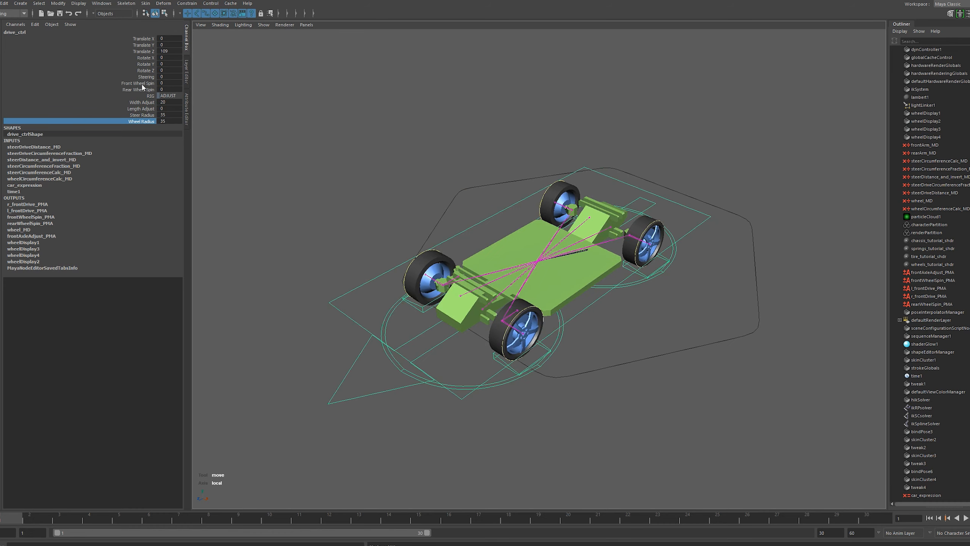
{"action": "left_click", "coordinate": [528, 149]}
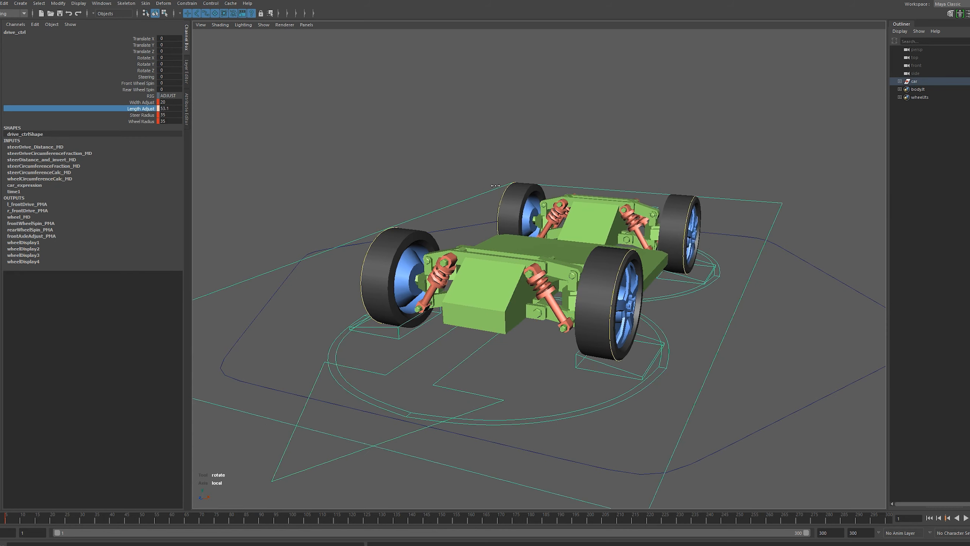
Step: Bring Length Adjust on the suspension-equipped car's drive_ctrl to 0
{"action": "middle_click_drag", "start_coordinate": [495, 185], "coordinate": [473, 237]}
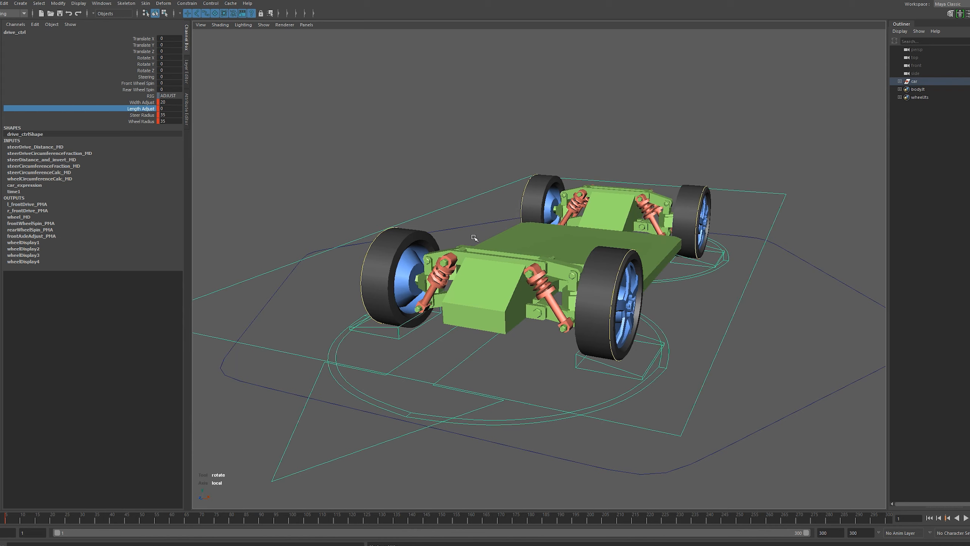